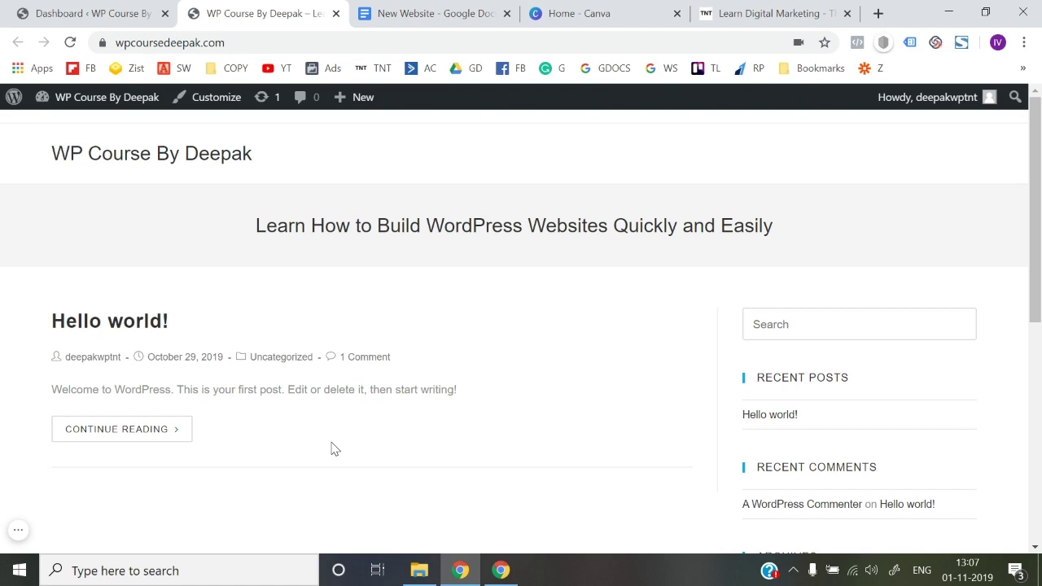
# Step: Look over the WP Course By Deepak site's current front page from header to footer
pyautogui.scroll(-8, 333, 449)
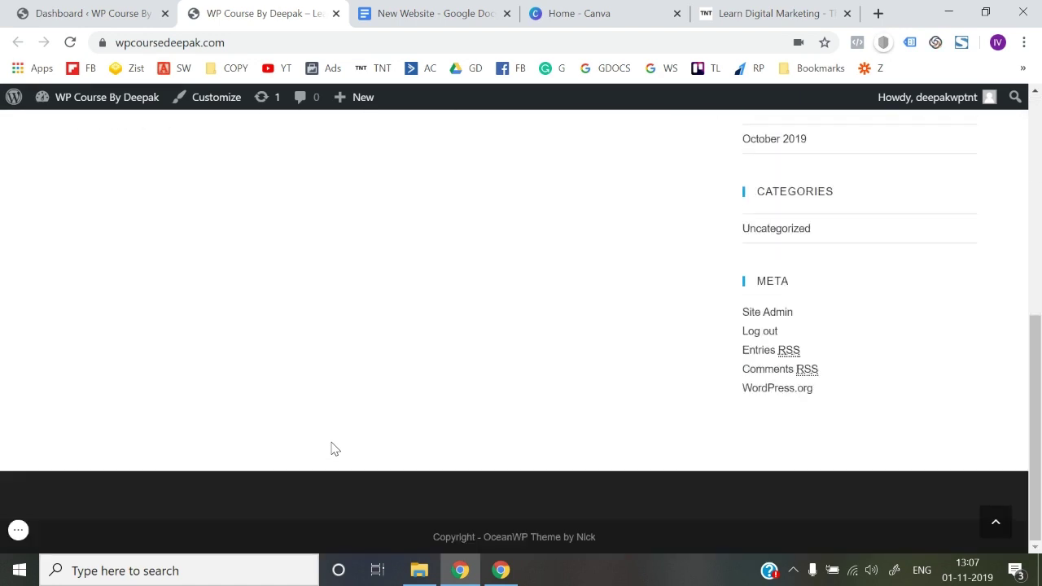
pyautogui.scroll(9, 332, 449)
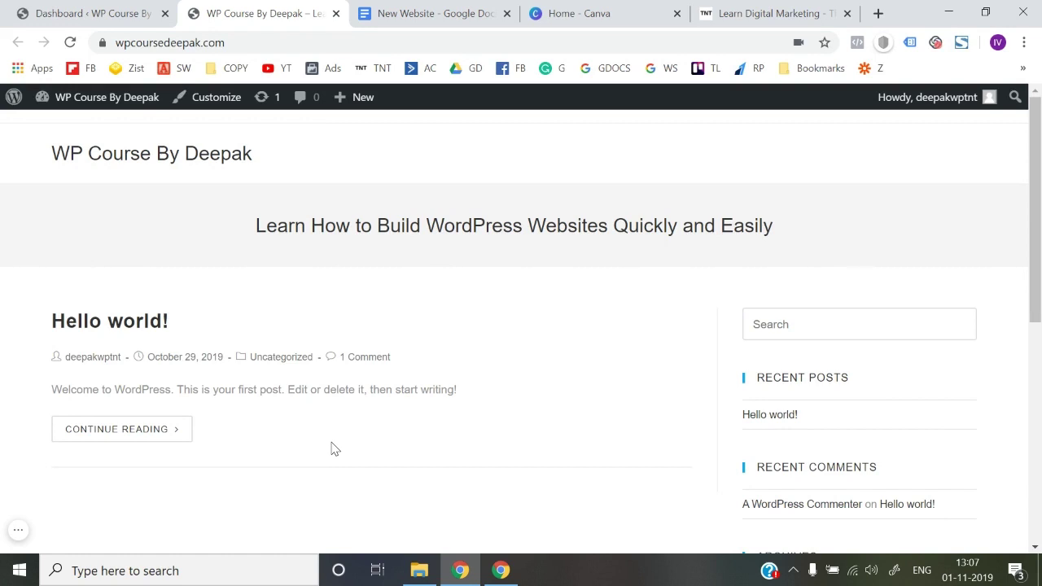
pyautogui.click(172, 6)
pyautogui.click(286, 6)
pyautogui.hotkey('ctrl', 'shift', 'Tab')
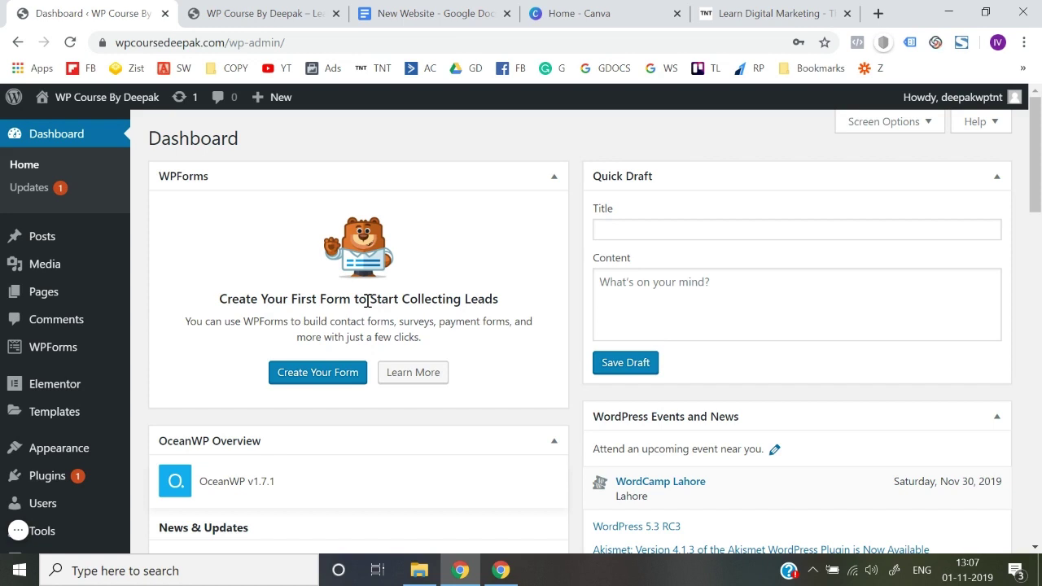
pyautogui.click(307, 12)
pyautogui.scroll(-5, 365, 374)
pyautogui.scroll(5, 365, 374)
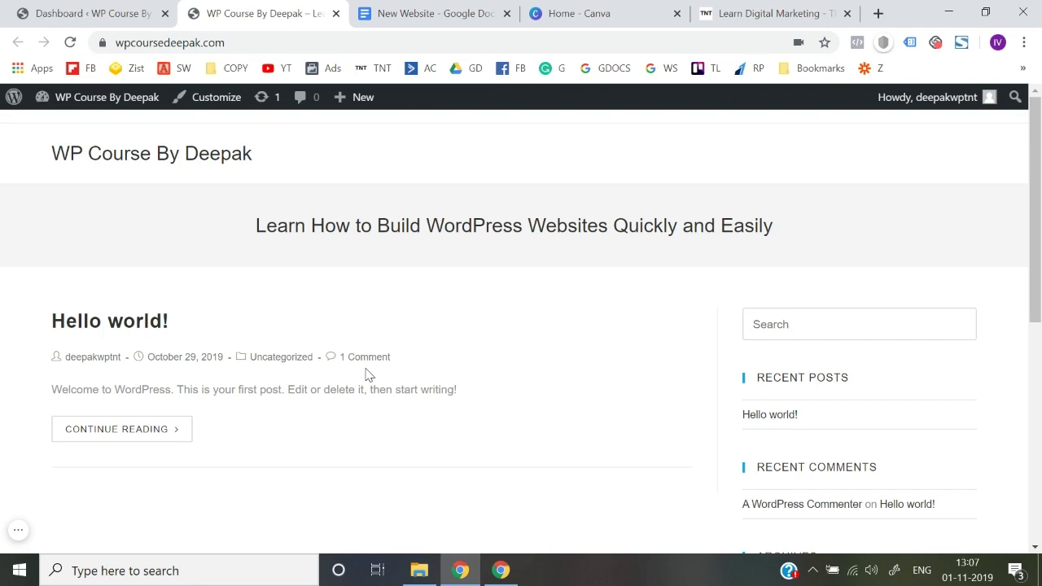
# Step: Examine the Think N Thrive homepage as a reference, from its headline and courses section down to the footer
pyautogui.click(712, 16)
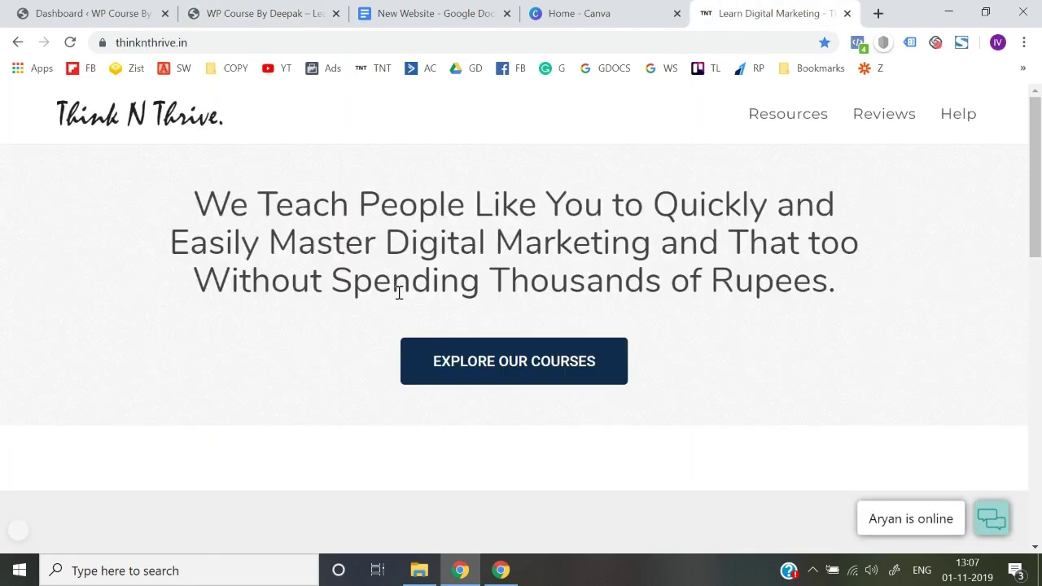
pyautogui.scroll(-10, 398, 294)
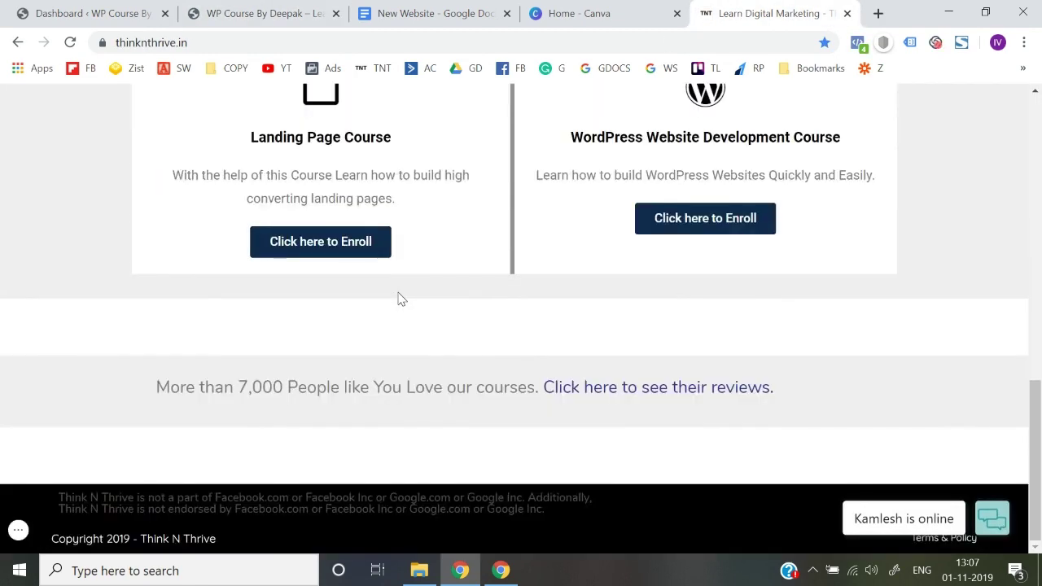
pyautogui.scroll(10, 399, 299)
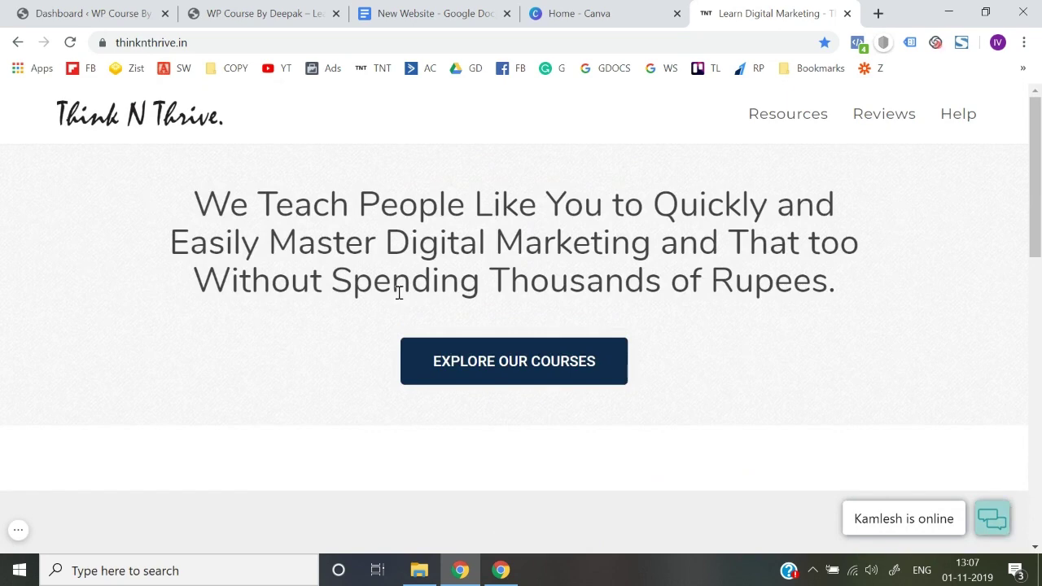
pyautogui.scroll(-10, 399, 294)
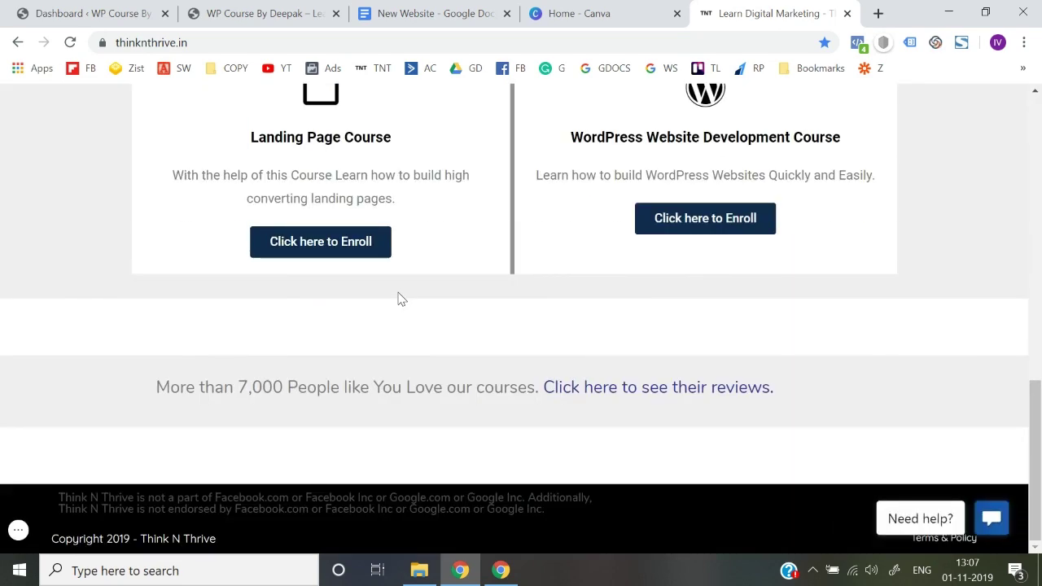
pyautogui.scroll(10, 401, 299)
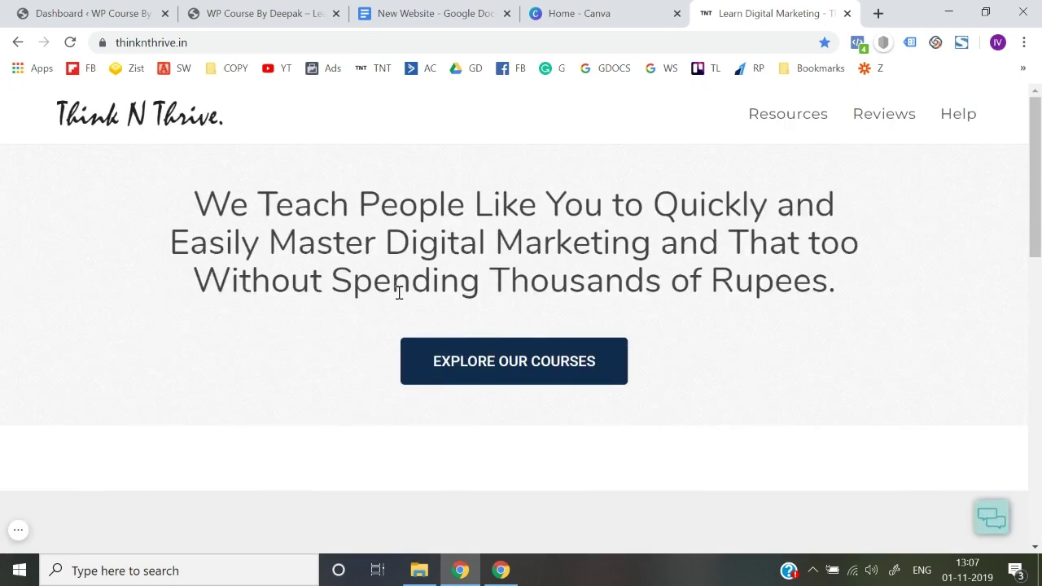
pyautogui.scroll(-10, 399, 294)
pyautogui.scroll(10, 400, 299)
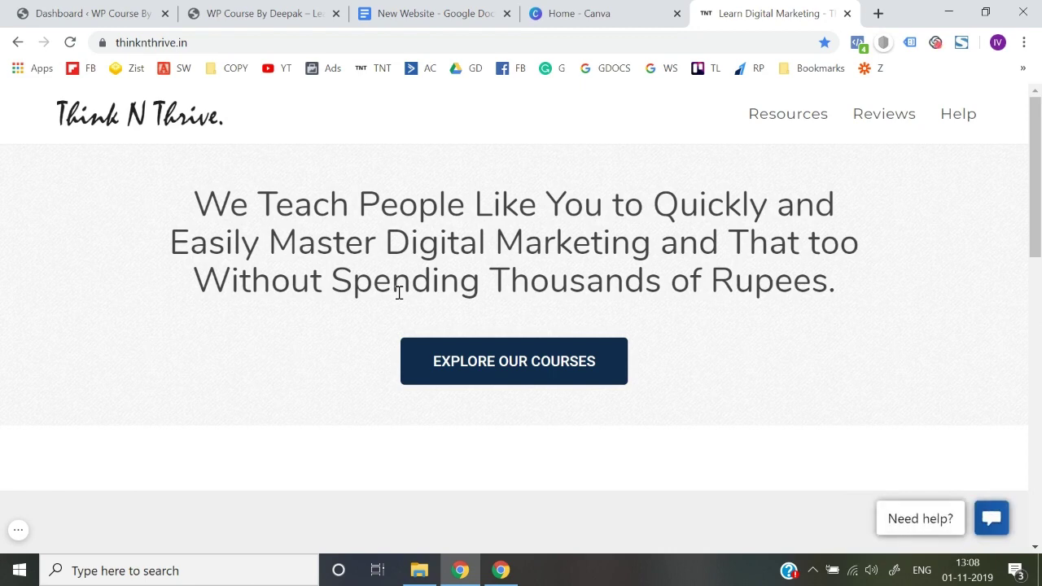
pyautogui.scroll(-4, 398, 293)
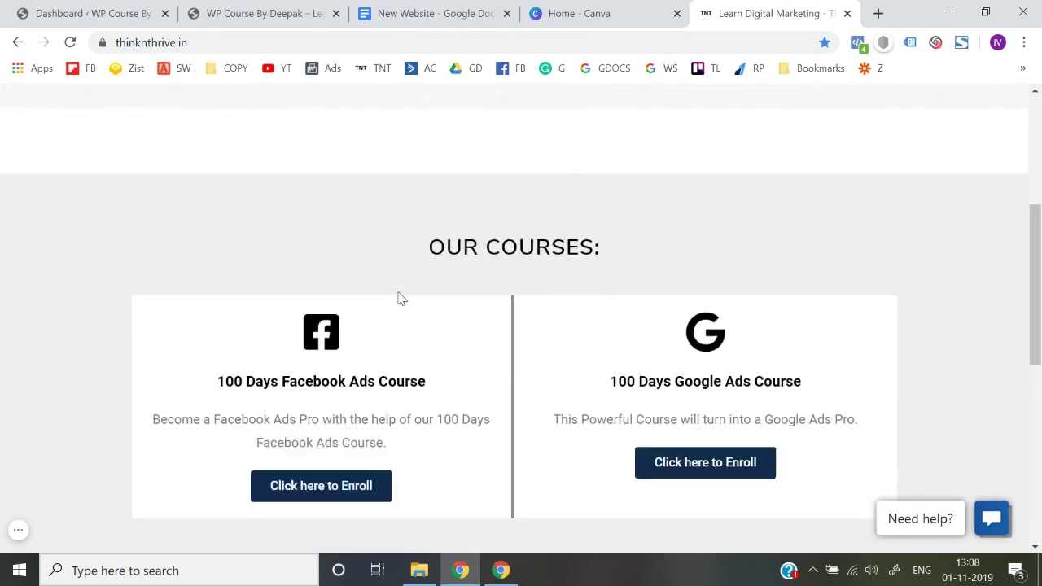
pyautogui.scroll(4, 399, 293)
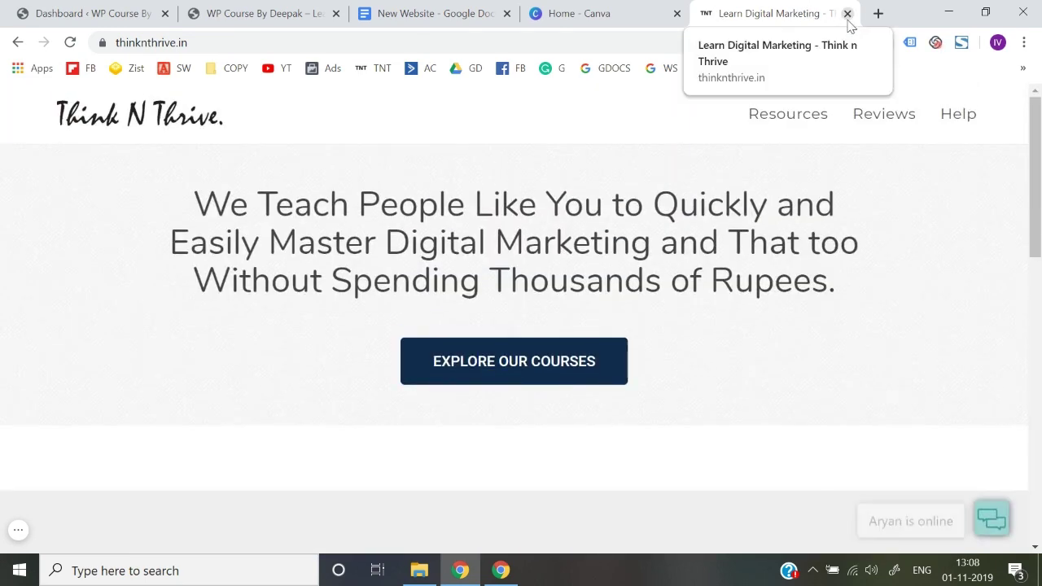
# Step: Go back to the WordPress dashboard, collapse the WPForms widget and start a new page
pyautogui.click(217, 12)
pyautogui.click(149, 9)
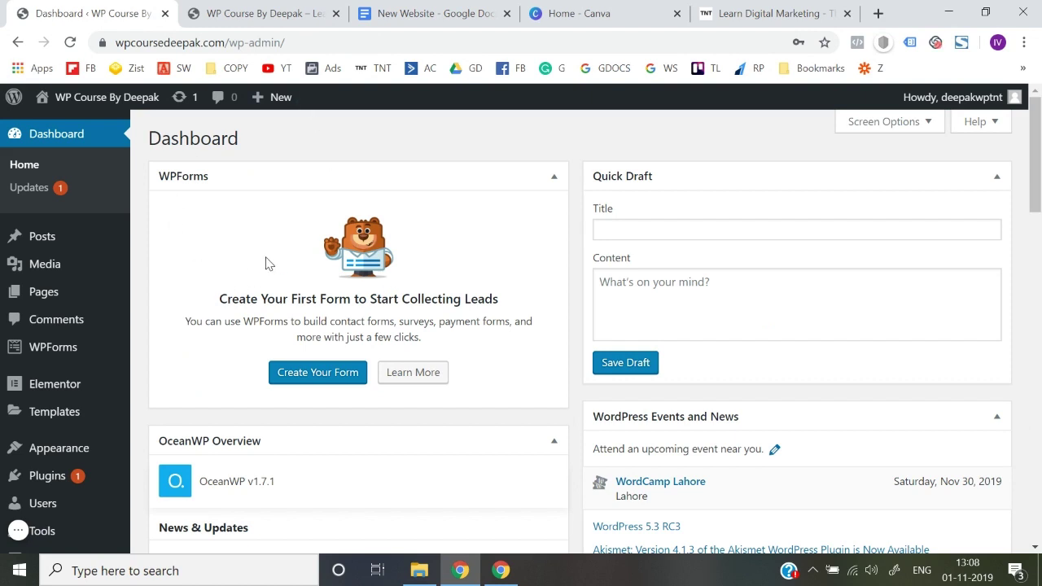
pyautogui.moveTo(41, 295)
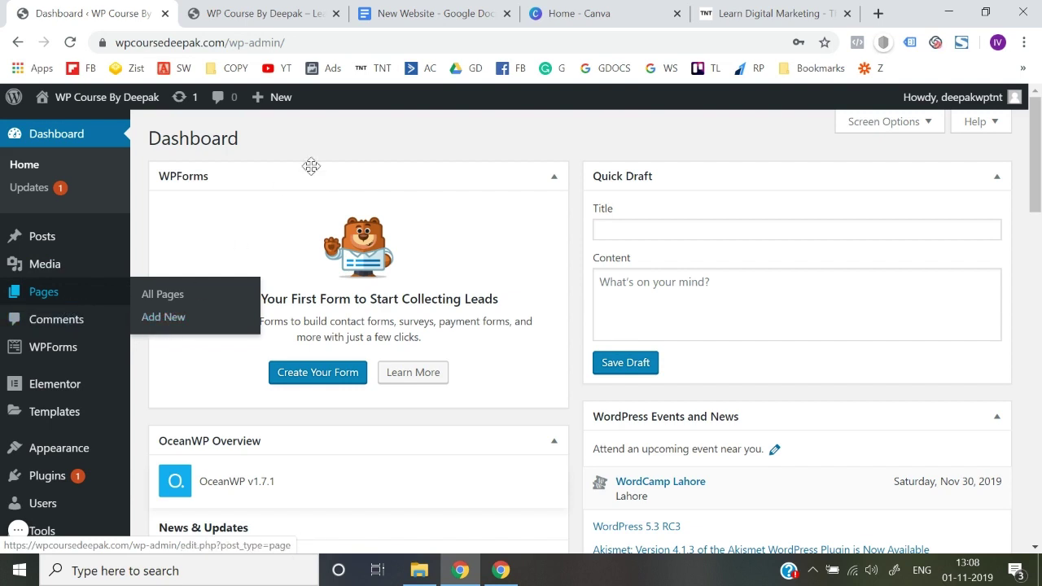
pyautogui.click(553, 176)
pyautogui.moveTo(88, 295)
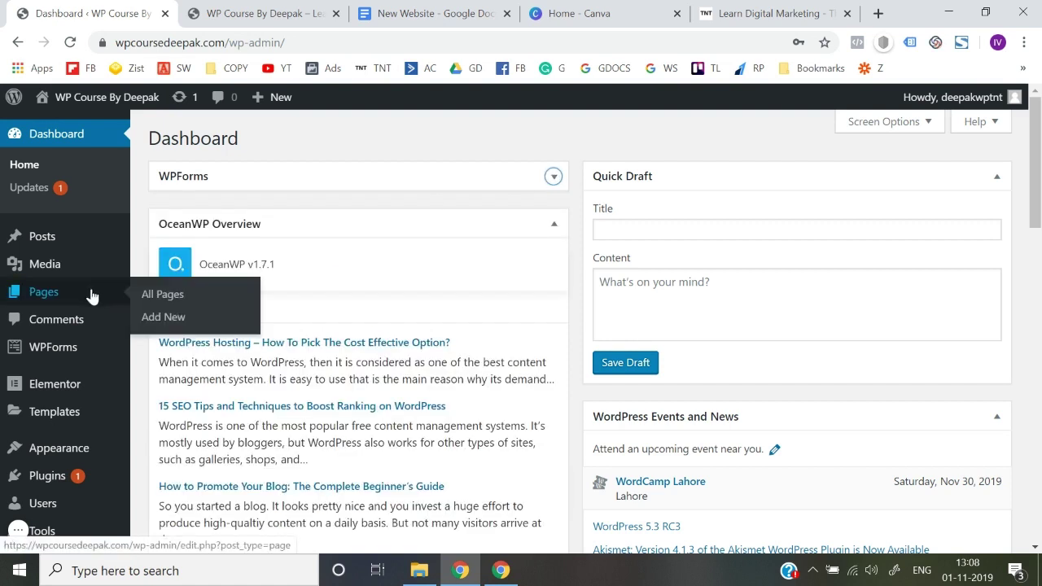
pyautogui.click(174, 324)
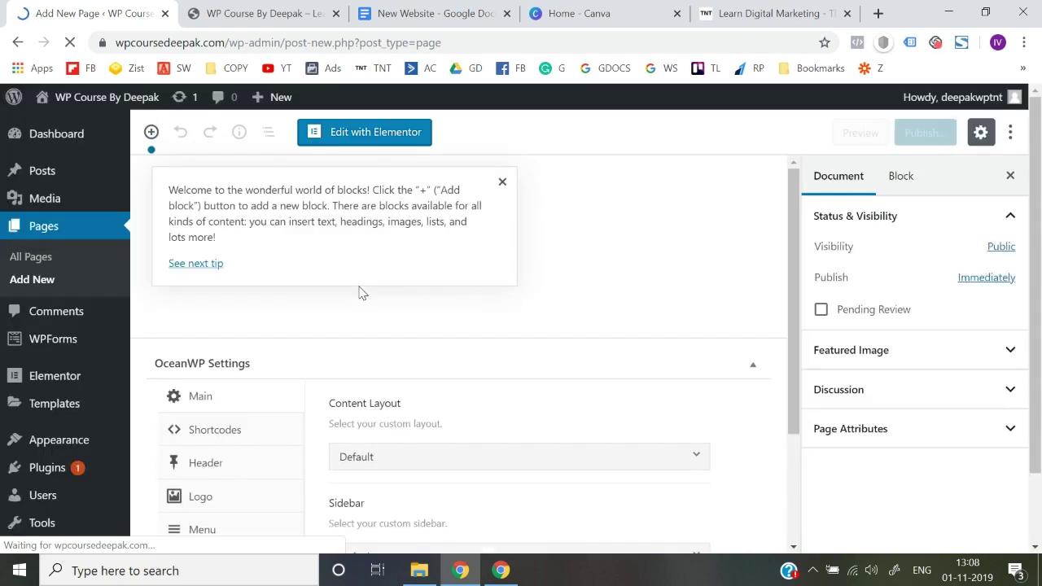
# Step: Dismiss the block editor tip, title the page "Home Page" and publish it
pyautogui.click(503, 186)
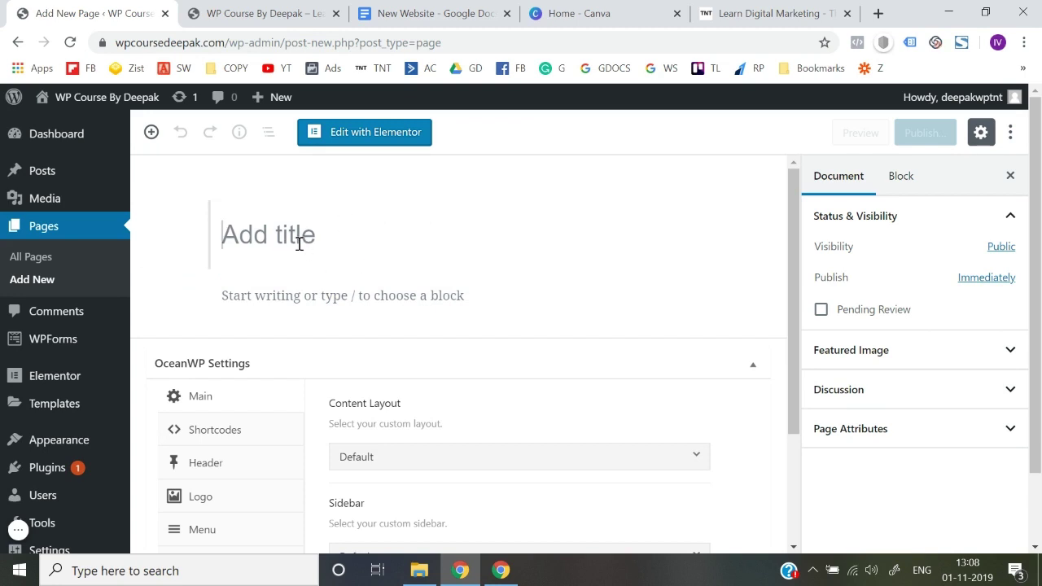
pyautogui.write('Home Page')
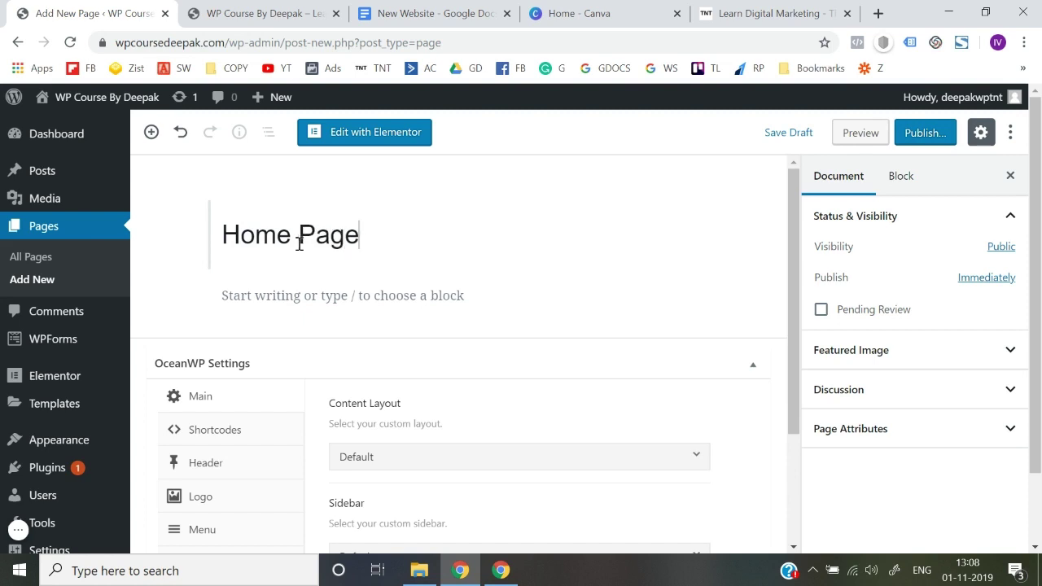
pyautogui.click(193, 181)
pyautogui.click(919, 139)
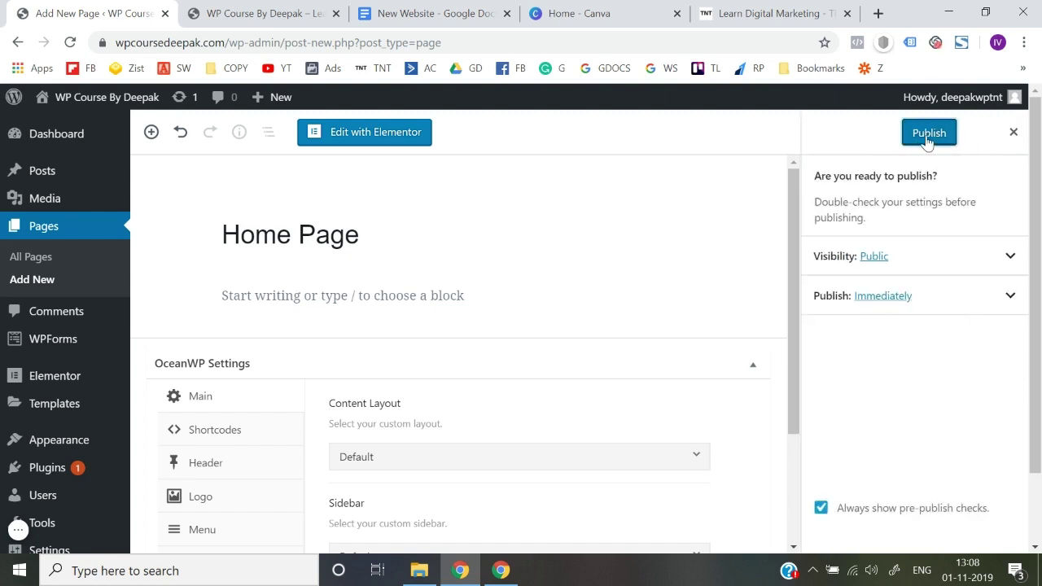
pyautogui.click(927, 136)
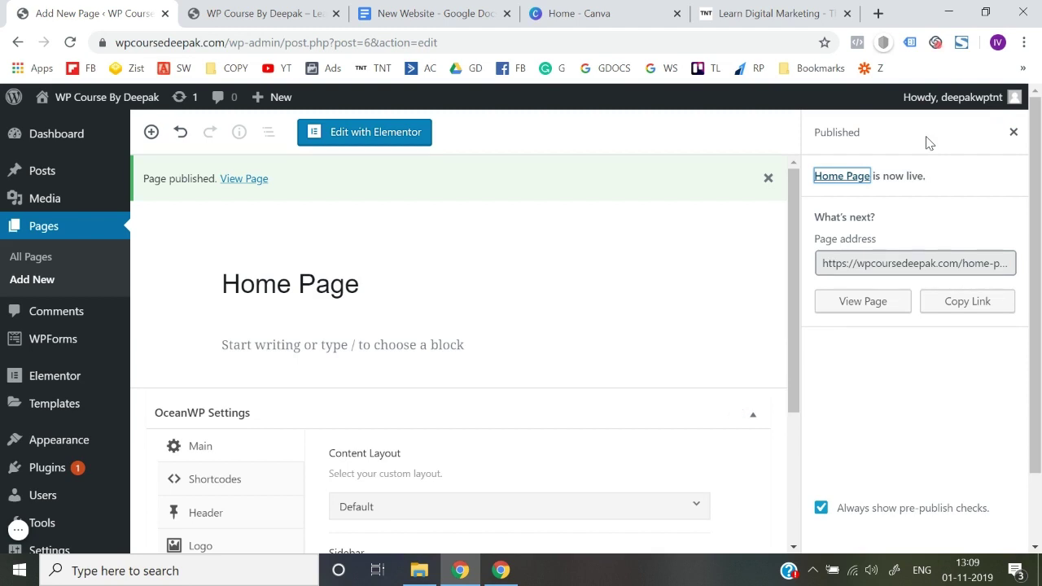
# Step: View the published Home Page on the live site and look through it down the page
pyautogui.click(862, 310)
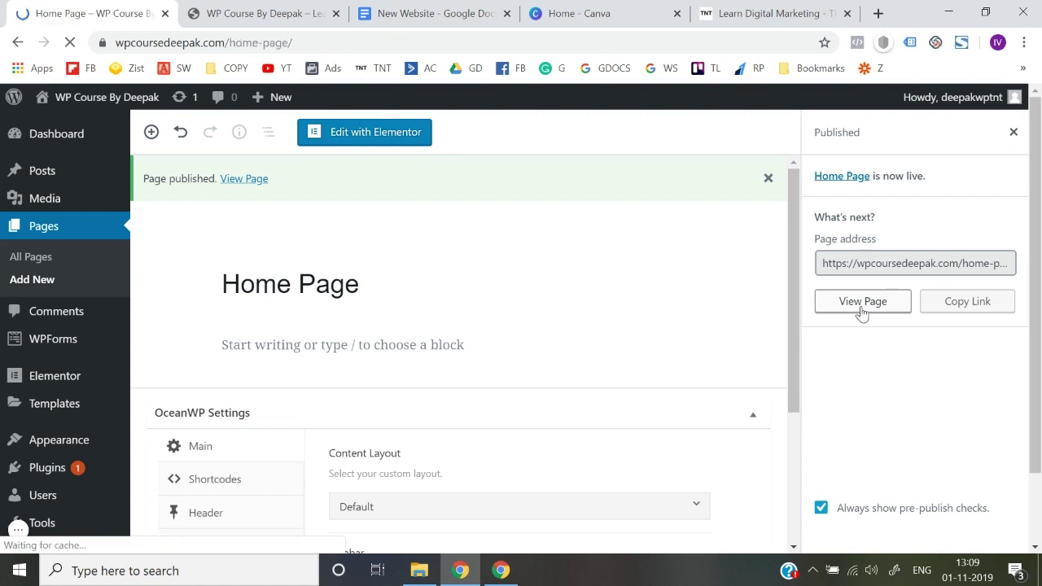
pyautogui.scroll(-5, 382, 369)
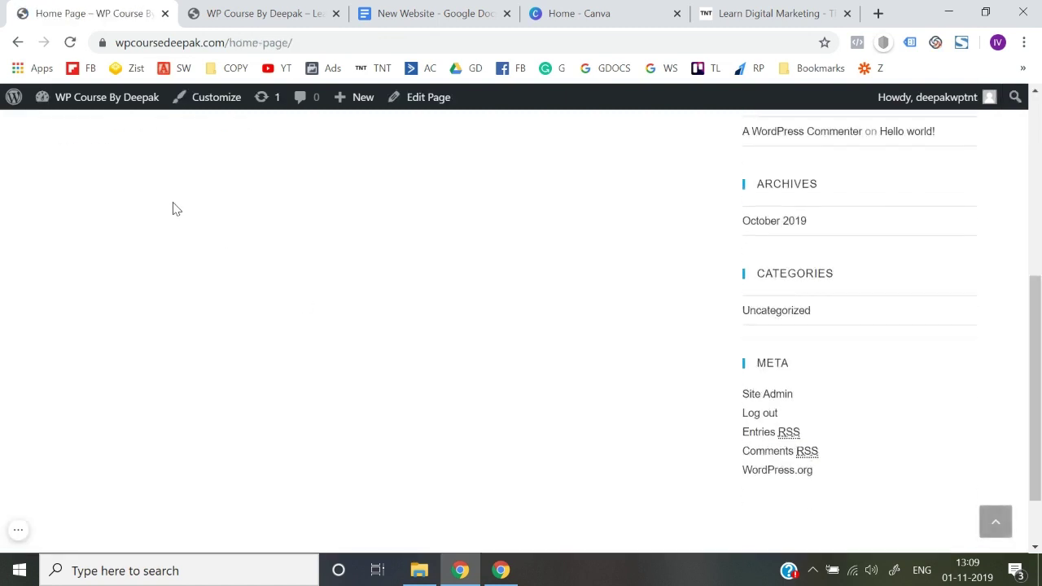
pyautogui.scroll(5, 171, 207)
# Step: Return to the WordPress dashboard and open the list of all pages
pyautogui.moveTo(94, 101)
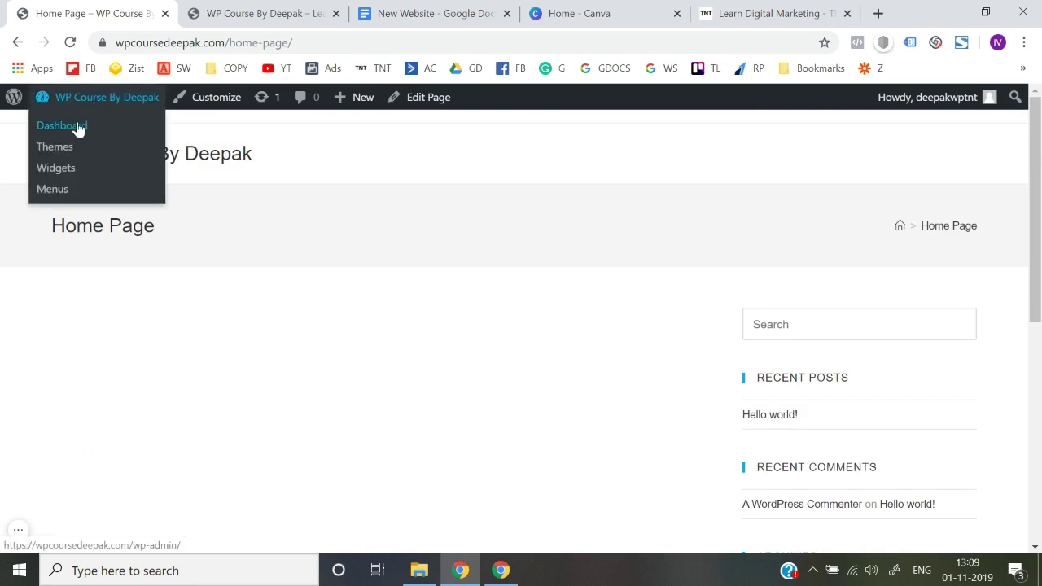
pyautogui.click(78, 128)
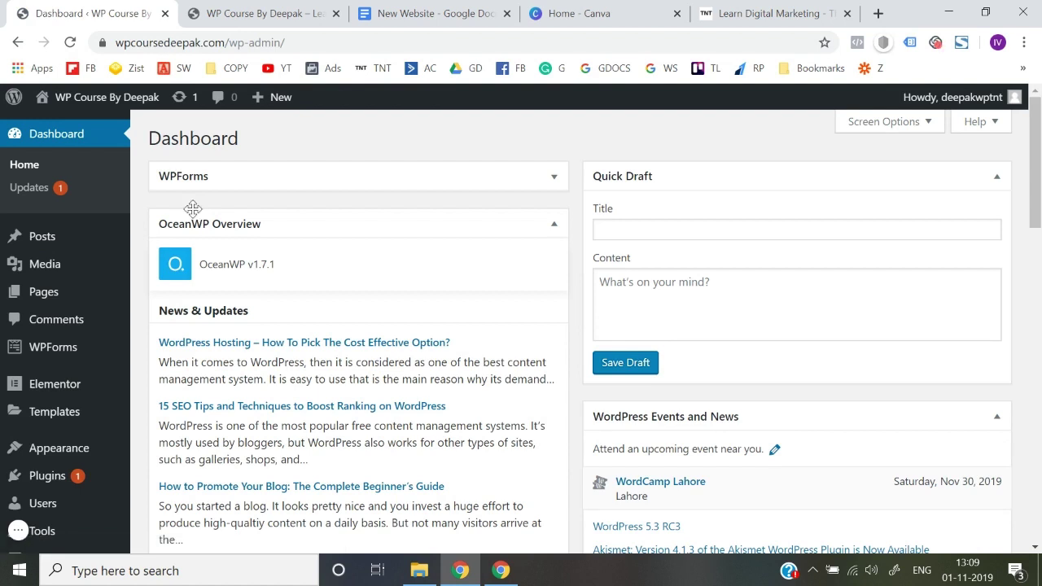
pyautogui.moveTo(59, 295)
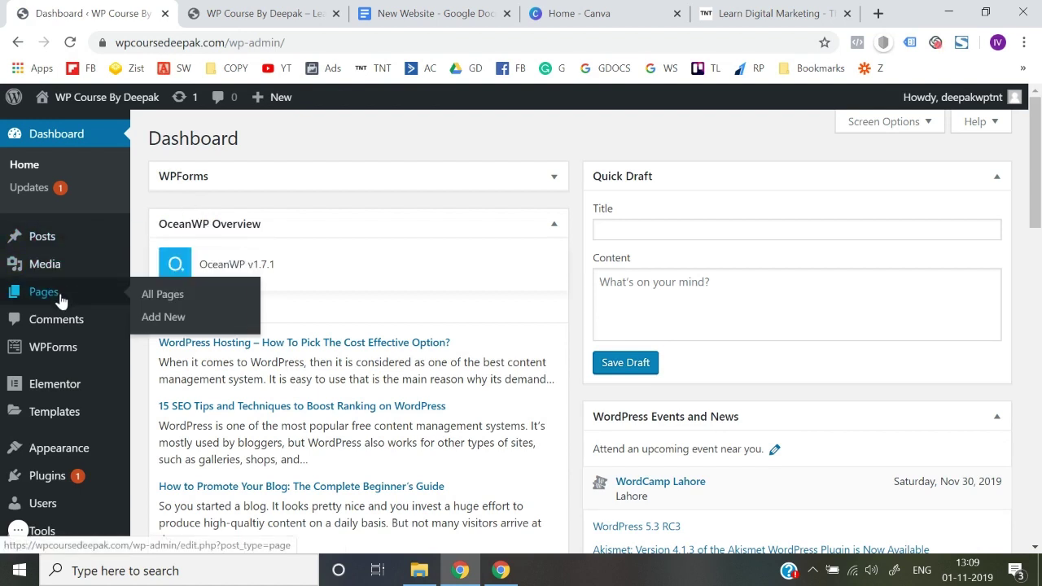
pyautogui.click(164, 299)
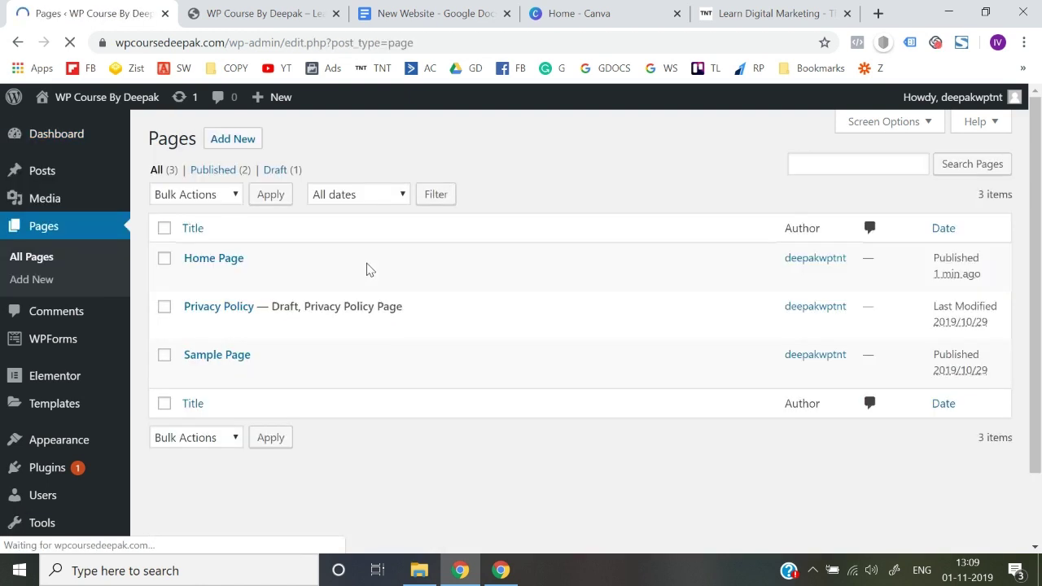
# Step: Open the live view of Home Page from the pages list in a new browser tab and look through it
pyautogui.moveTo(247, 278)
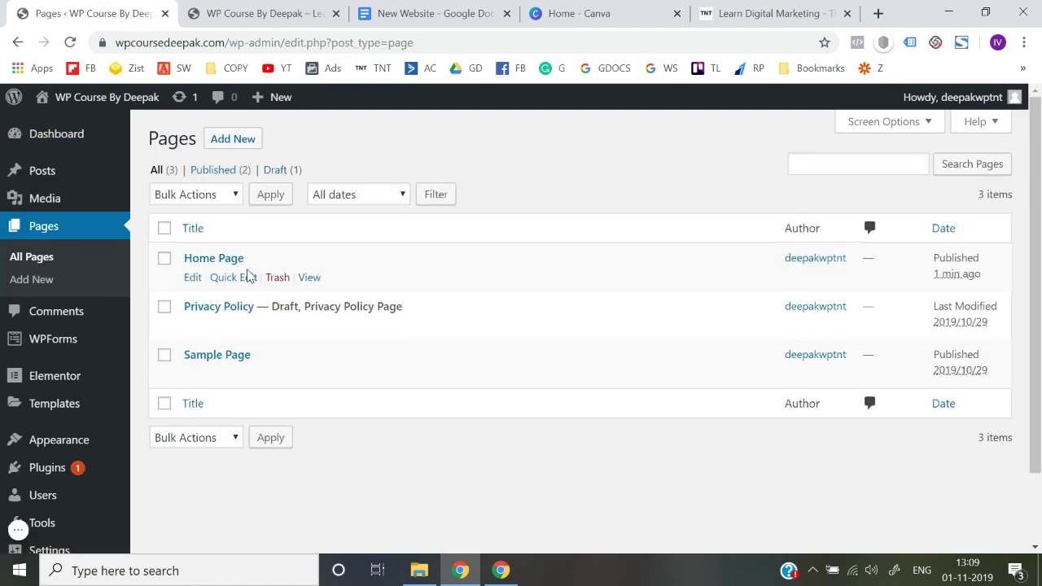
pyautogui.rightClick(310, 279)
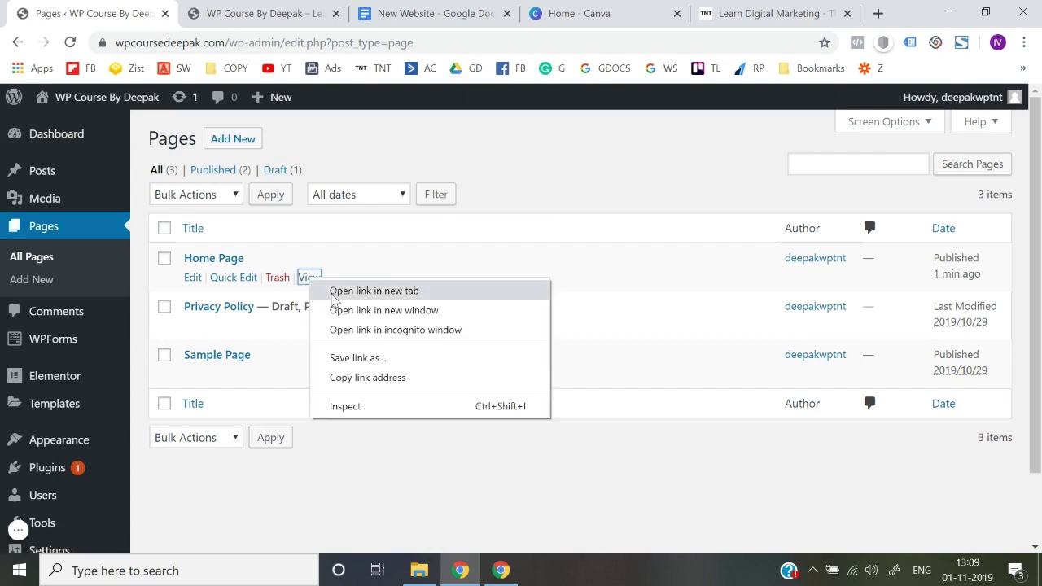
pyautogui.click(346, 290)
pyautogui.click(236, 12)
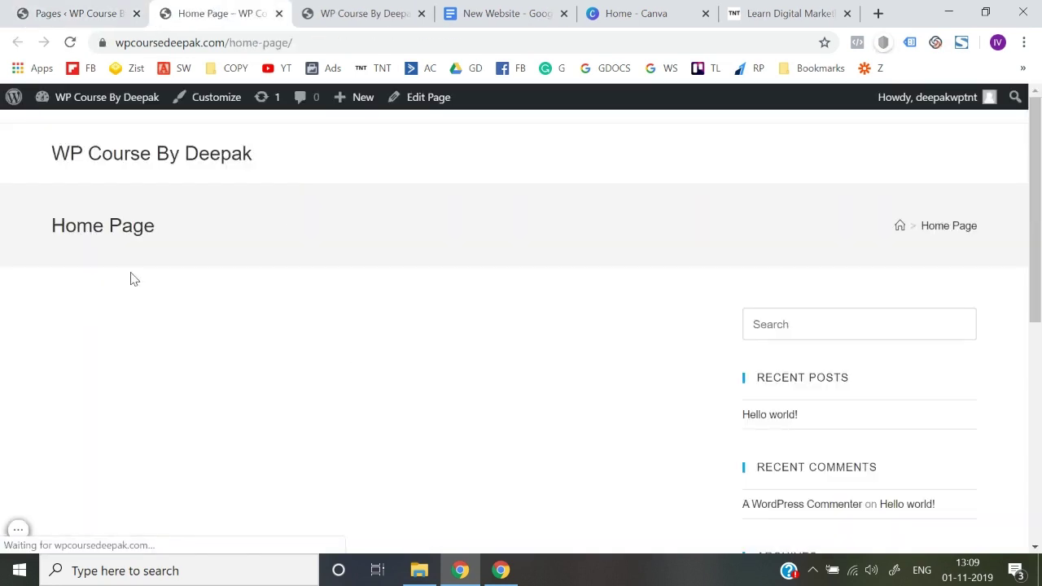
pyautogui.scroll(-5, 51, 236)
pyautogui.scroll(5, 50, 236)
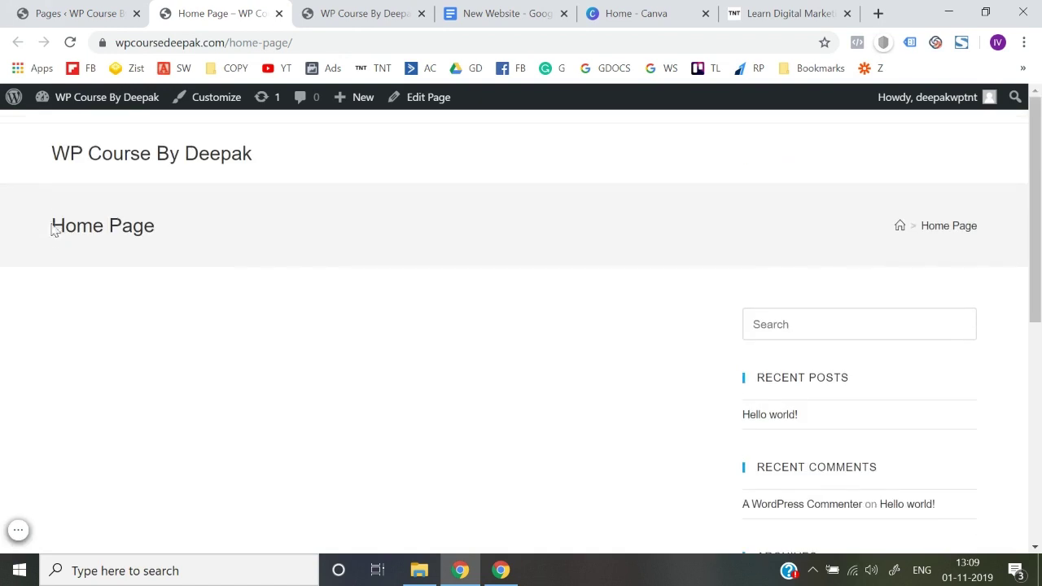
# Step: Compare the new Home Page's live view with the site's current front page
pyautogui.click(71, 9)
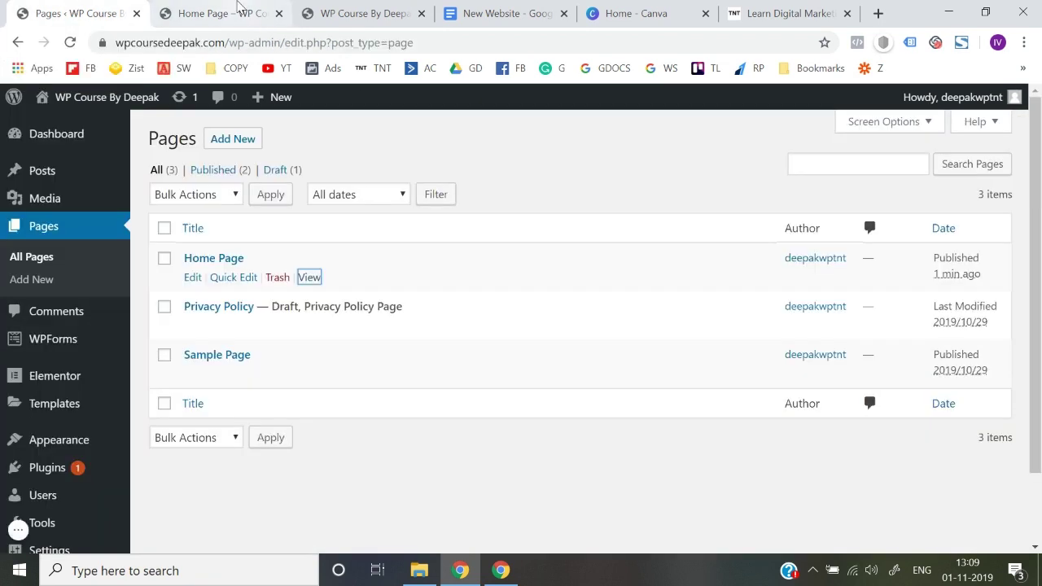
pyautogui.click(242, 11)
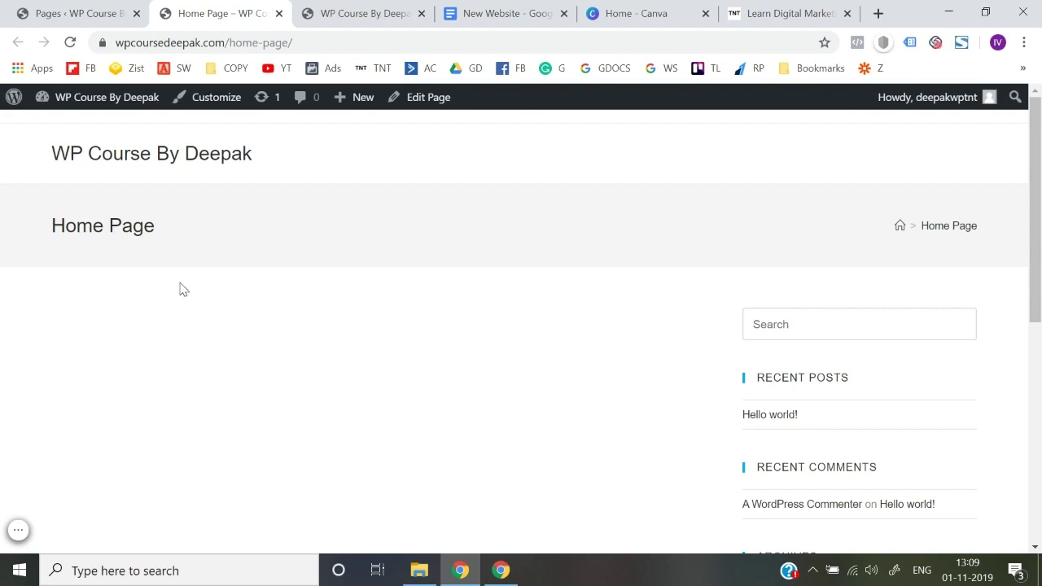
pyautogui.scroll(-5, 183, 289)
pyautogui.scroll(5, 184, 289)
pyautogui.scroll(-5, 183, 289)
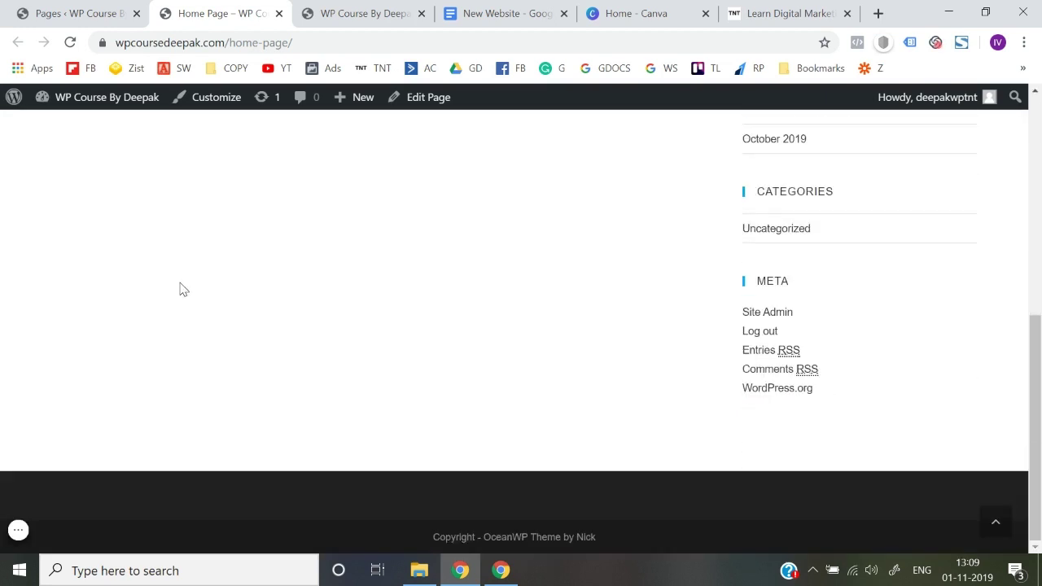
pyautogui.scroll(5, 183, 289)
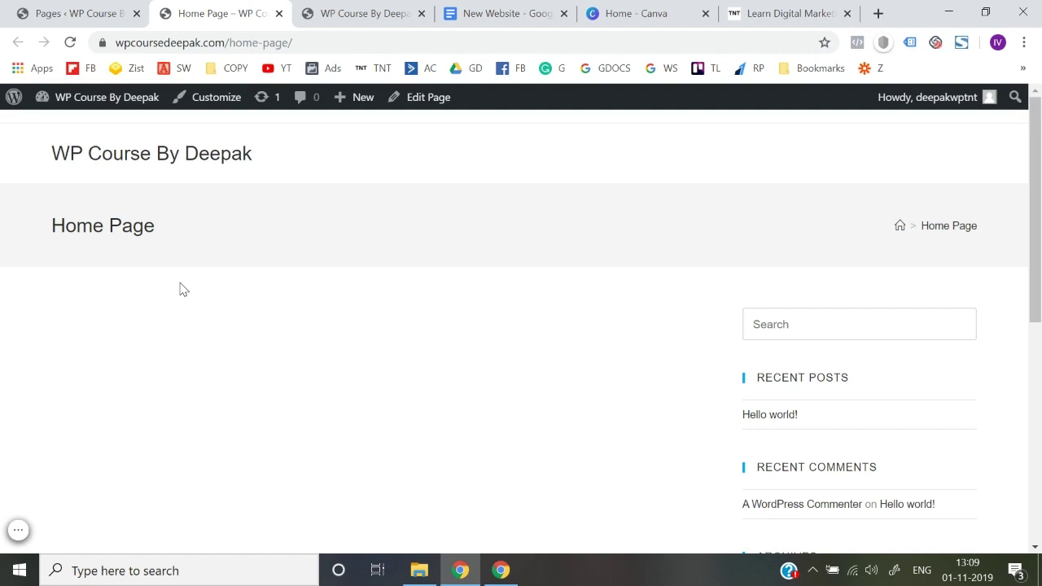
pyautogui.click(361, 11)
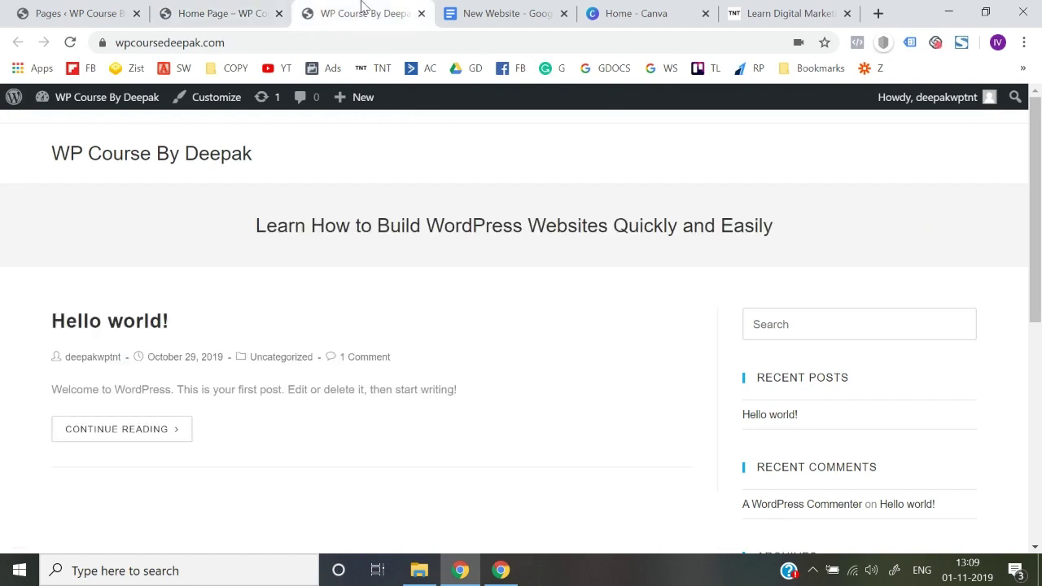
# Step: Reload the site's front page at wpcoursedeepak.com and check its layout and content against the live Home Page
pyautogui.click(327, 38)
pyautogui.press('Return')
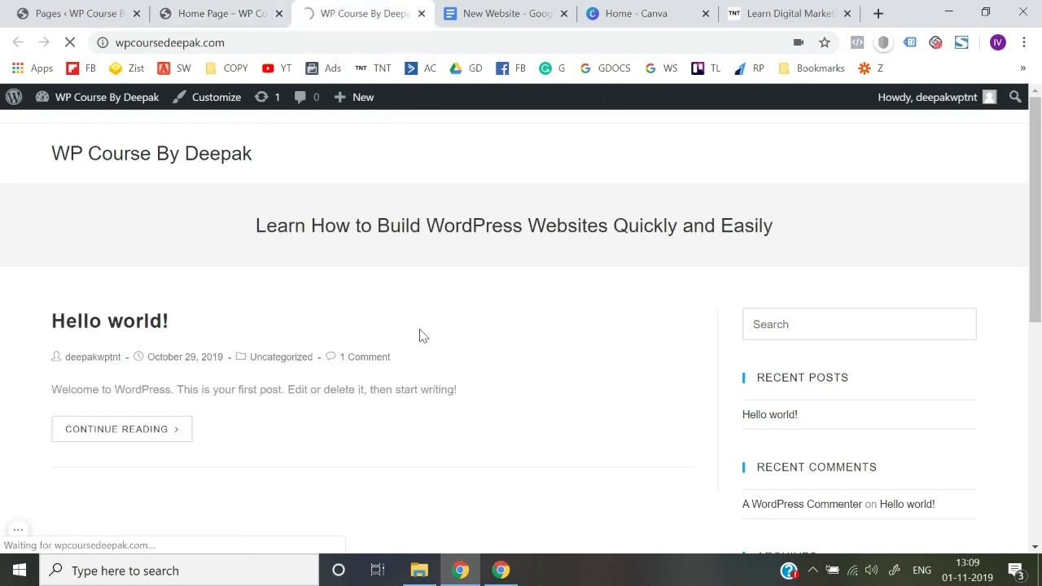
pyautogui.scroll(-6, 421, 336)
pyautogui.scroll(6, 421, 335)
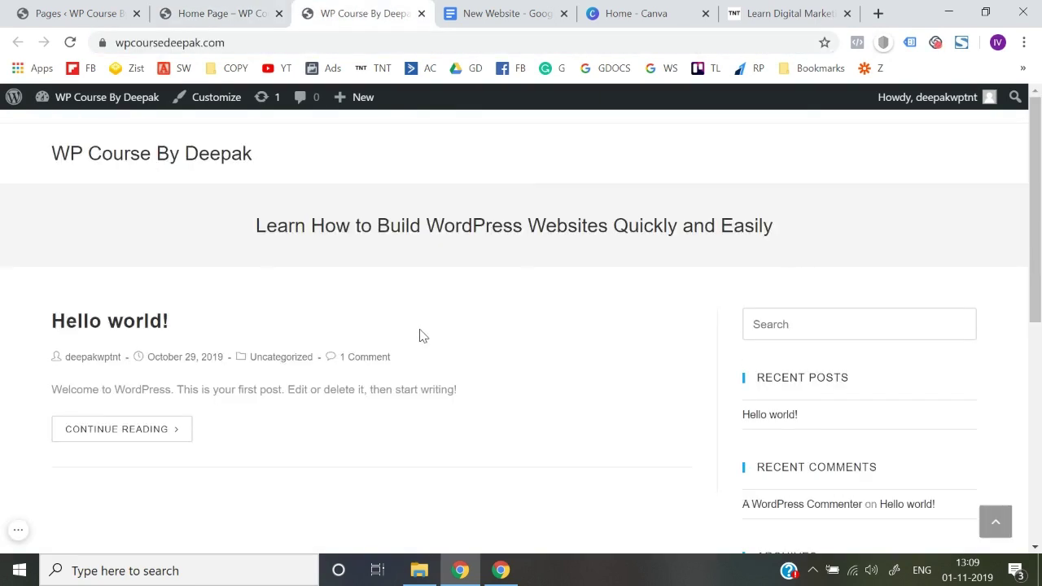
pyautogui.click(236, 8)
pyautogui.scroll(-6, 231, 384)
pyautogui.scroll(6, 230, 383)
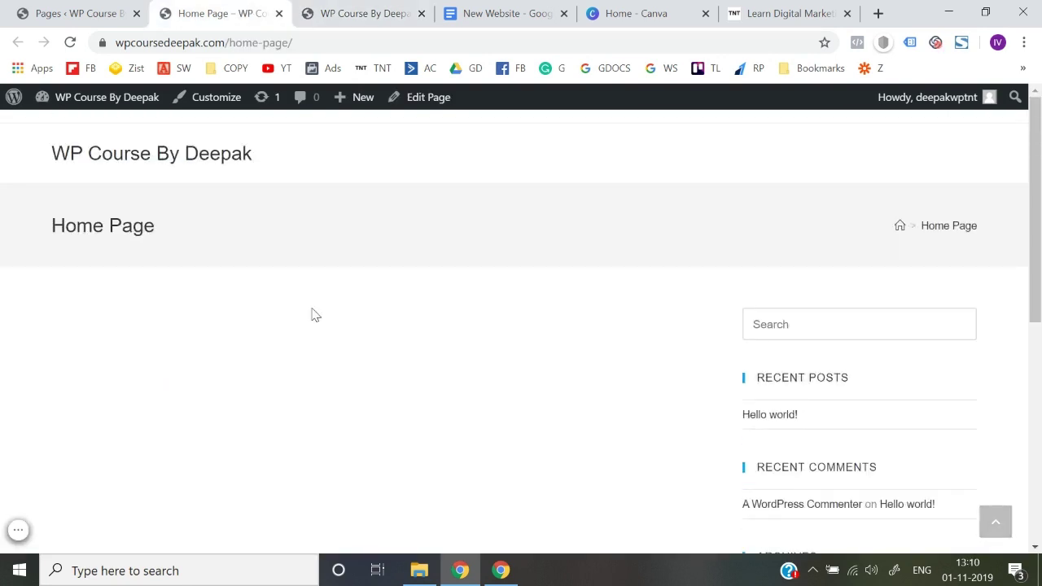
pyautogui.click(348, 8)
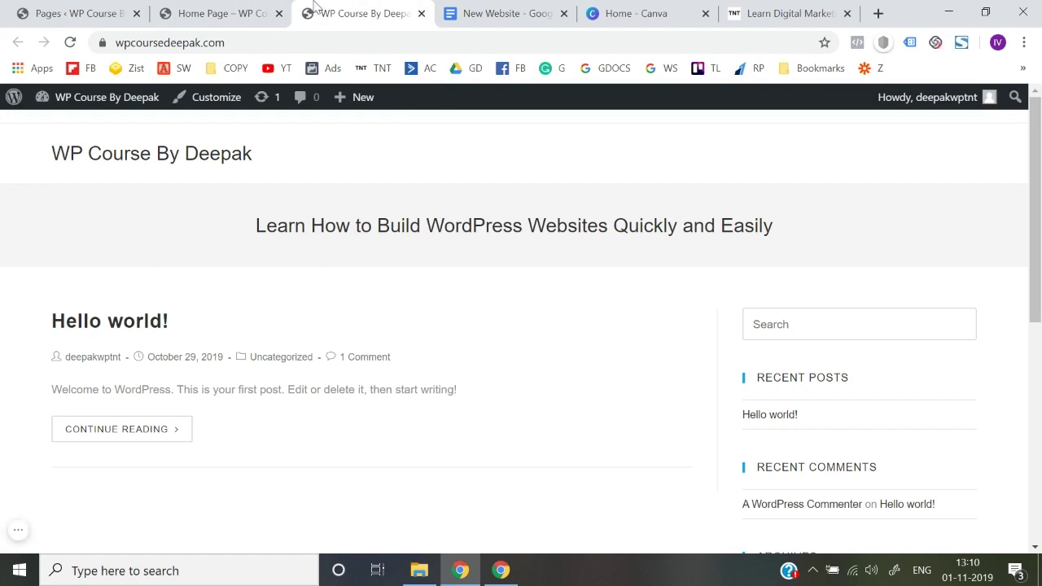
pyautogui.click(186, 7)
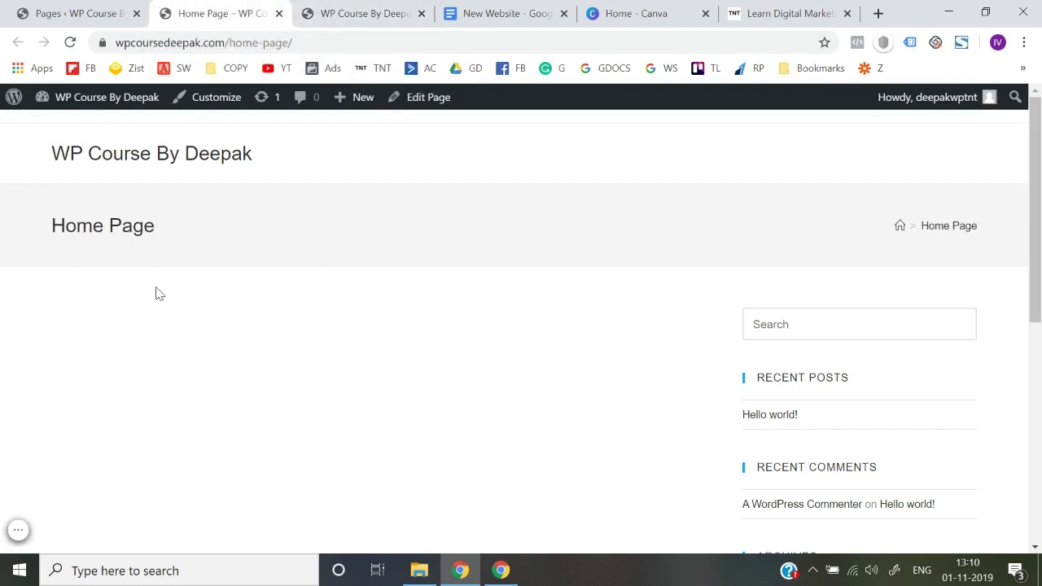
pyautogui.hotkey('ctrl', 'Tab')
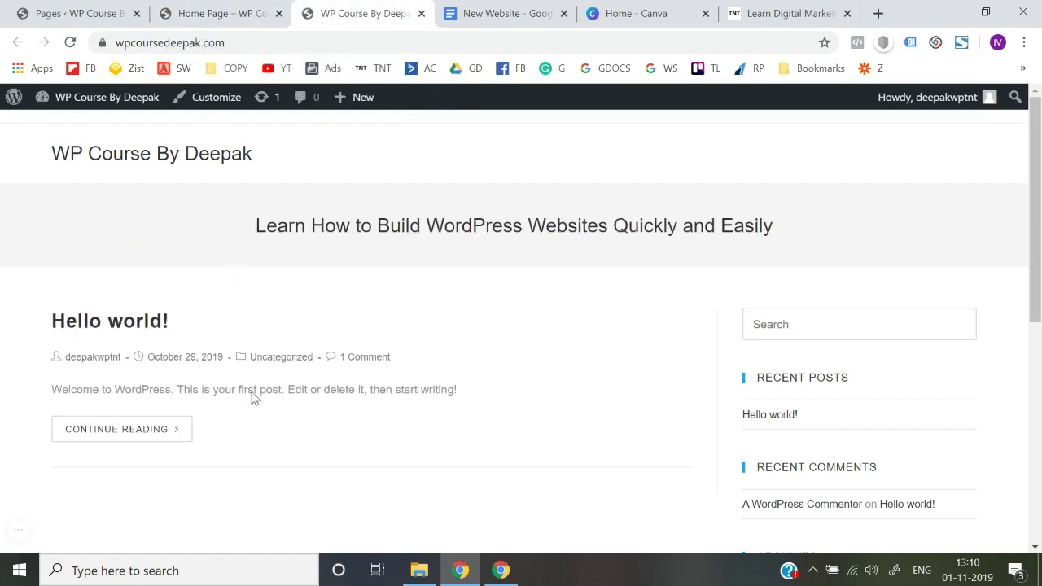
pyautogui.click(199, 10)
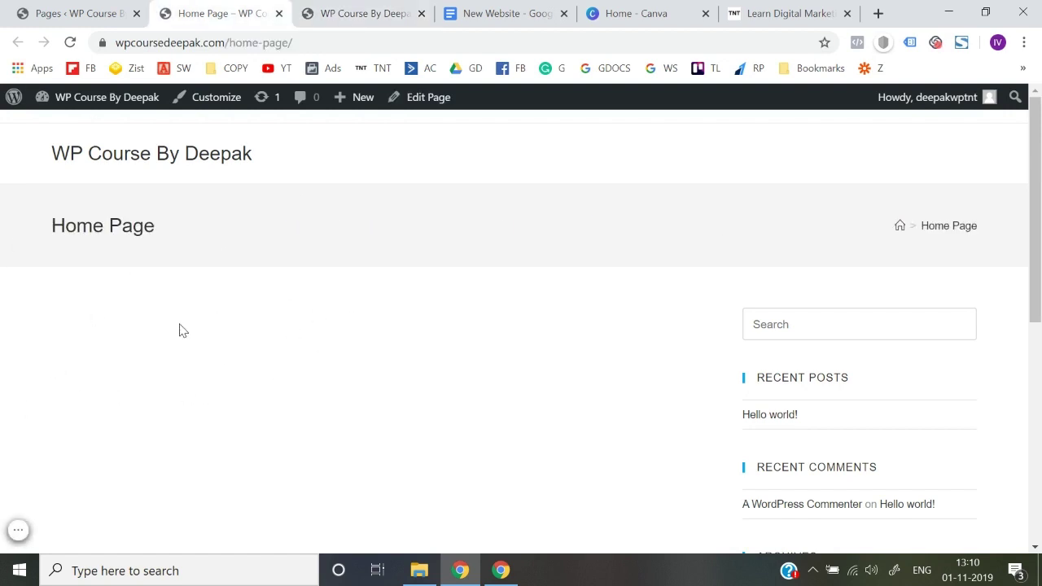
# Step: Open the theme customizer from the live Home Page and go to Homepage Settings to review what the homepage displays
pyautogui.click(226, 98)
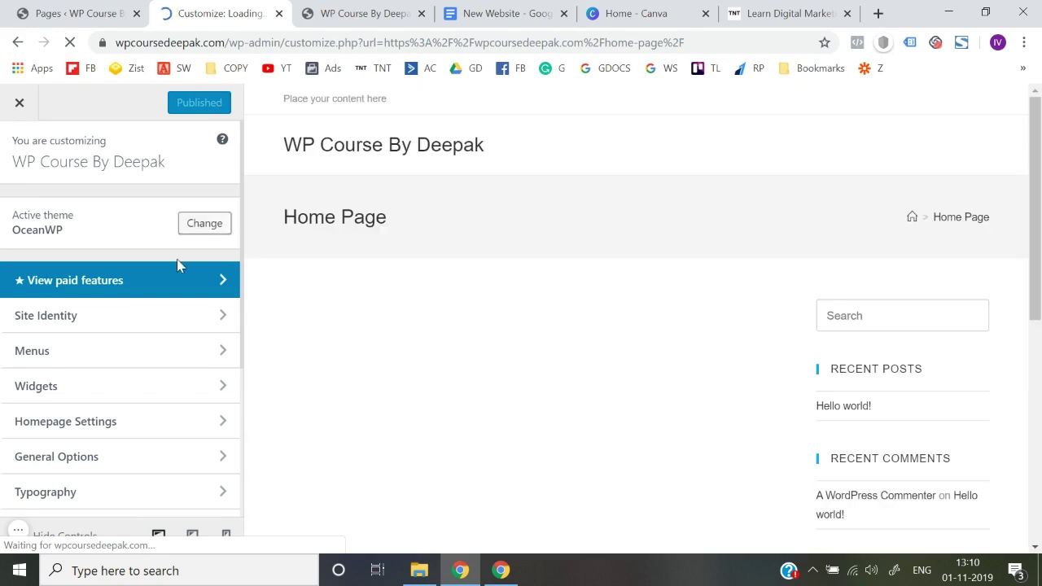
pyautogui.scroll(-1, 177, 342)
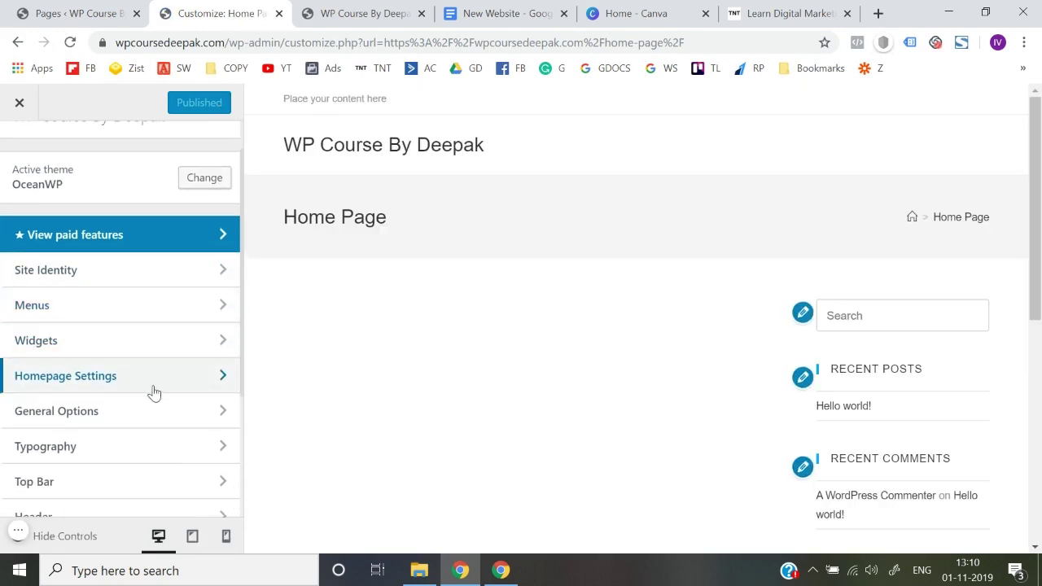
pyautogui.scroll(1, 117, 391)
pyautogui.scroll(-1, 147, 372)
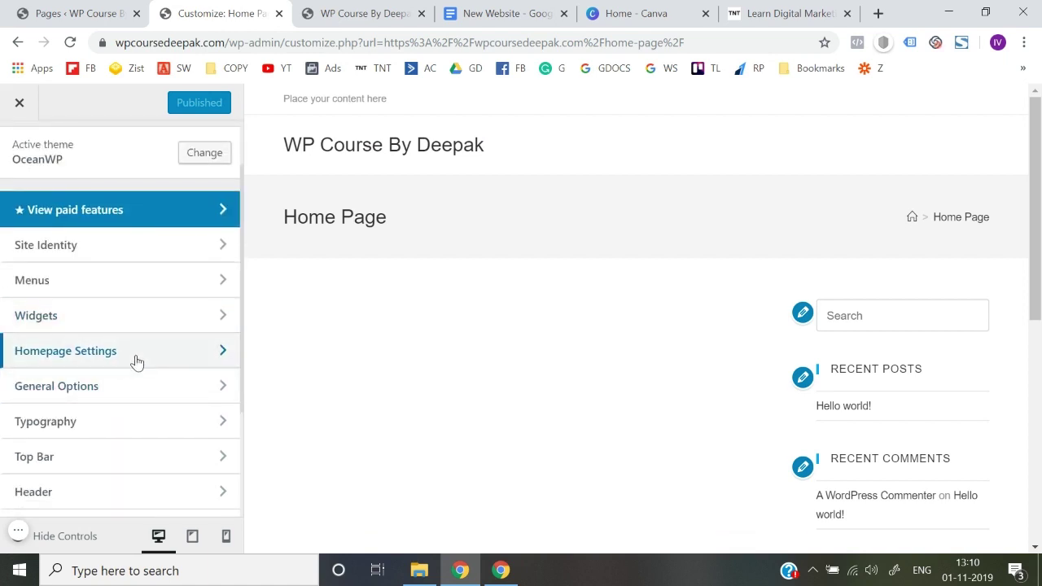
pyautogui.click(137, 362)
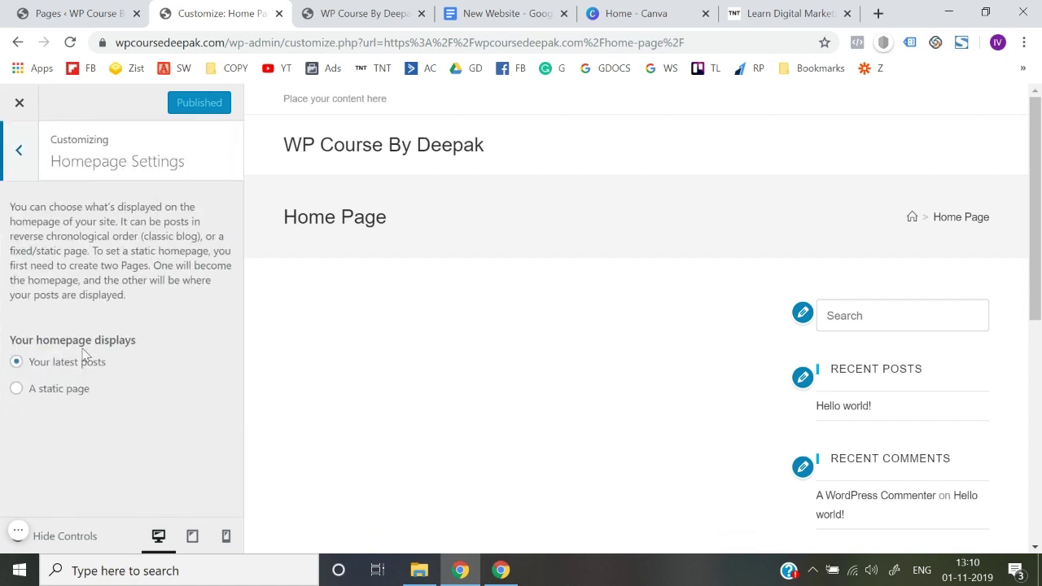
pyautogui.moveTo(10, 339); pyautogui.dragTo(145, 346)
pyautogui.click(3, 461)
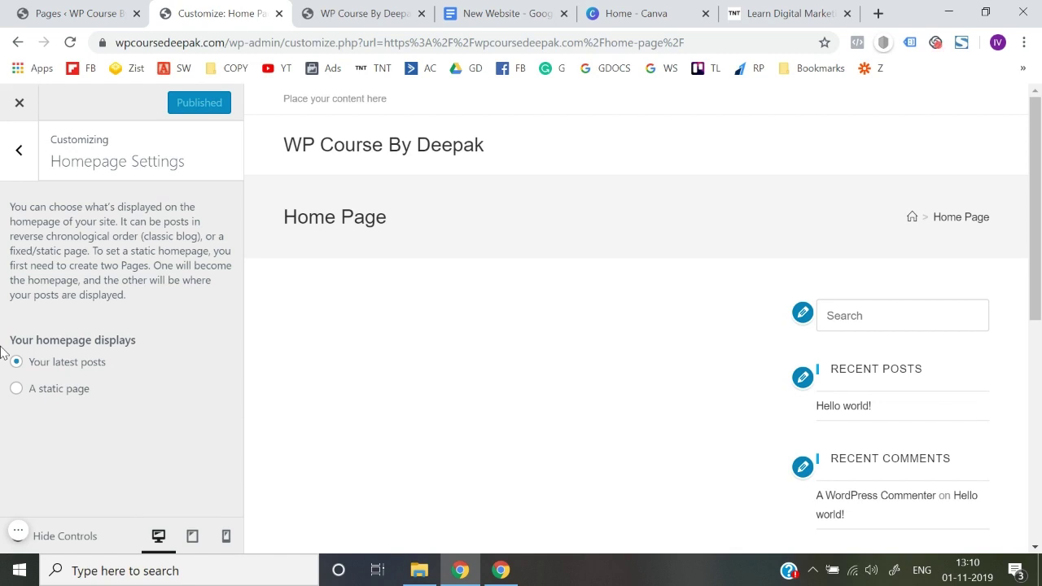
# Step: Set the homepage to display a static page and choose Home Page as the homepage
pyautogui.click(17, 389)
pyautogui.scroll(-1, 81, 391)
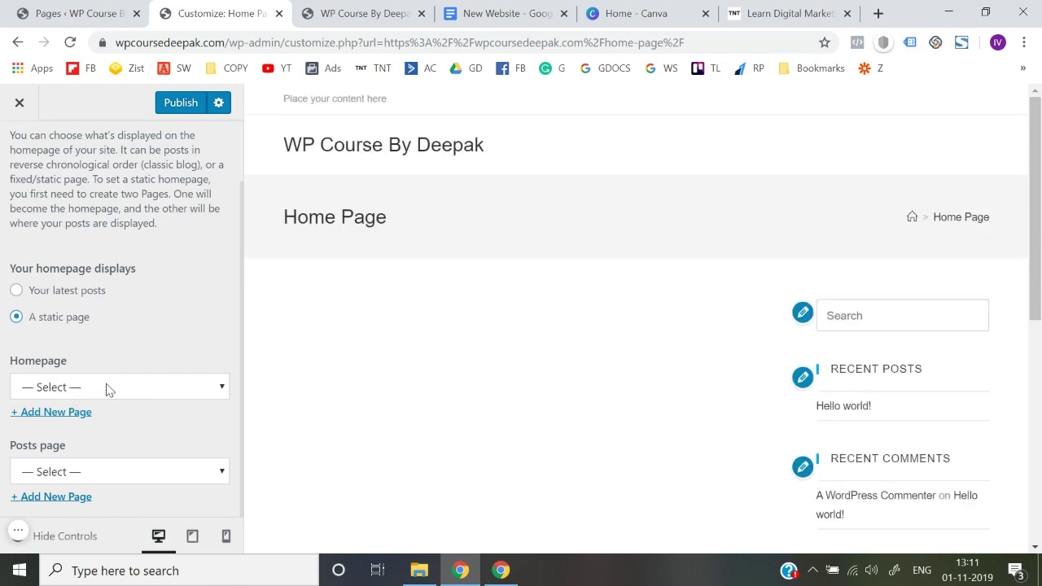
pyautogui.click(93, 390)
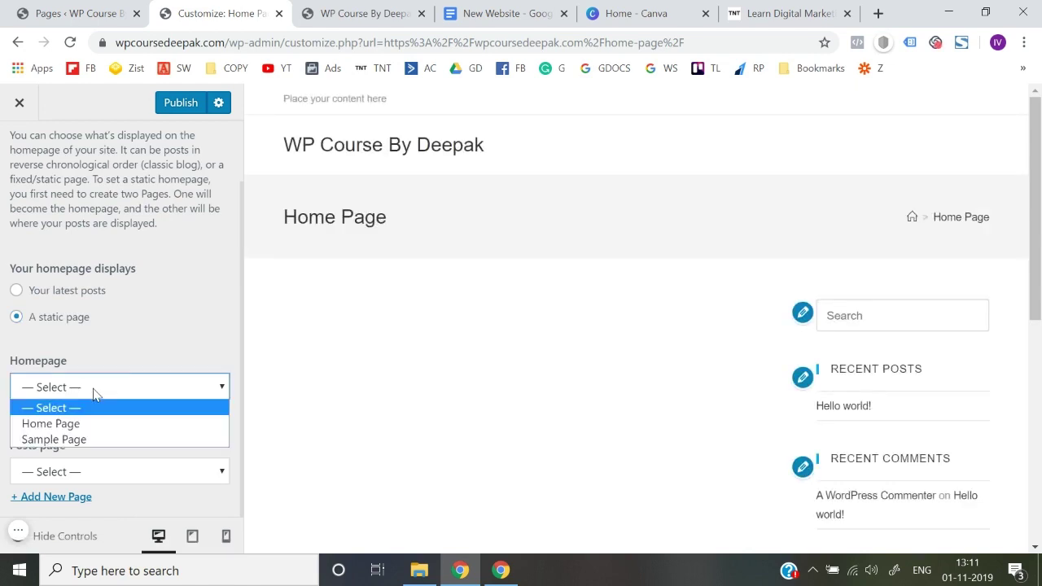
pyautogui.click(70, 429)
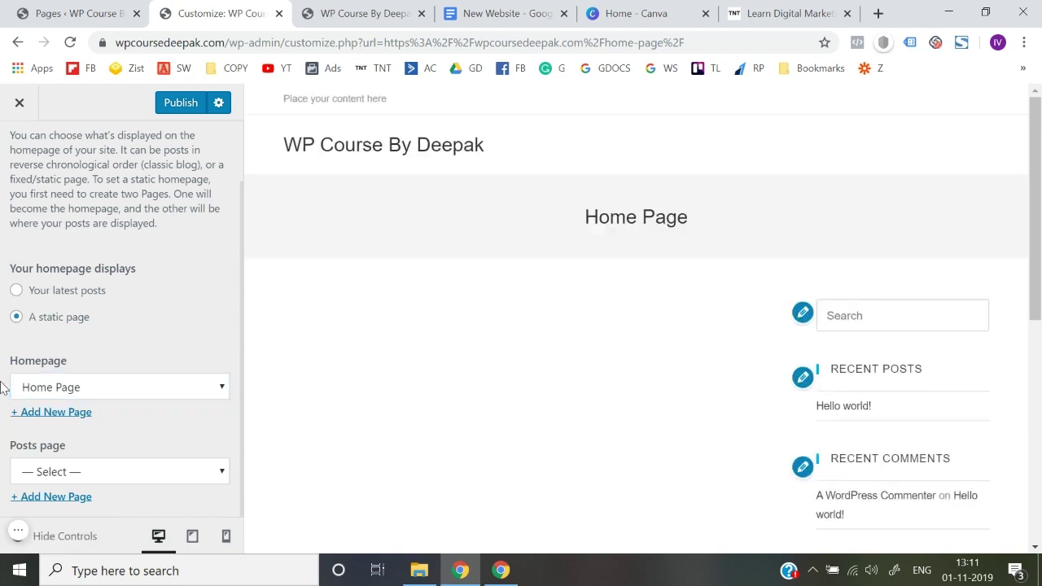
# Step: Publish the homepage settings and close the customizer
pyautogui.click(187, 109)
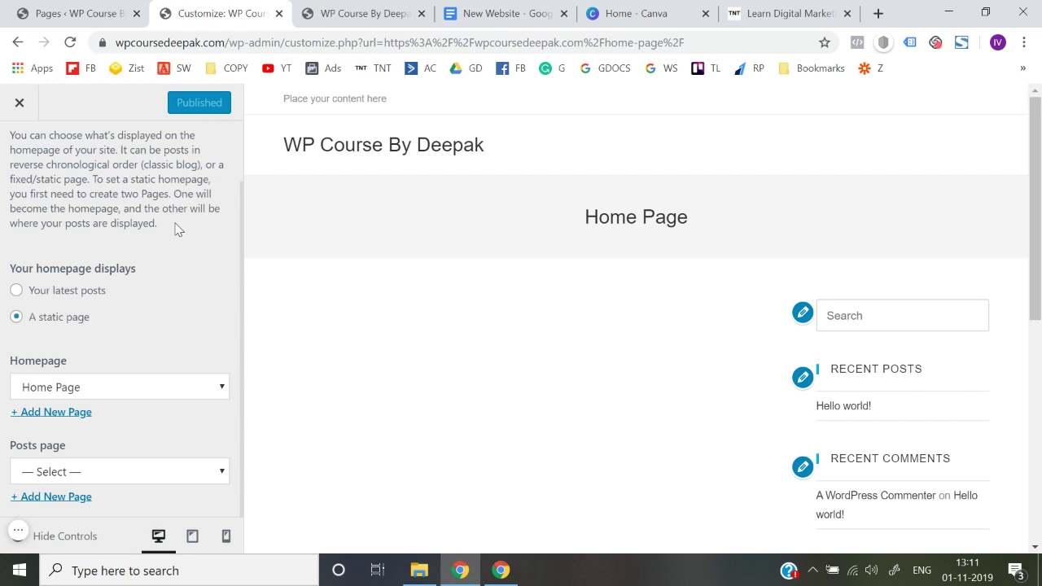
pyautogui.scroll(1, 175, 229)
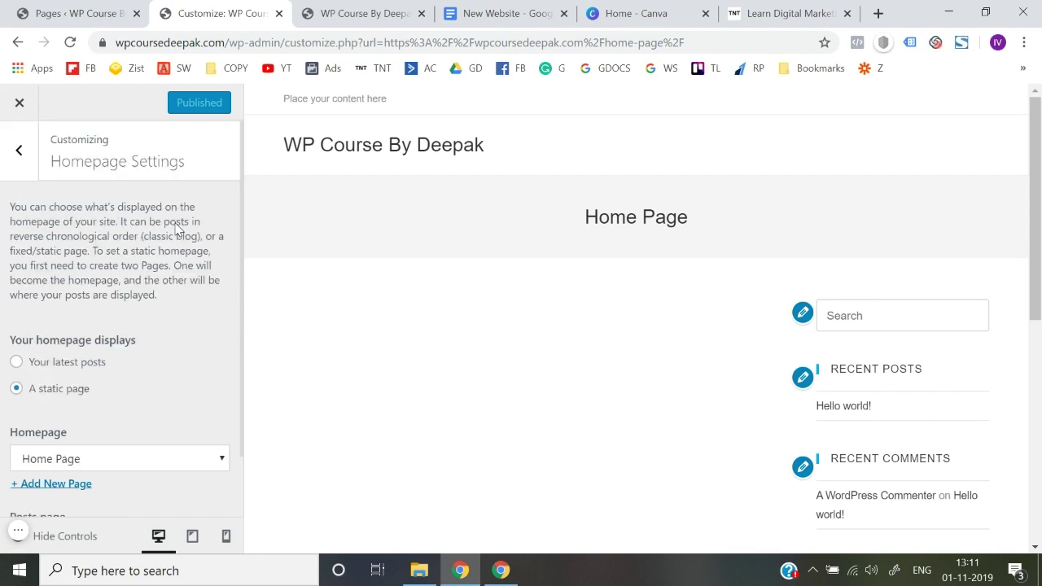
pyautogui.rightClick(25, 109)
pyautogui.click(25, 109)
pyautogui.click(25, 109)
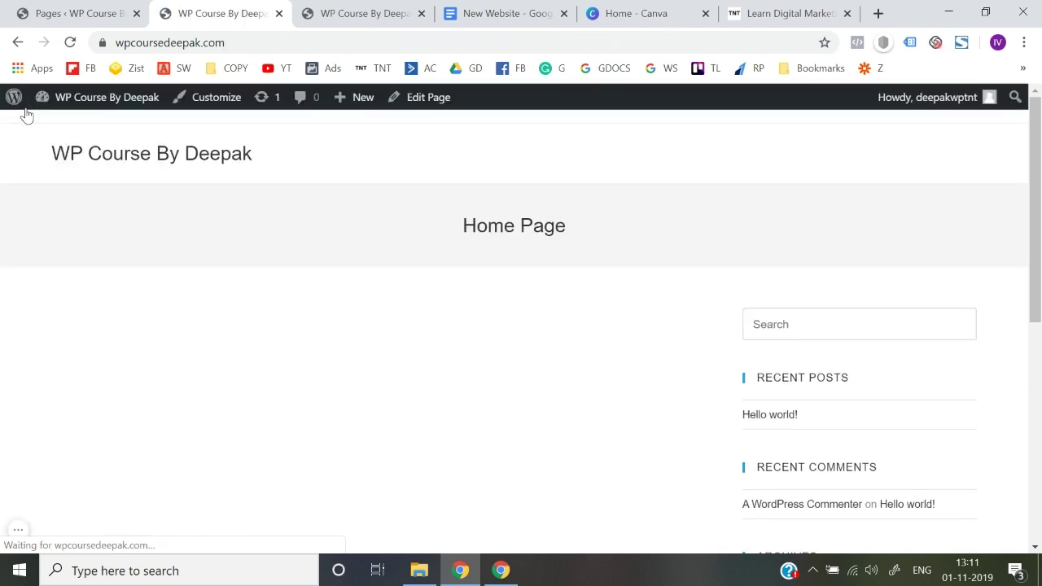
# Step: Load wpcoursedeepak.com again and look through the new static front page down to its lower part
pyautogui.click(276, 45)
pyautogui.press('Return')
pyautogui.click(276, 45)
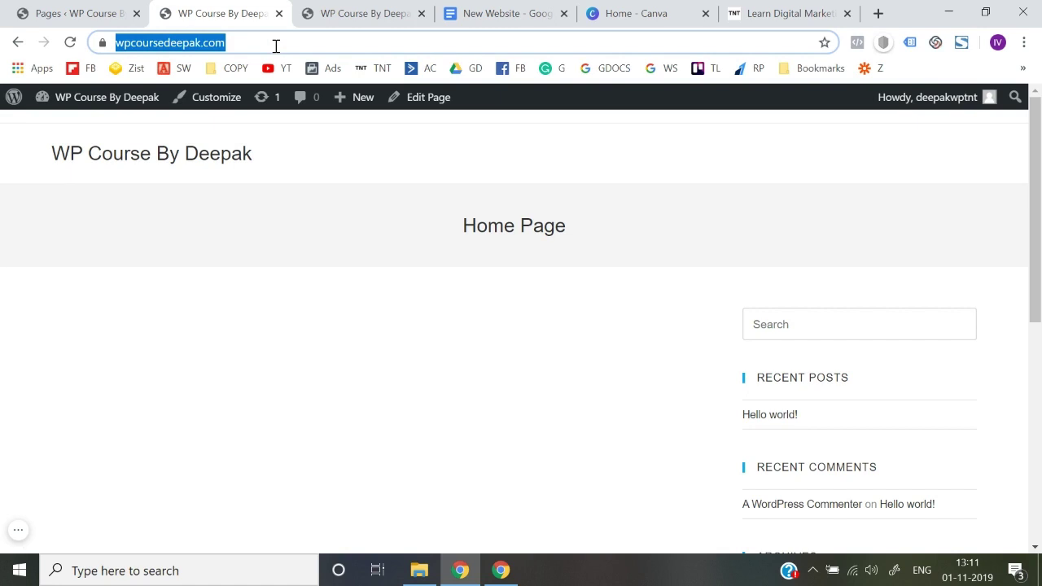
pyautogui.click(276, 46)
pyautogui.press('Return')
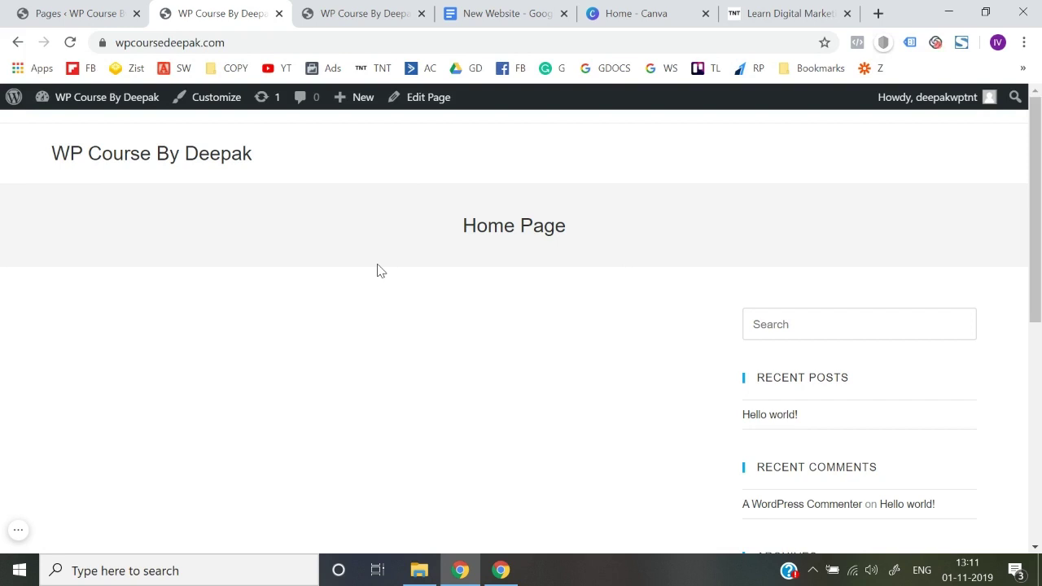
pyautogui.scroll(-10, 377, 271)
pyautogui.scroll(10, 376, 271)
pyautogui.scroll(-3, 340, 411)
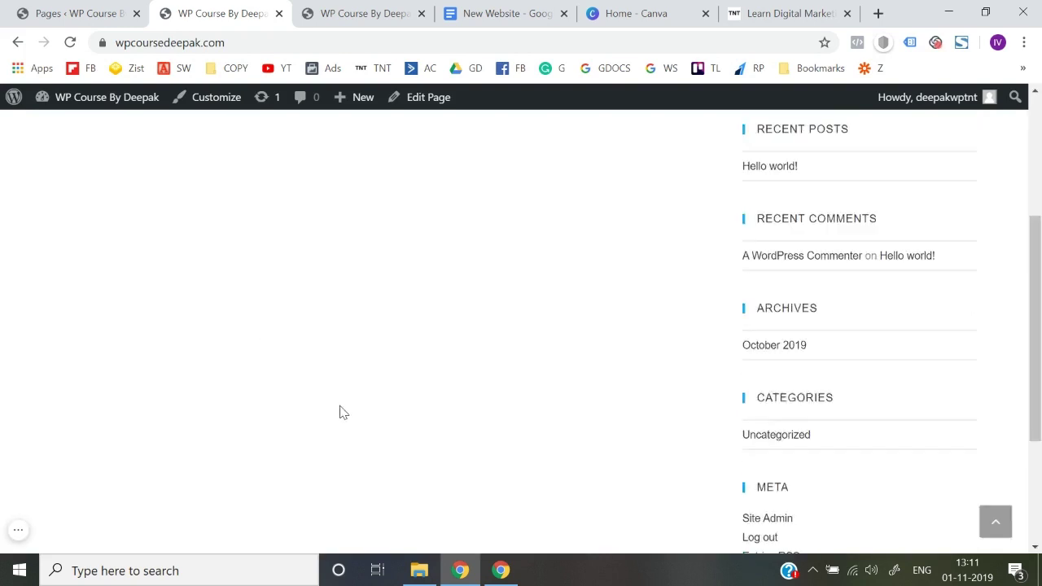
pyautogui.scroll(3, 340, 412)
pyautogui.scroll(-2, 340, 412)
pyautogui.scroll(2, 340, 411)
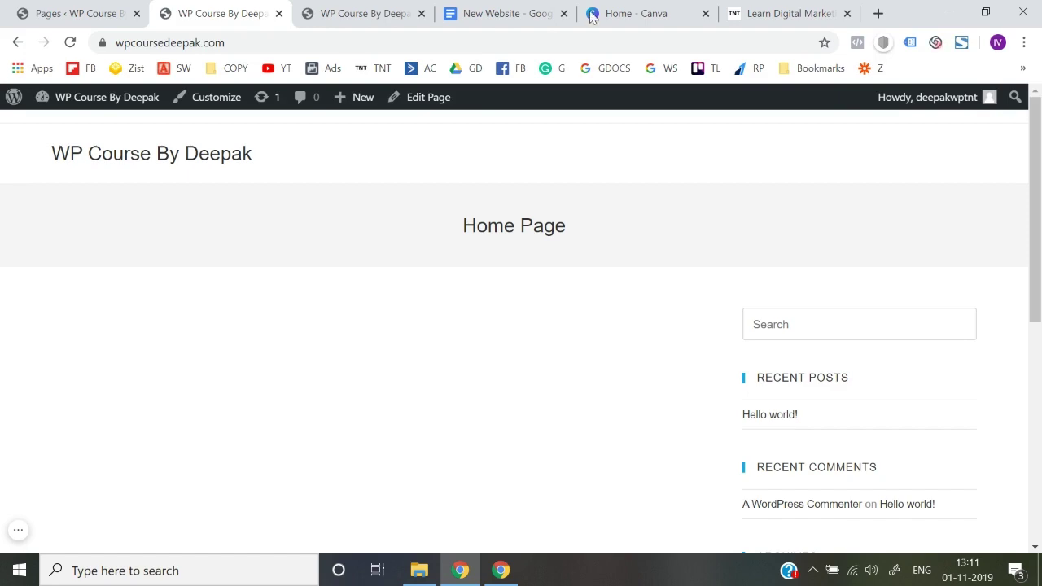
# Step: Switch to the New Website document in Google Docs and read through the prepared website copy from beginning to end
pyautogui.click(521, 12)
pyautogui.scroll(-4, 469, 376)
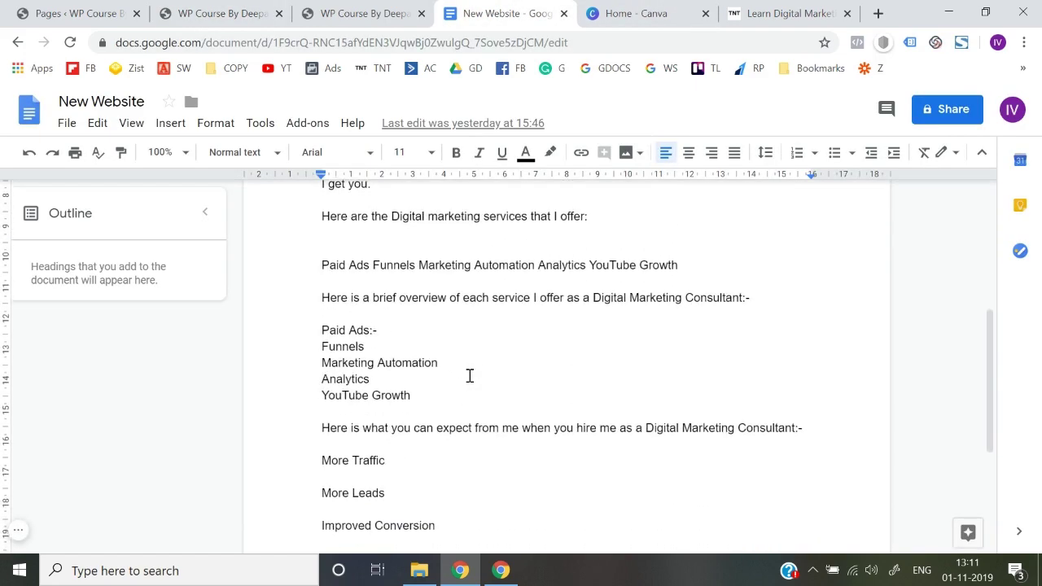
pyautogui.scroll(-3, 470, 375)
pyautogui.scroll(7, 470, 375)
pyautogui.scroll(-7, 470, 376)
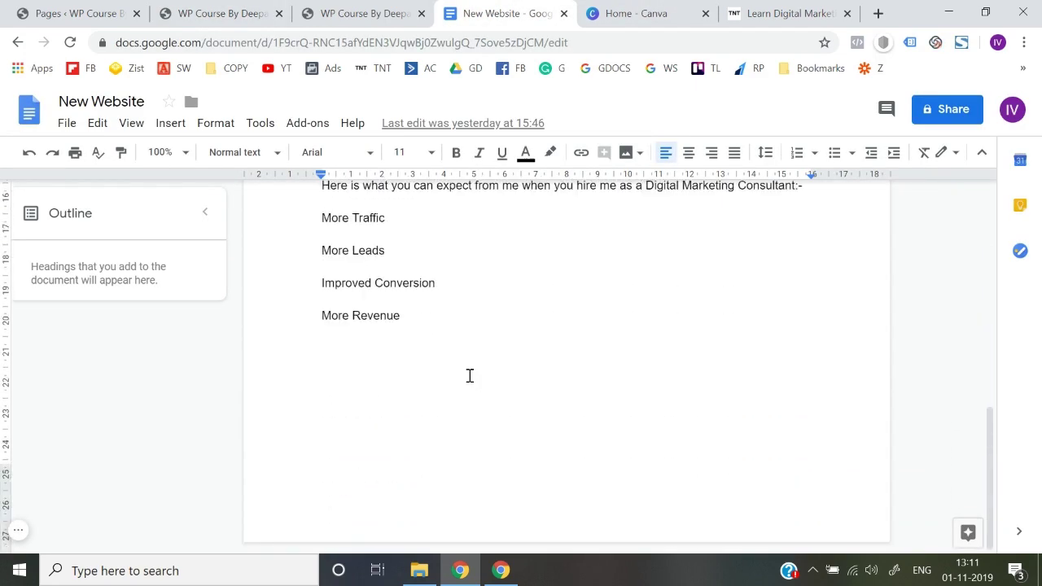
pyautogui.scroll(7, 470, 375)
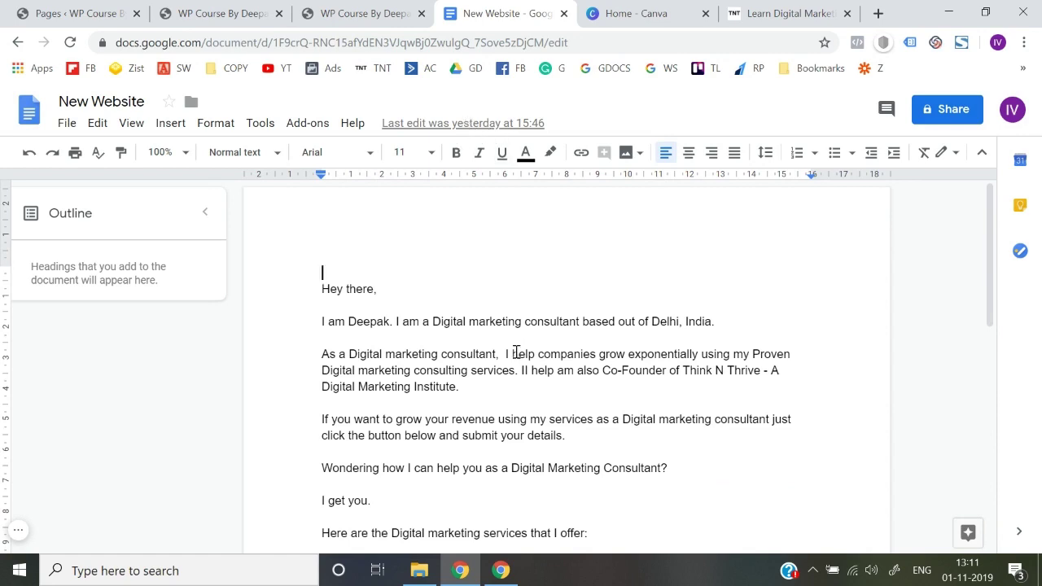
pyautogui.scroll(-7, 516, 351)
pyautogui.scroll(7, 516, 351)
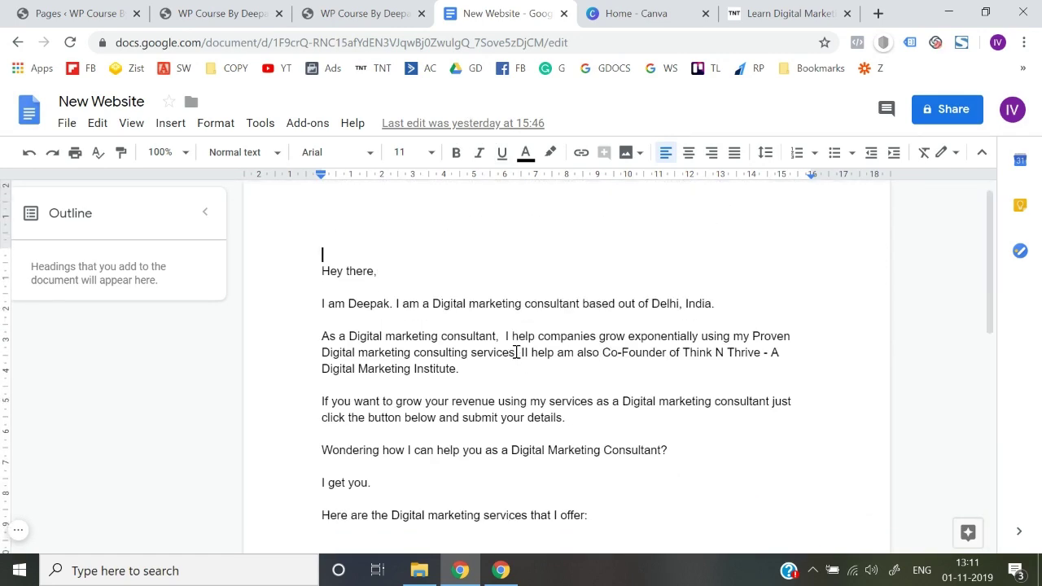
pyautogui.scroll(1, 372, 291)
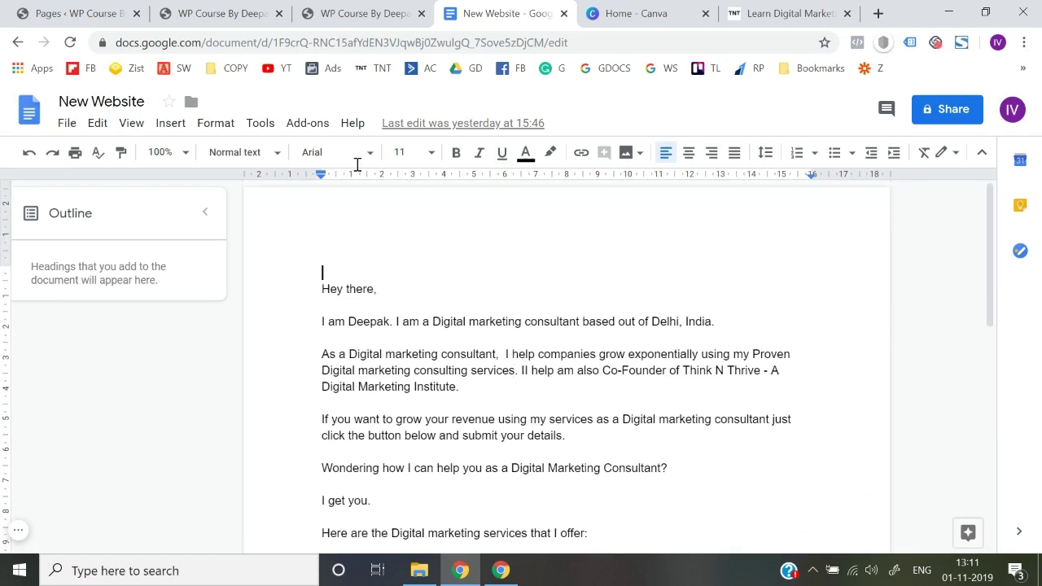
# Step: Compare the old and new front page views, then return to the WordPress dashboard and refresh the list of all pages
pyautogui.click(377, 10)
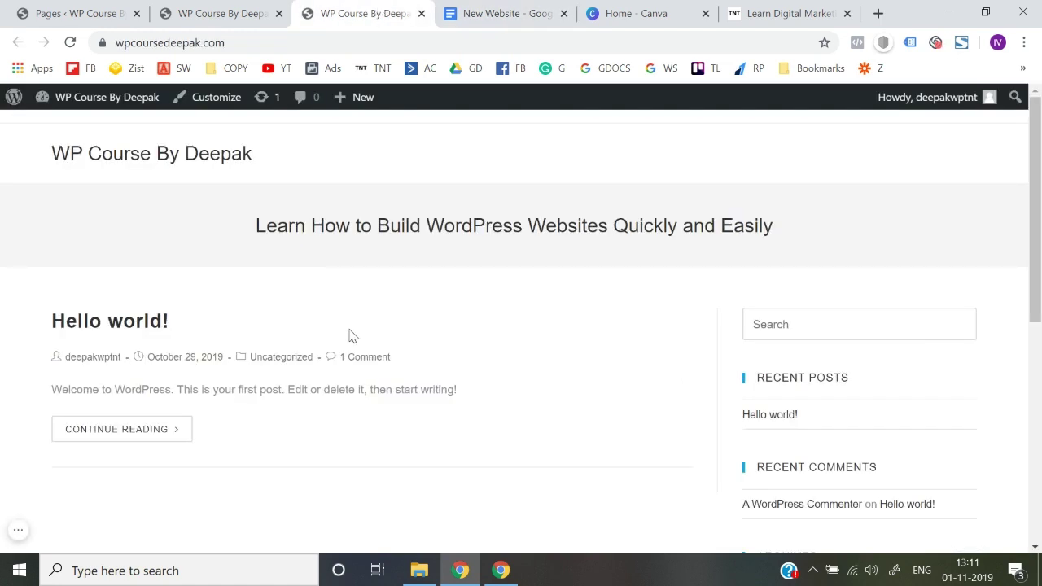
pyautogui.click(277, 10)
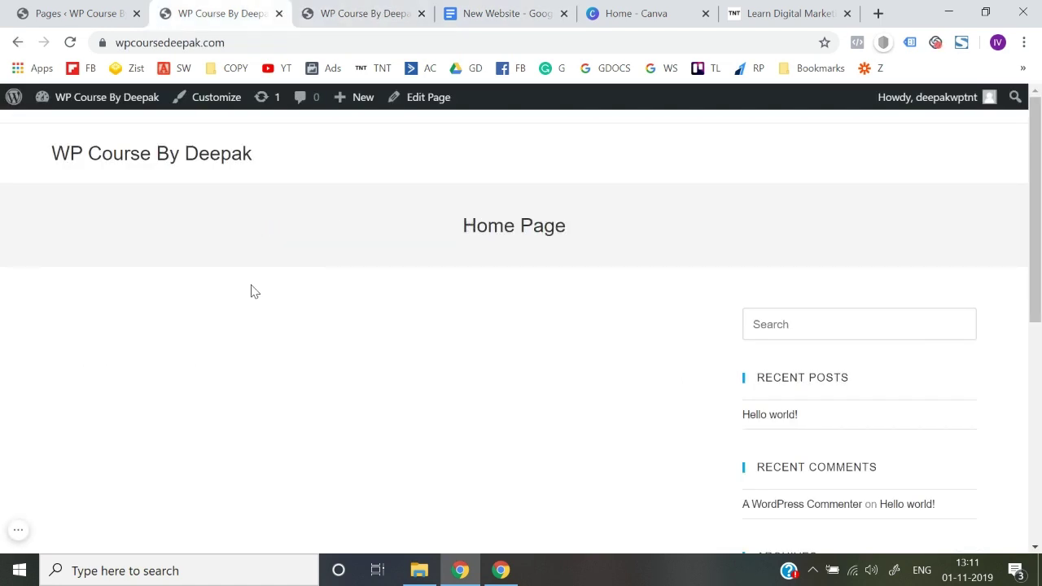
pyautogui.click(77, 13)
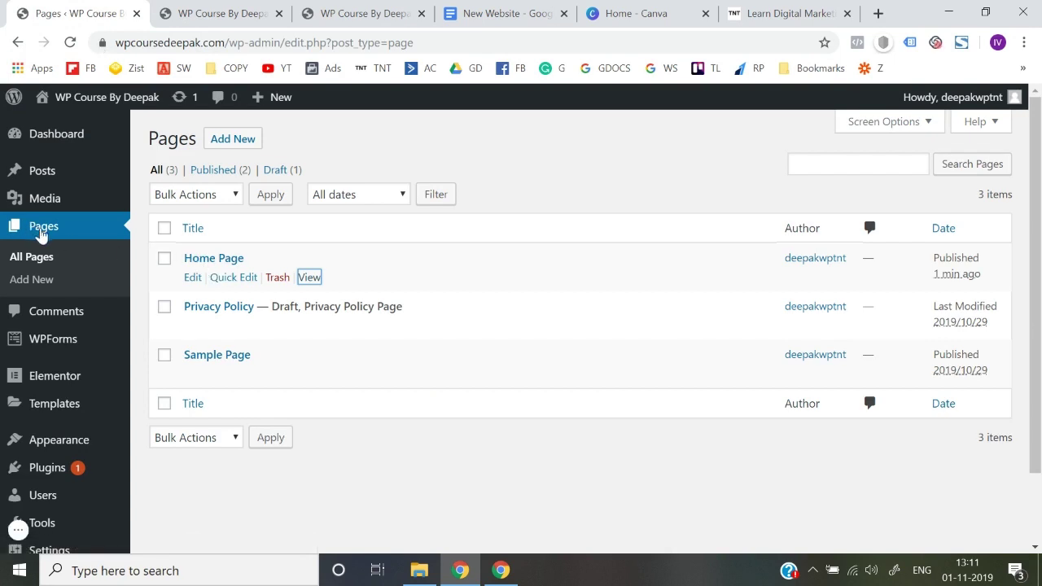
pyautogui.click(41, 261)
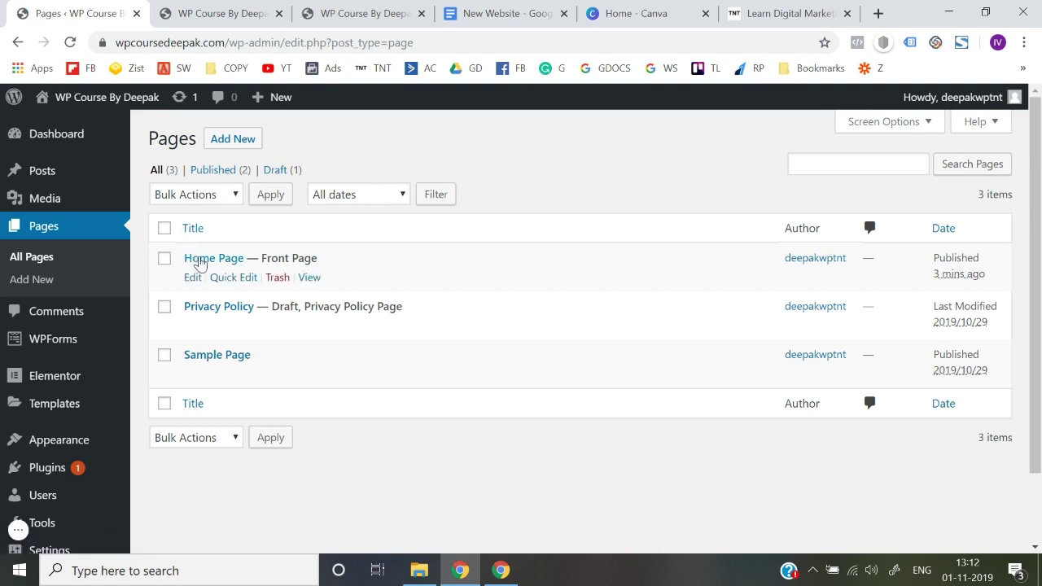
# Step: Open Home Page for editing with Elementor and look through the page canvas, sidebar and footer
pyautogui.click(192, 278)
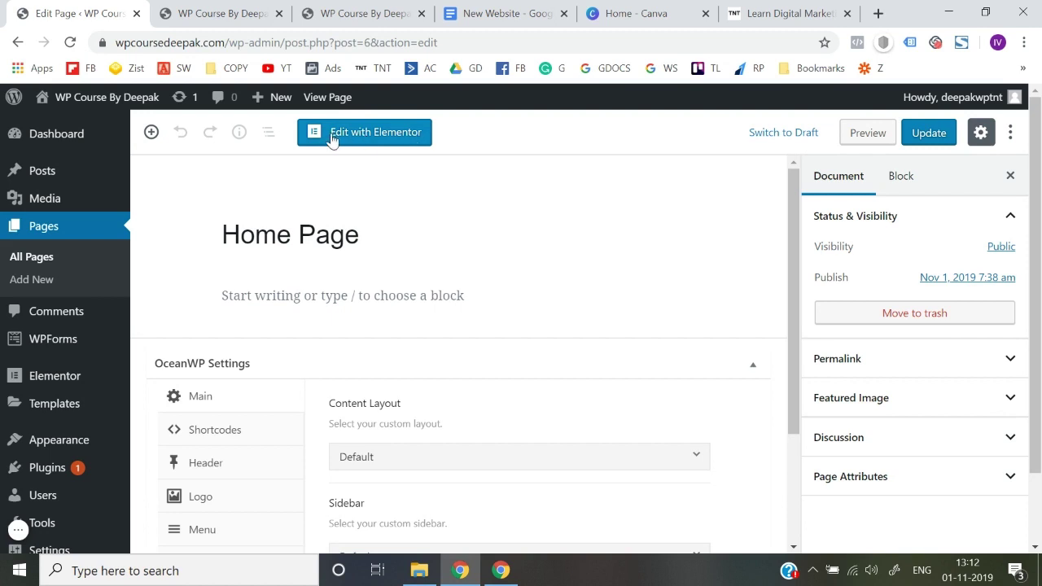
pyautogui.click(376, 138)
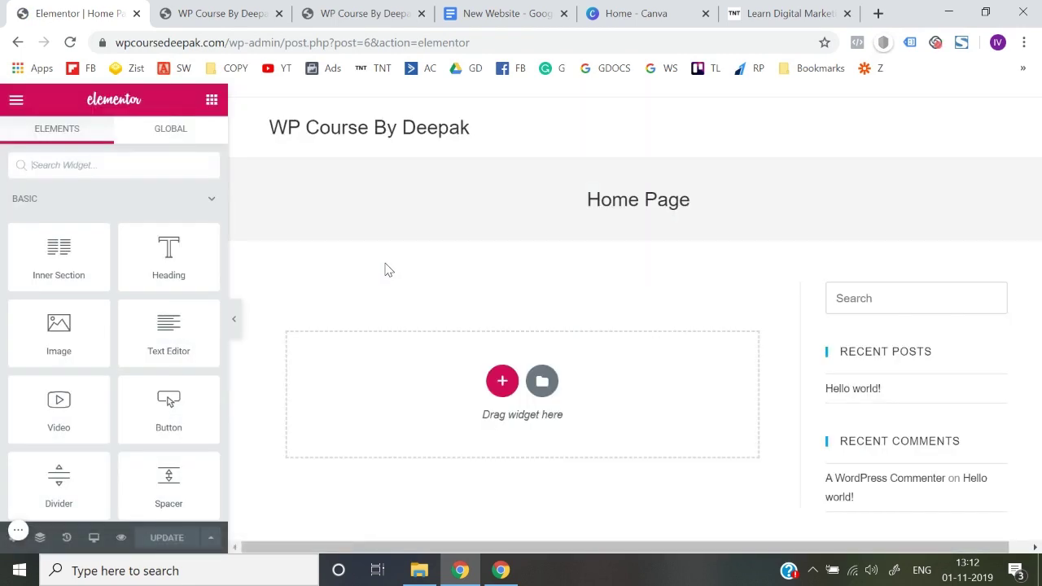
pyautogui.scroll(-2, 388, 270)
pyautogui.scroll(-4, 519, 347)
pyautogui.scroll(3, 521, 348)
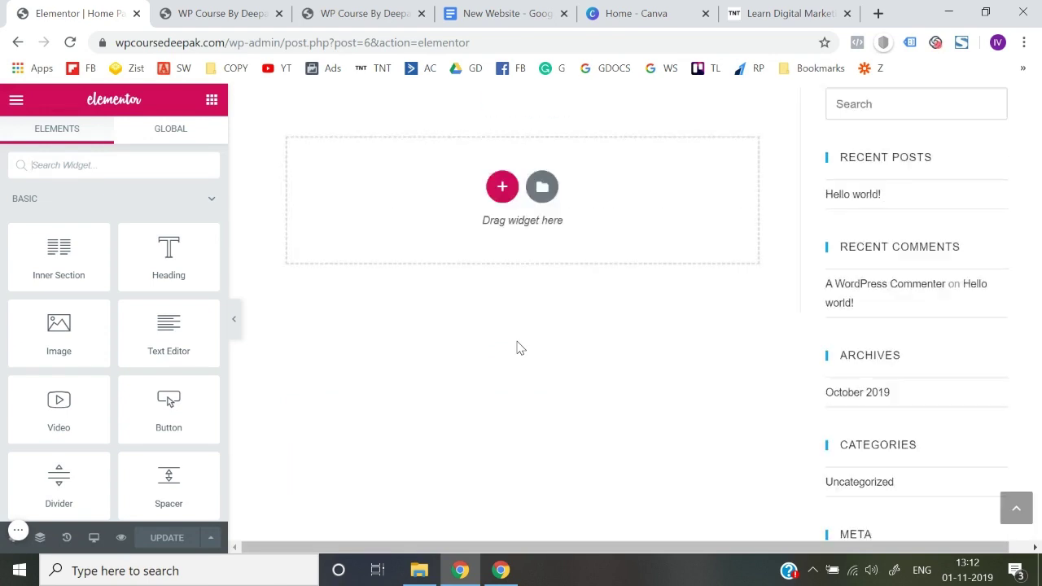
pyautogui.scroll(3, 884, 249)
pyautogui.scroll(-6, 923, 344)
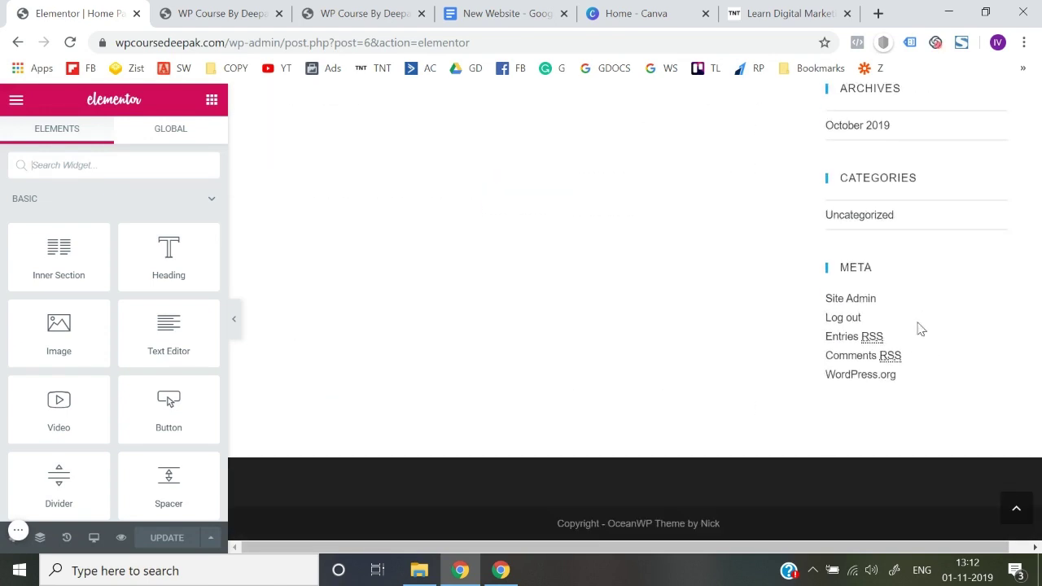
# Step: Examine the Home Page layout in Elementor, including its title banner, the sidebar widgets and the footer
pyautogui.scroll(5, 910, 187)
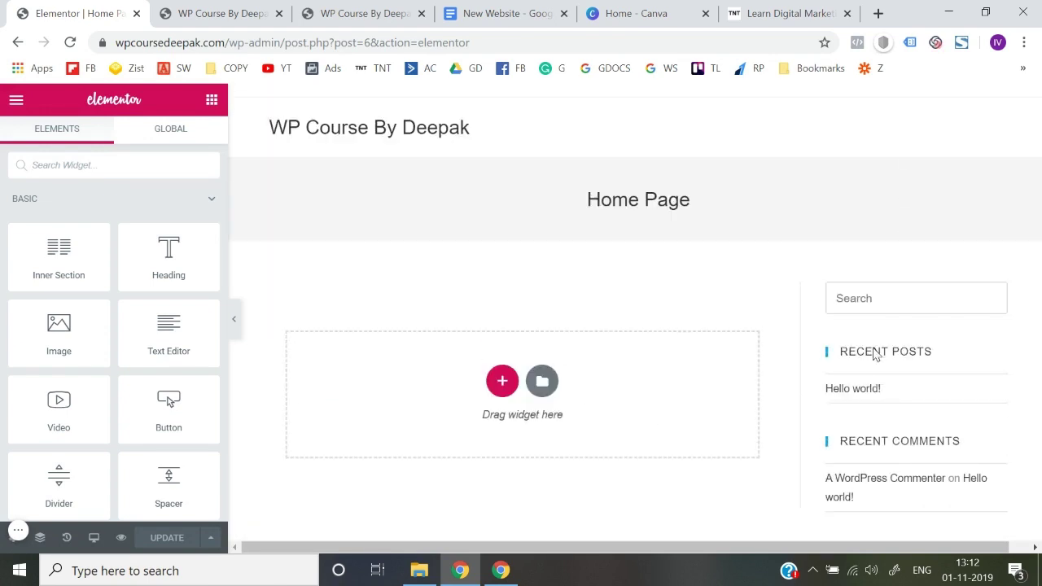
pyautogui.scroll(-6, 863, 277)
pyautogui.scroll(-1, 851, 204)
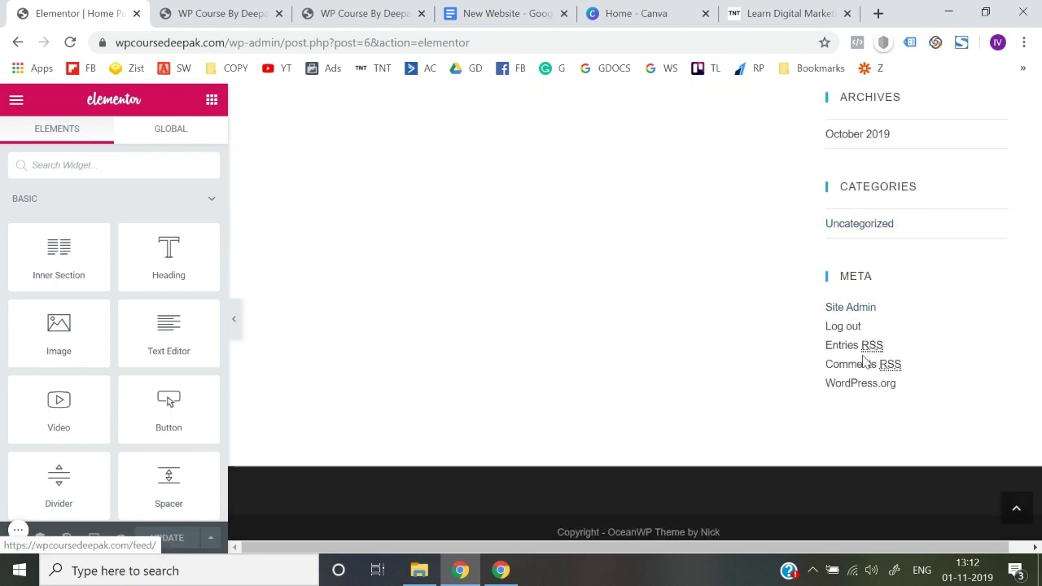
pyautogui.scroll(-1, 865, 367)
pyautogui.scroll(6, 927, 303)
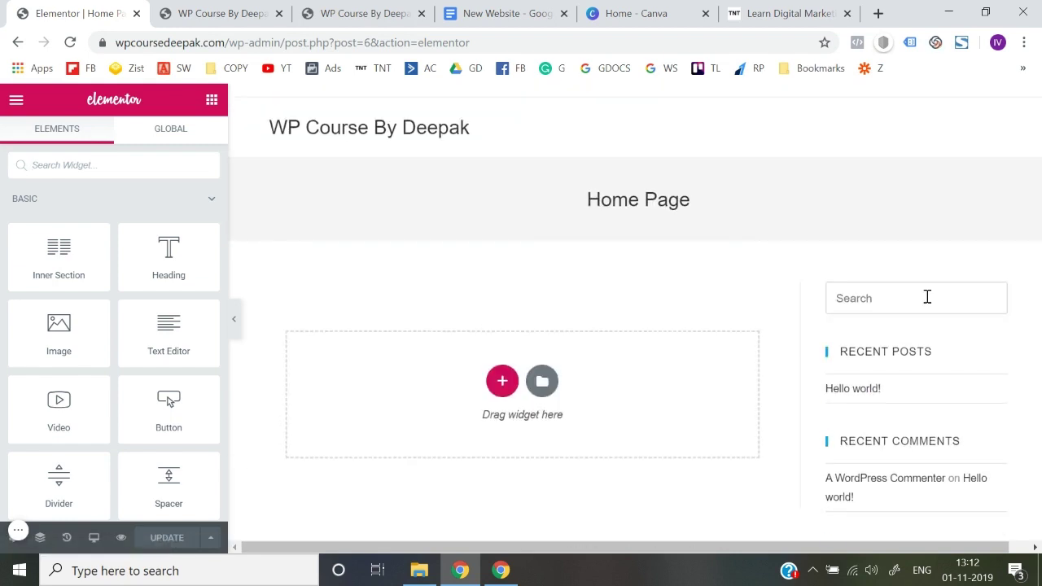
pyautogui.scroll(-3, 926, 396)
pyautogui.scroll(3, 925, 396)
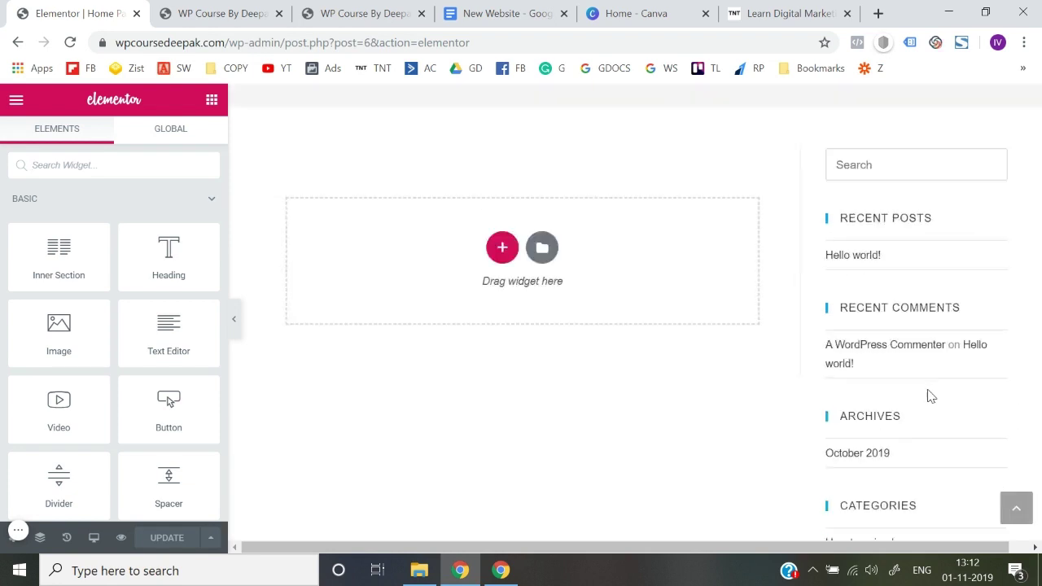
pyautogui.moveTo(247, 161); pyautogui.dragTo(726, 214)
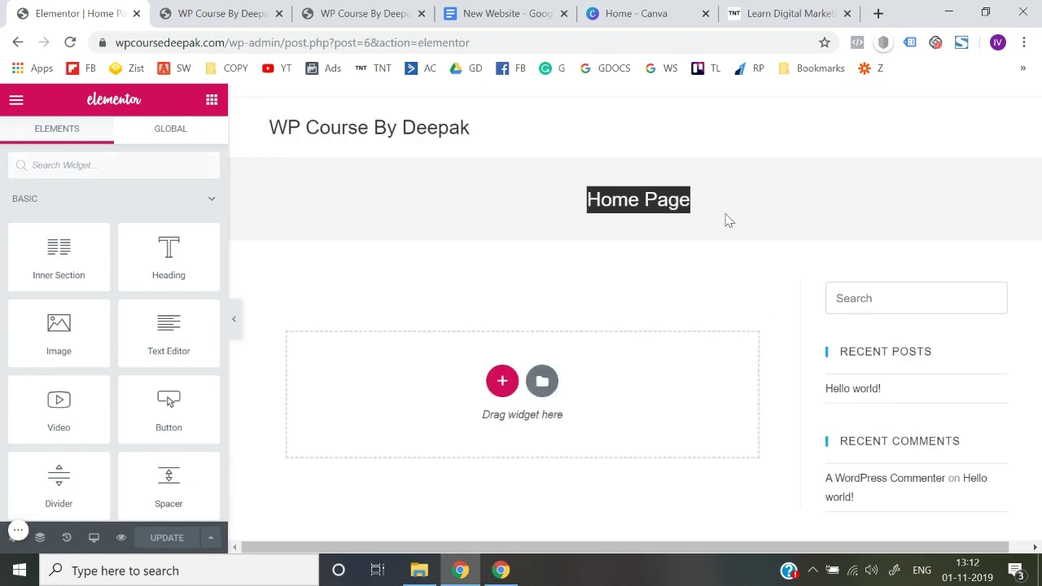
pyautogui.click(739, 210)
pyautogui.scroll(-3, 741, 215)
pyautogui.scroll(3, 740, 216)
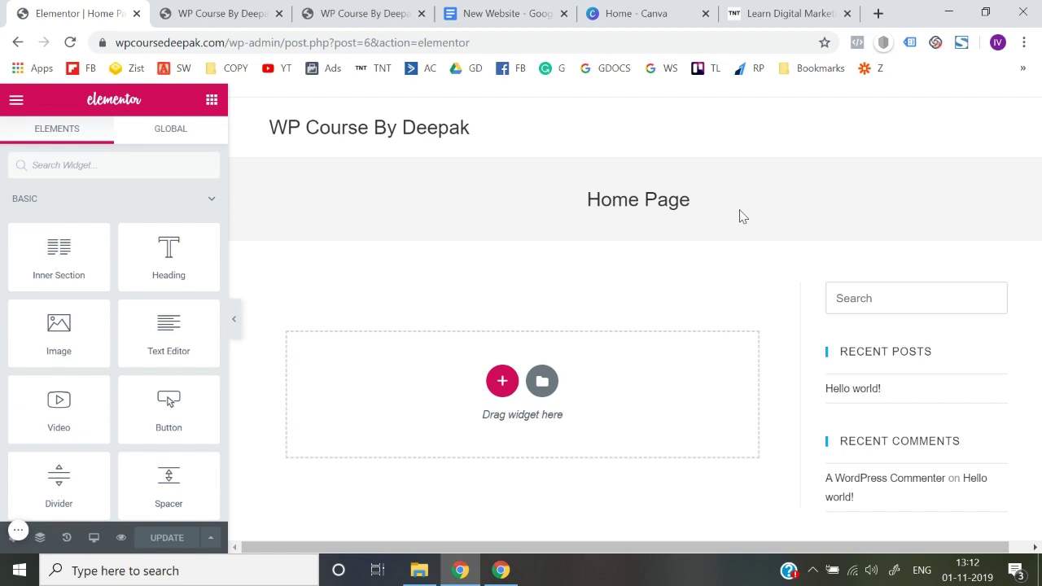
# Step: Exit Elementor to the Home Page's WordPress editor and set the OceanWP content layout to 100% Full Width
pyautogui.click(16, 99)
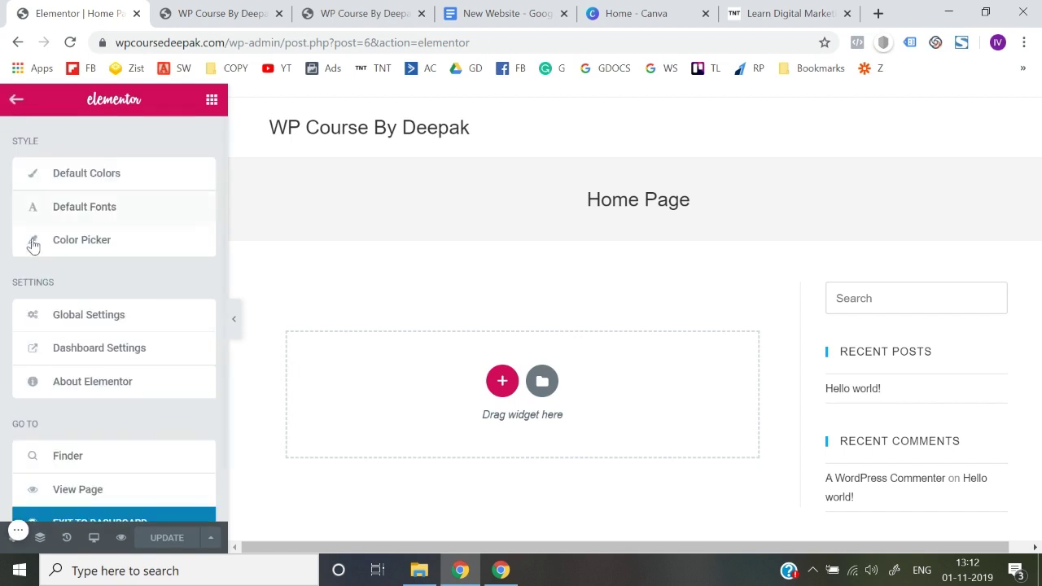
pyautogui.scroll(-2, 36, 293)
pyautogui.click(84, 466)
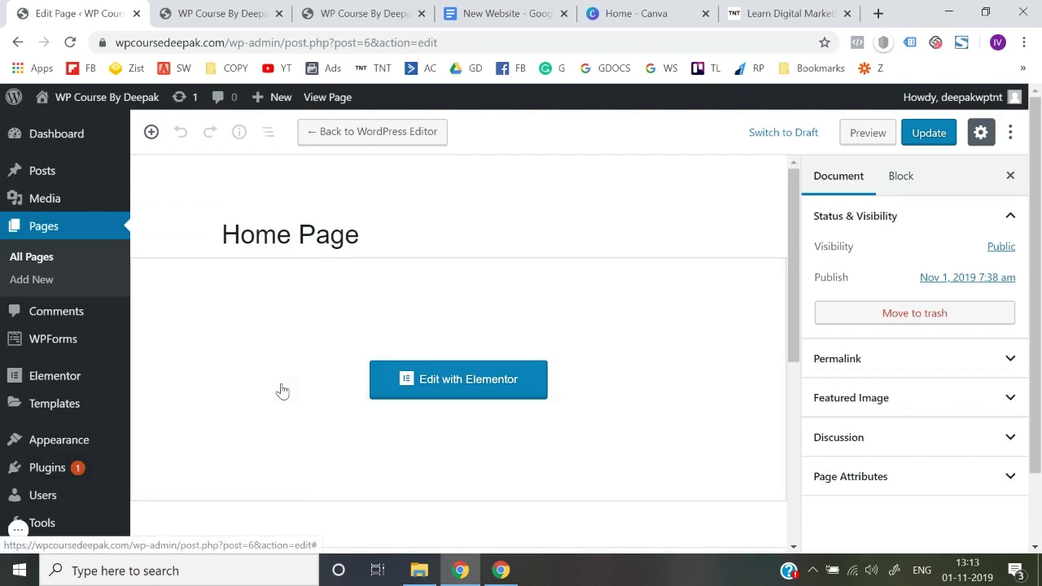
pyautogui.scroll(-4, 283, 391)
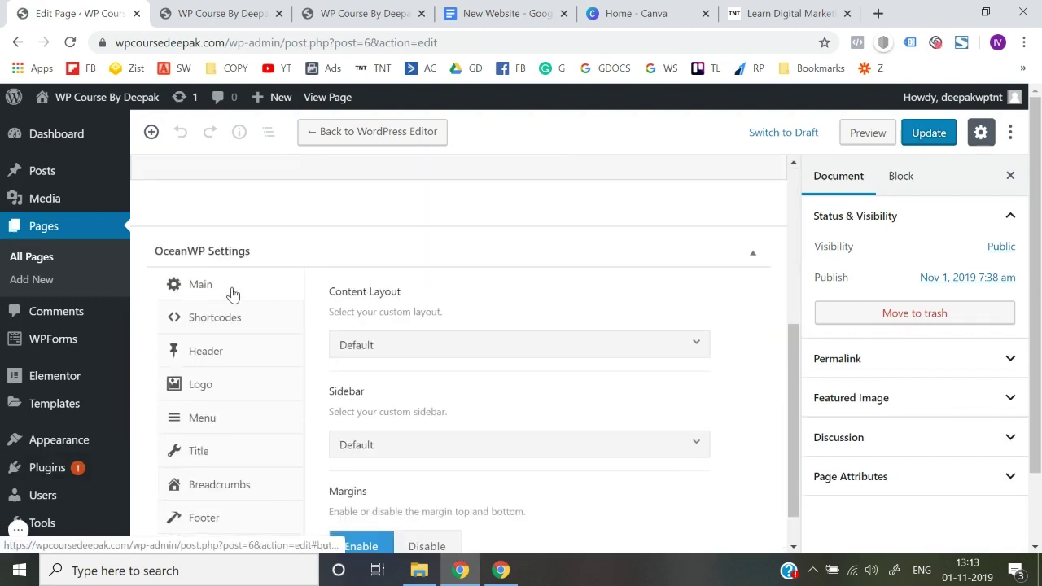
pyautogui.click(379, 353)
pyautogui.click(400, 506)
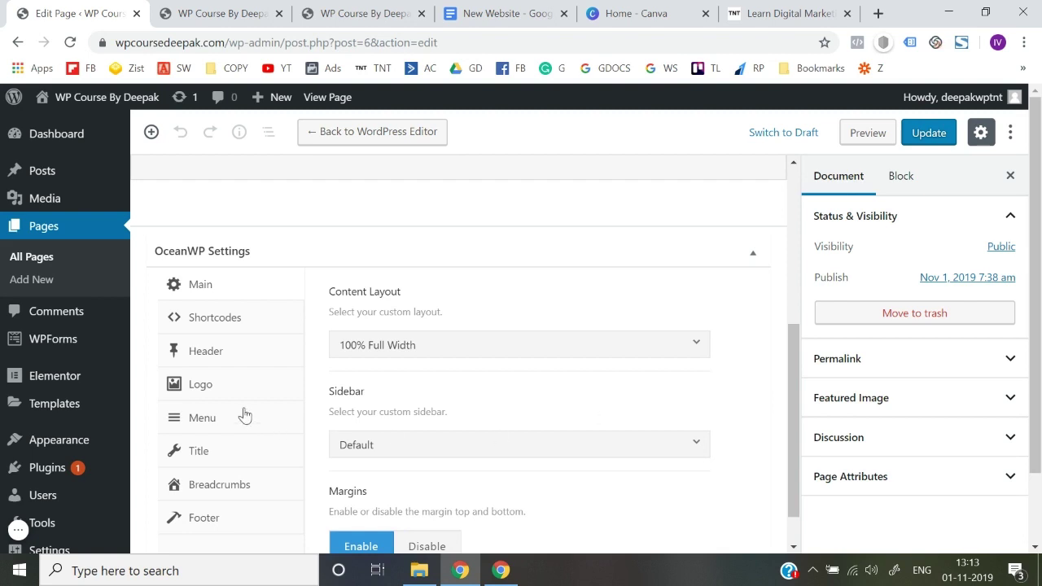
# Step: Disable the page title and the breadcrumbs in the OceanWP settings of Home Page
pyautogui.scroll(-1, 216, 407)
pyautogui.click(200, 404)
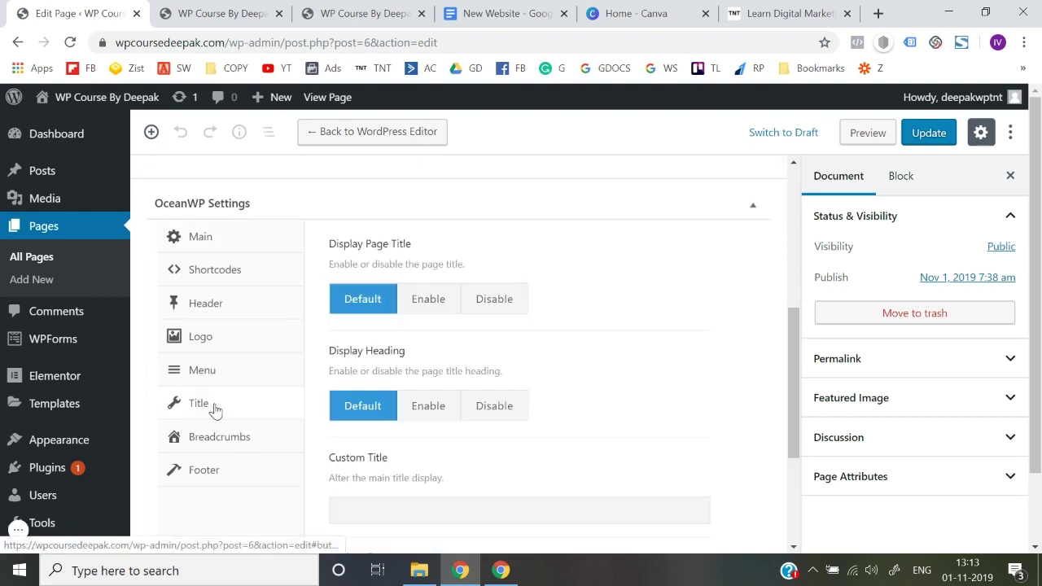
pyautogui.click(511, 310)
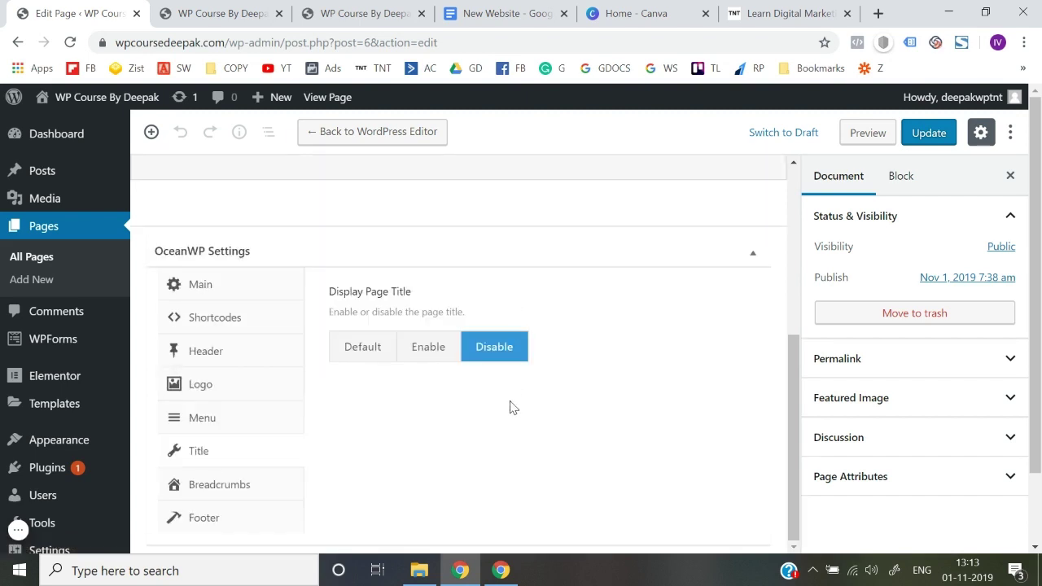
pyautogui.click(212, 497)
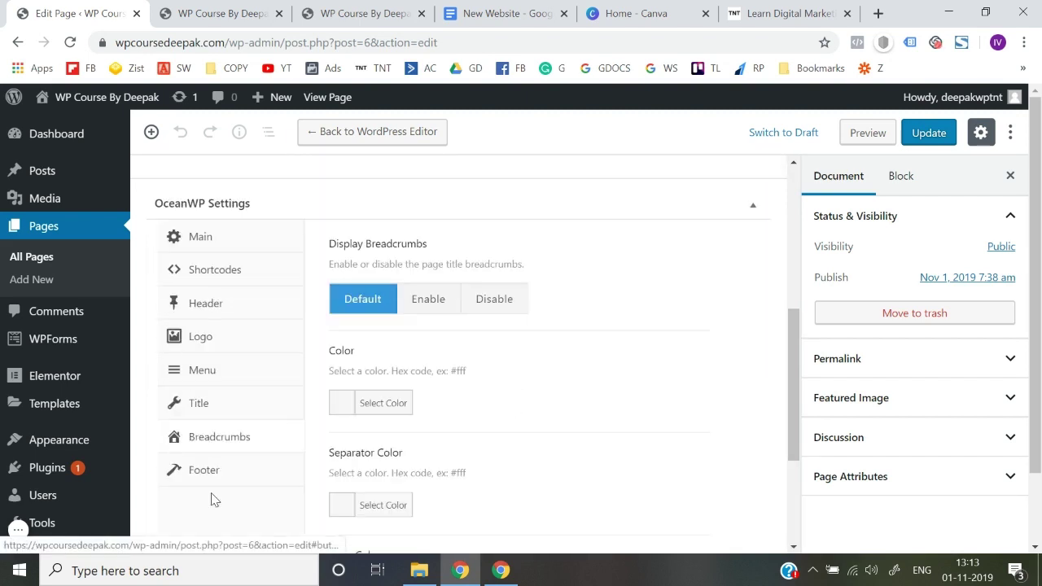
pyautogui.click(501, 308)
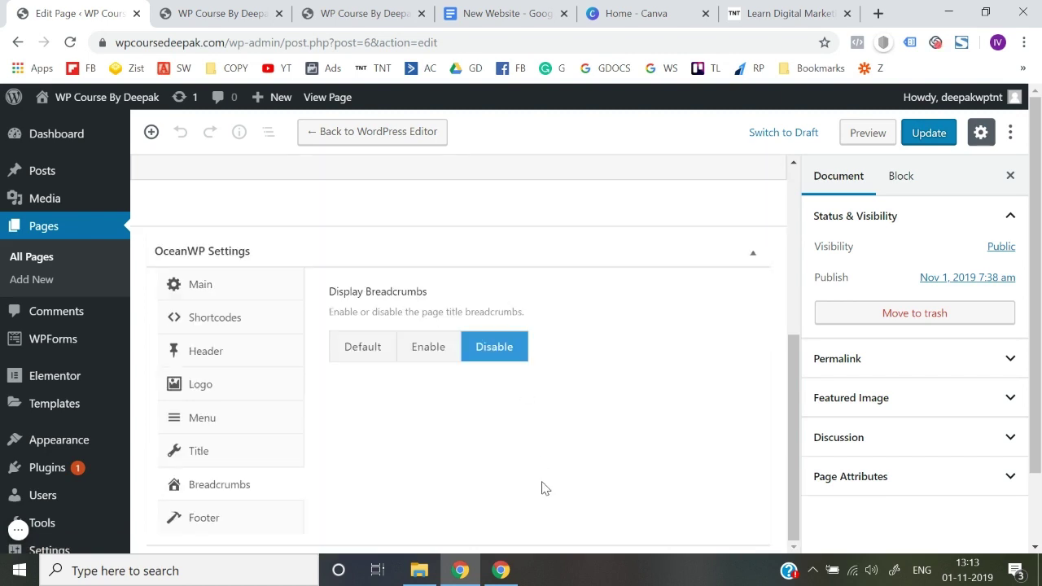
# Step: Disable the footer widgets area in the OceanWP settings and update Home Page
pyautogui.click(245, 531)
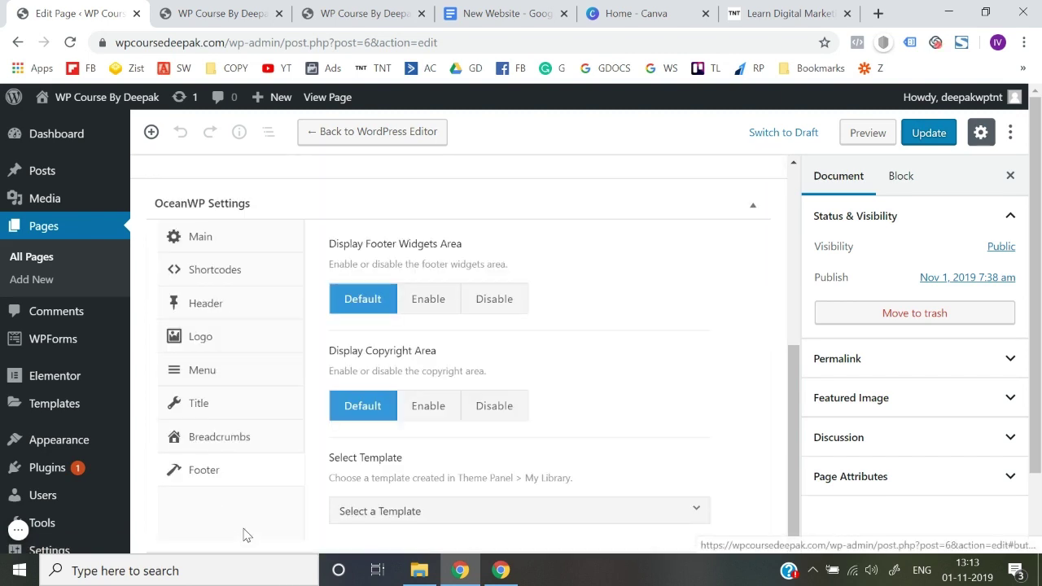
pyautogui.click(504, 306)
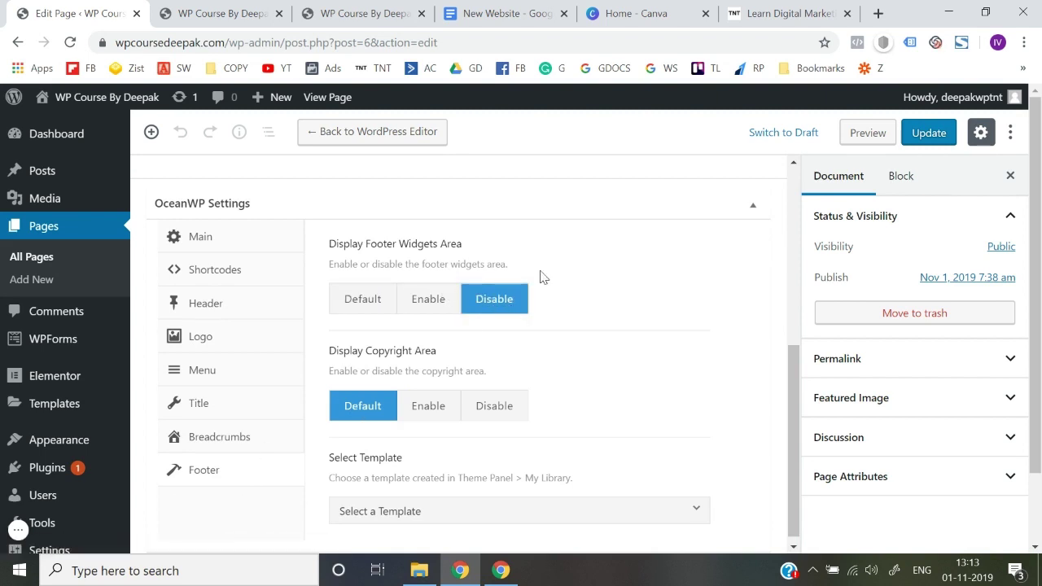
pyautogui.click(928, 133)
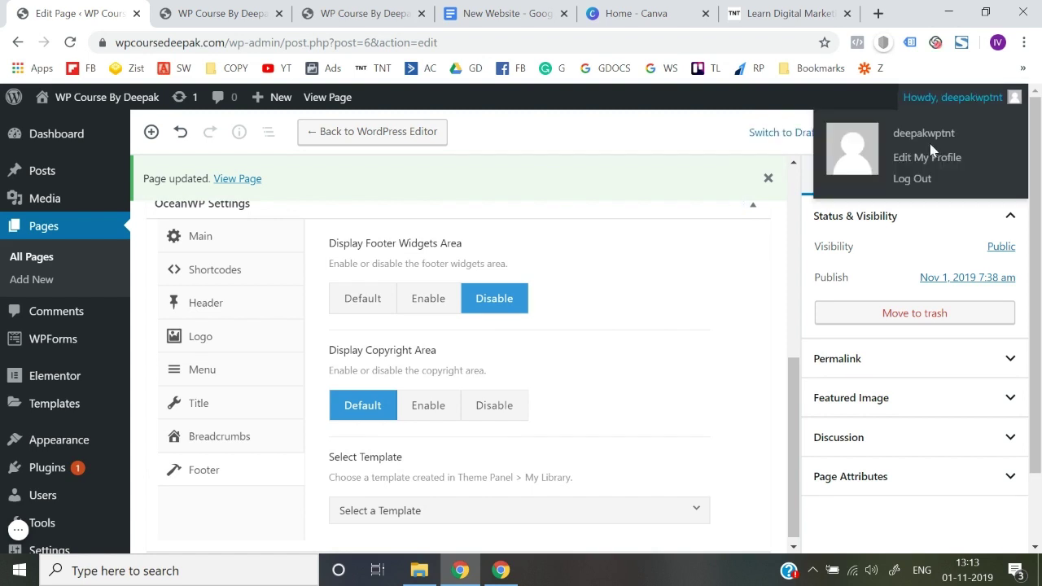
pyautogui.click(926, 138)
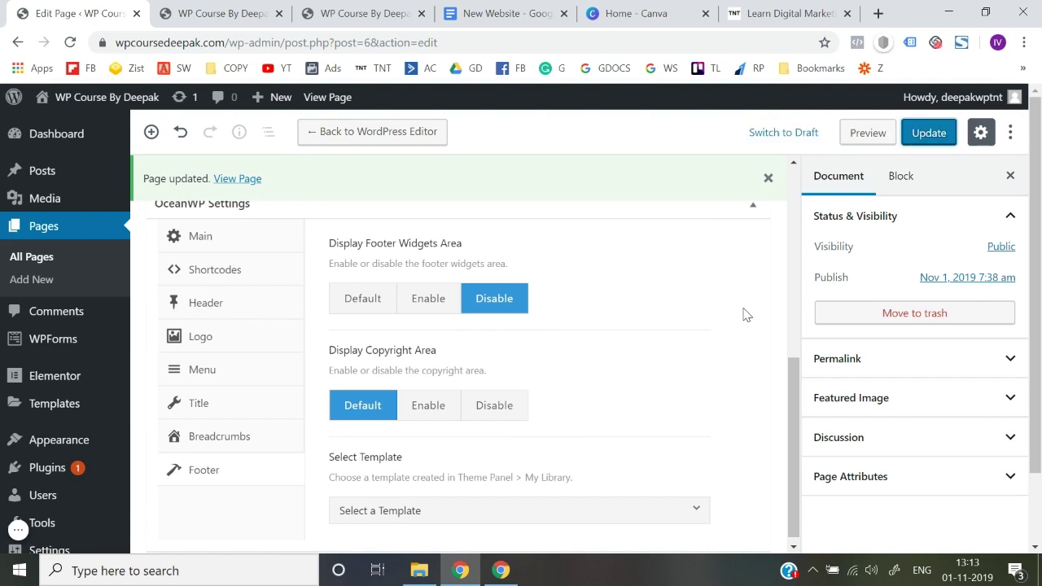
# Step: Reload wpcoursedeepak.com to check the front page, and reopen Home Page for editing with Elementor
pyautogui.click(213, 11)
pyautogui.click(255, 40)
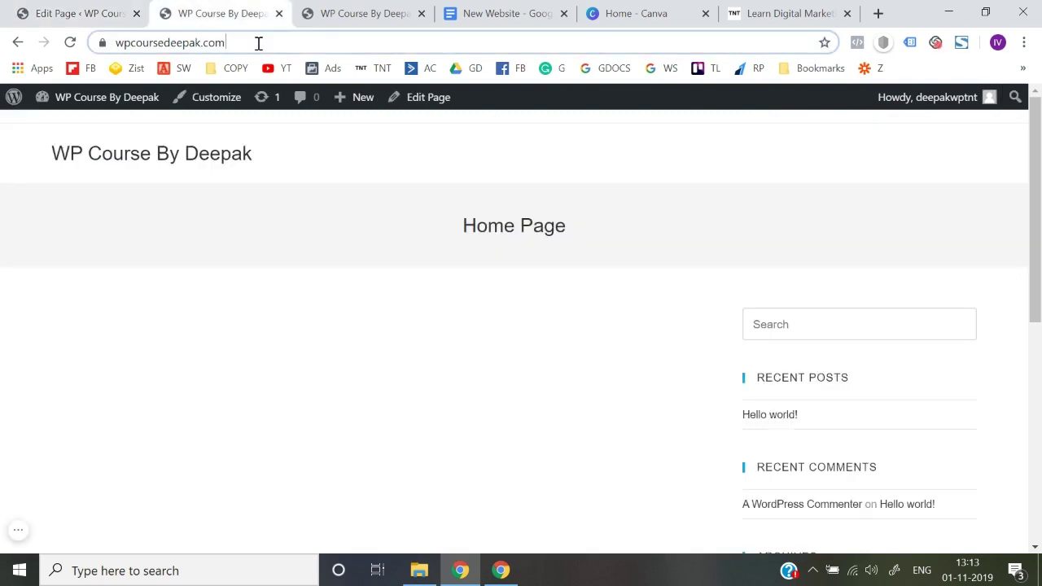
pyautogui.press('Return')
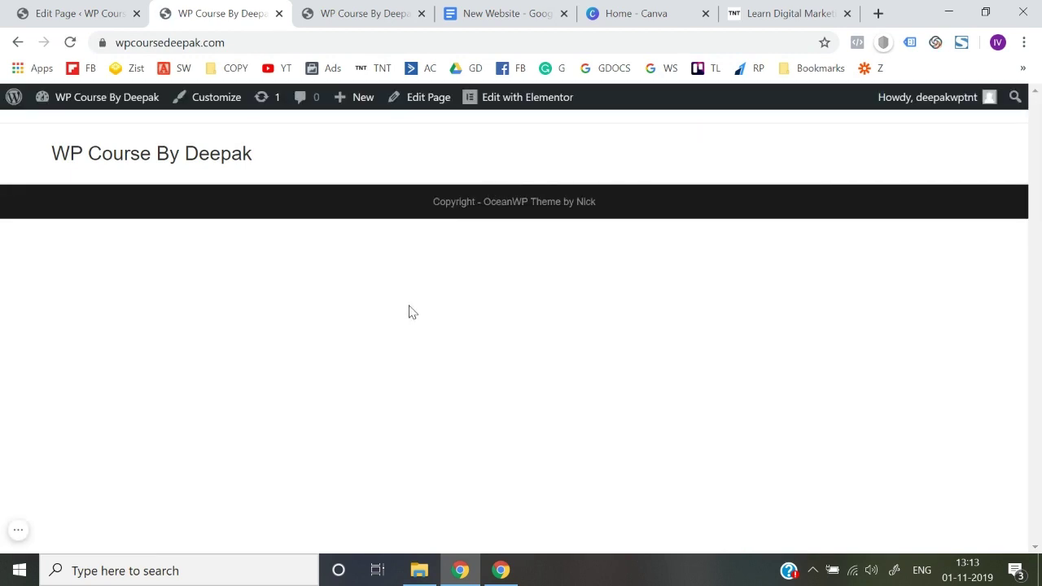
pyautogui.click(128, 10)
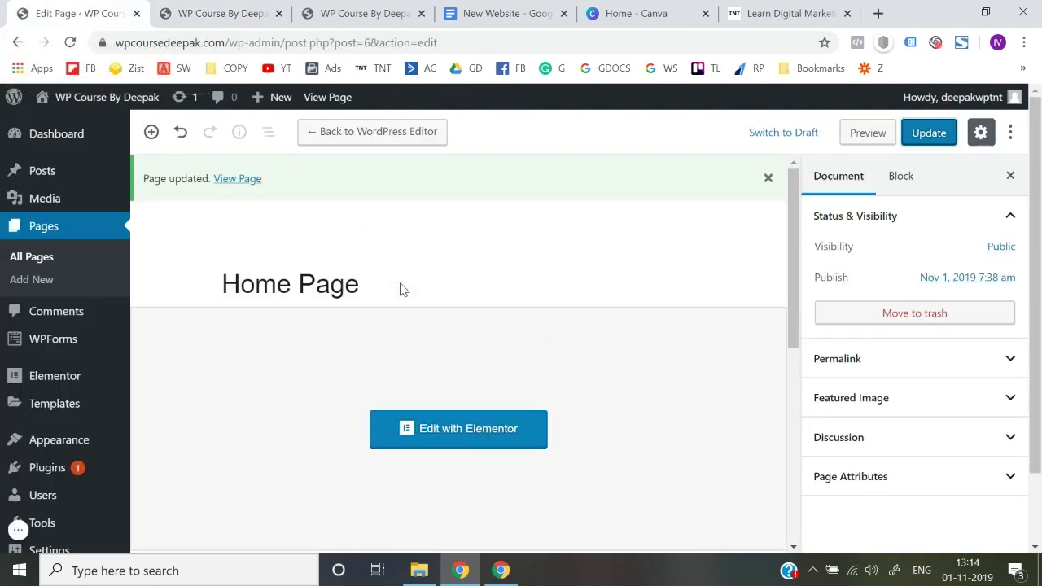
pyautogui.click(438, 435)
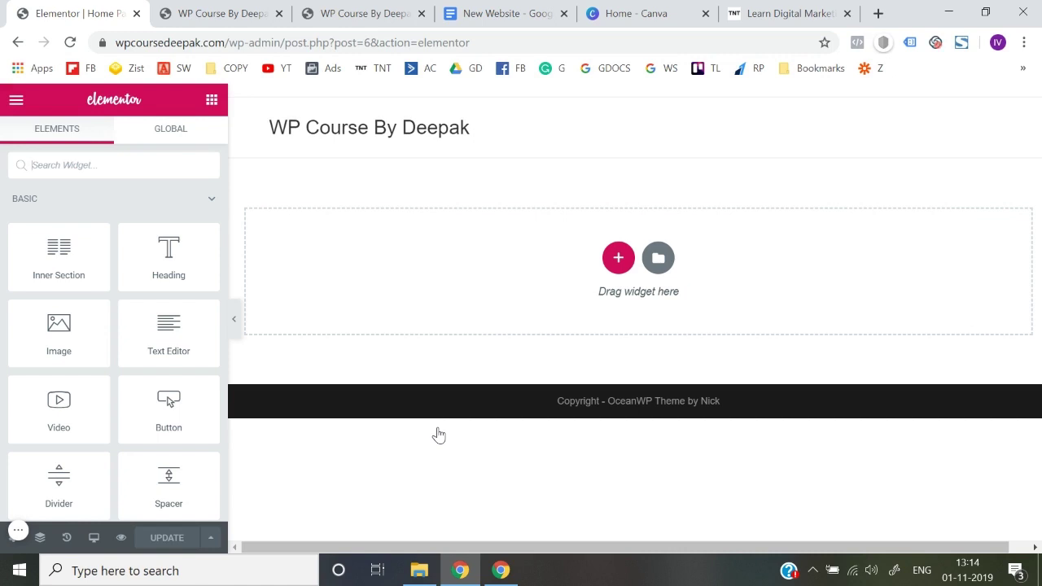
# Step: Switch to the thinknthrive.in site and examine the background and headline of its opening section
pyautogui.click(687, 13)
pyautogui.click(785, 13)
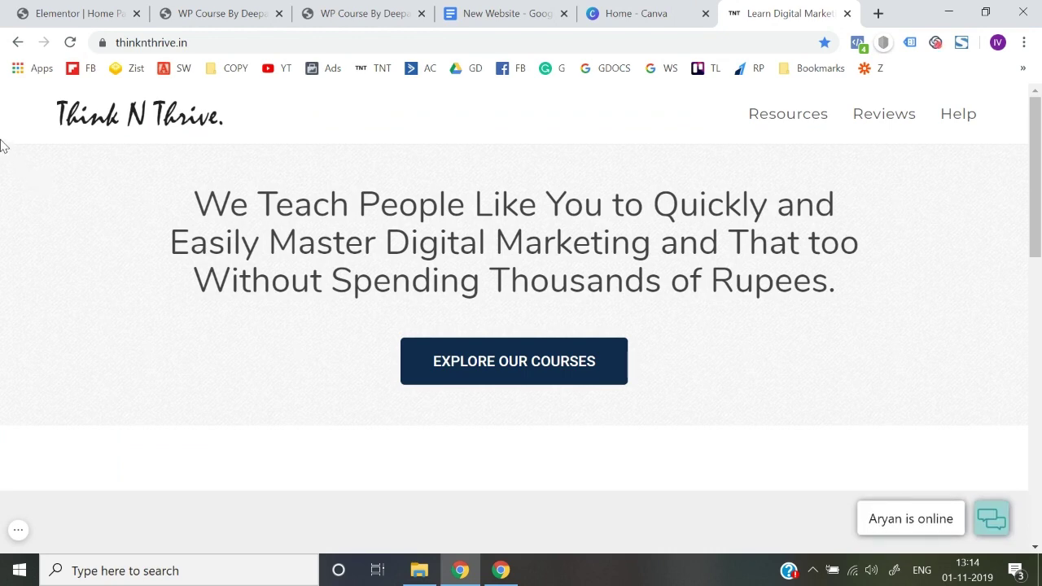
pyautogui.moveTo(0, 142); pyautogui.dragTo(325, 368)
pyautogui.click(327, 370)
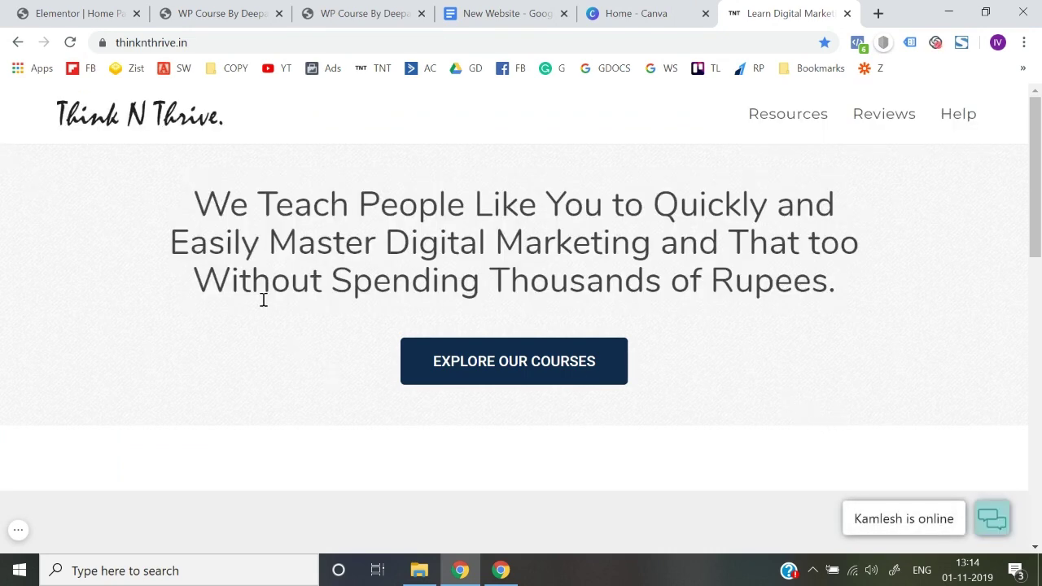
pyautogui.moveTo(195, 202); pyautogui.dragTo(887, 303)
pyautogui.click(886, 302)
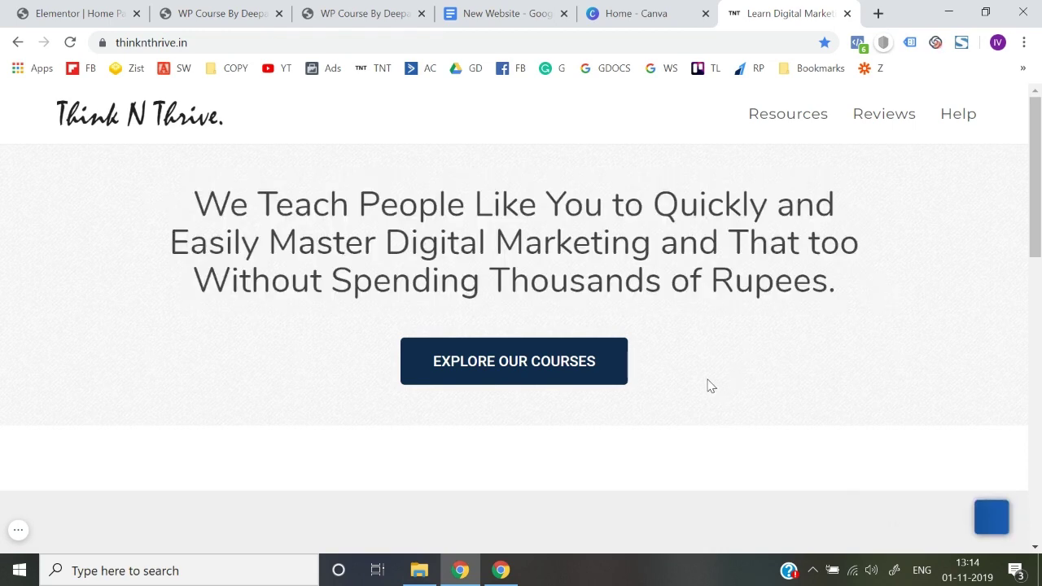
# Step: Look through the courses, reviews and footer sections of thinknthrive.in, and return to its headline and Explore Our Courses button
pyautogui.scroll(-1, 709, 384)
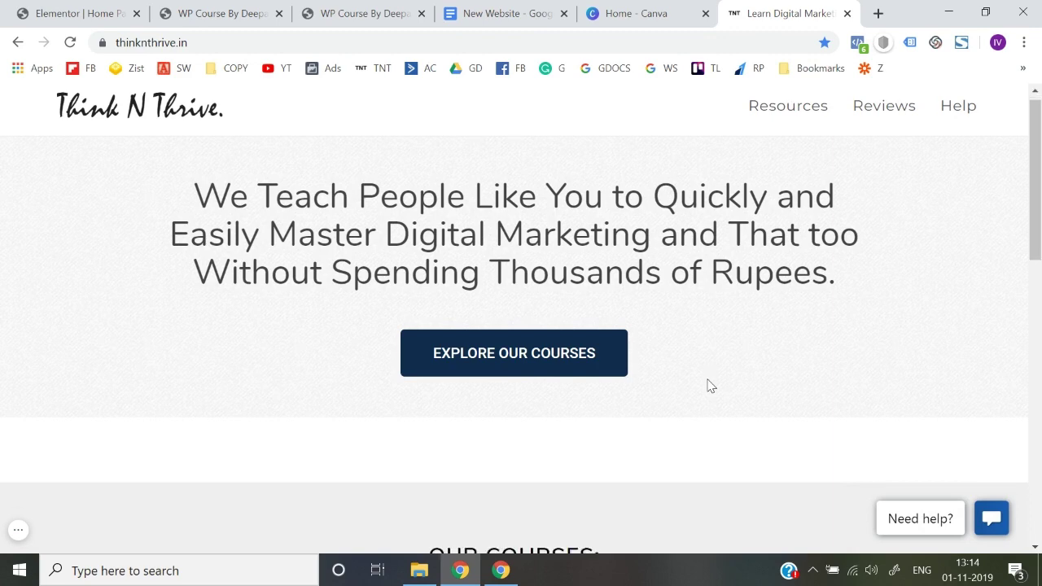
pyautogui.scroll(-3, 616, 424)
pyautogui.scroll(-1, 616, 423)
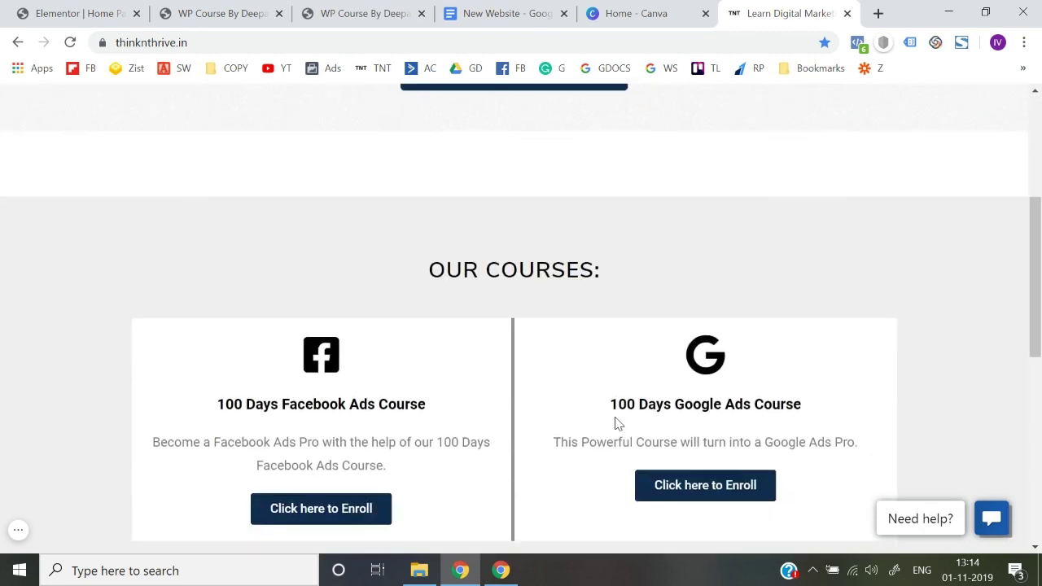
pyautogui.scroll(-7, 551, 402)
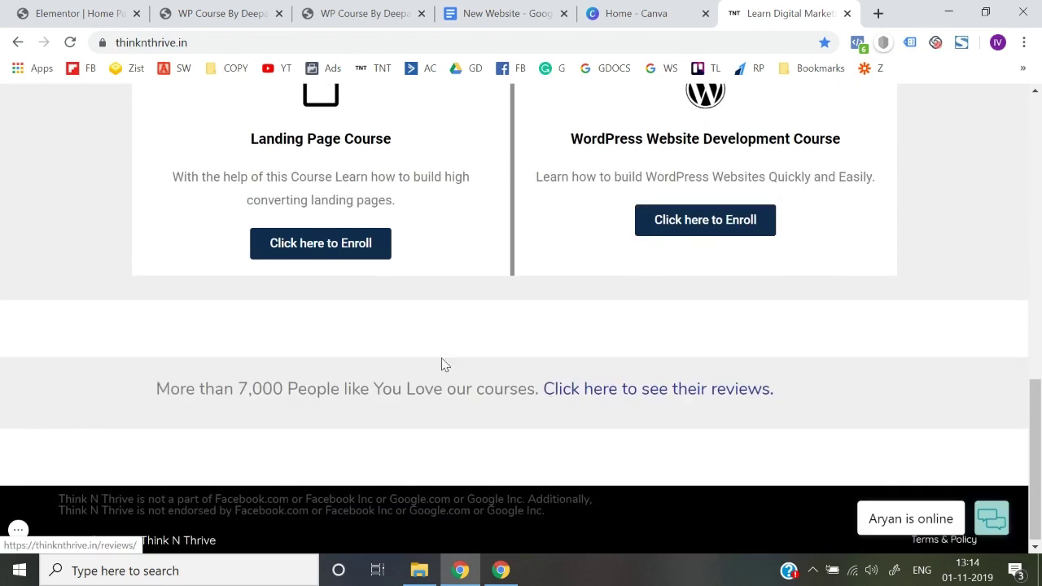
pyautogui.scroll(10, 465, 411)
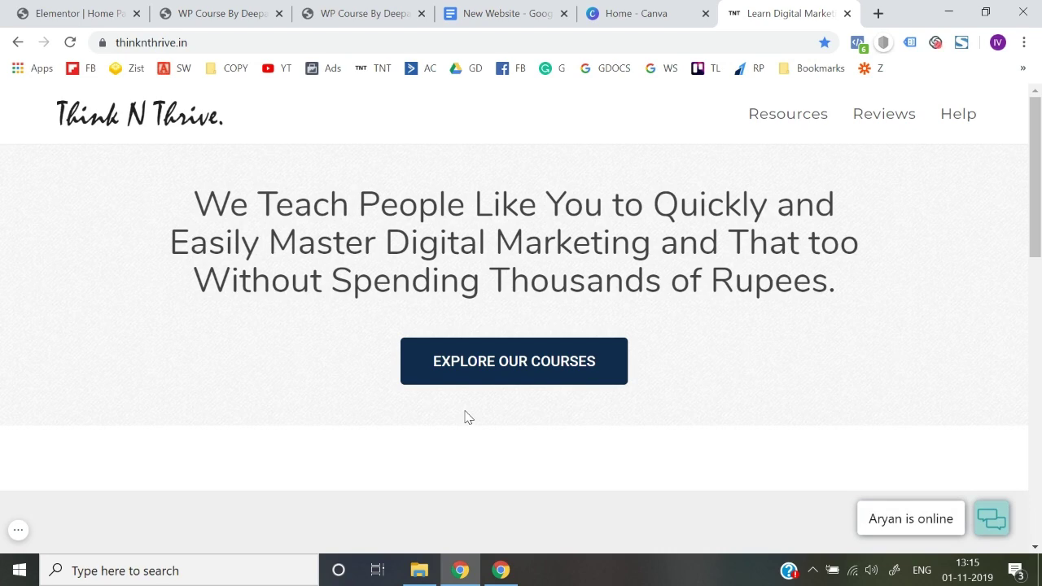
pyautogui.moveTo(4, 159); pyautogui.dragTo(804, 378)
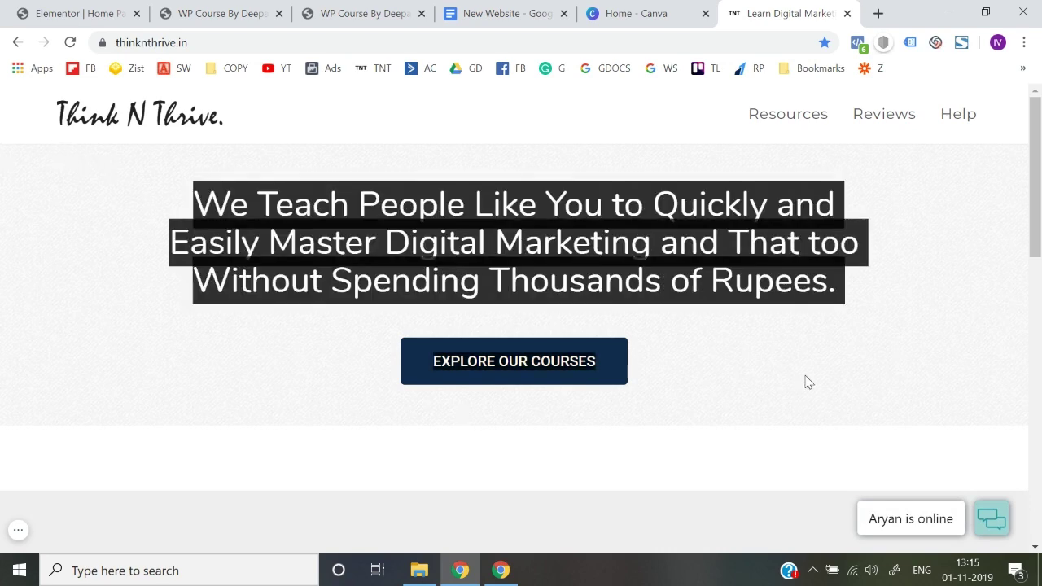
pyautogui.click(946, 386)
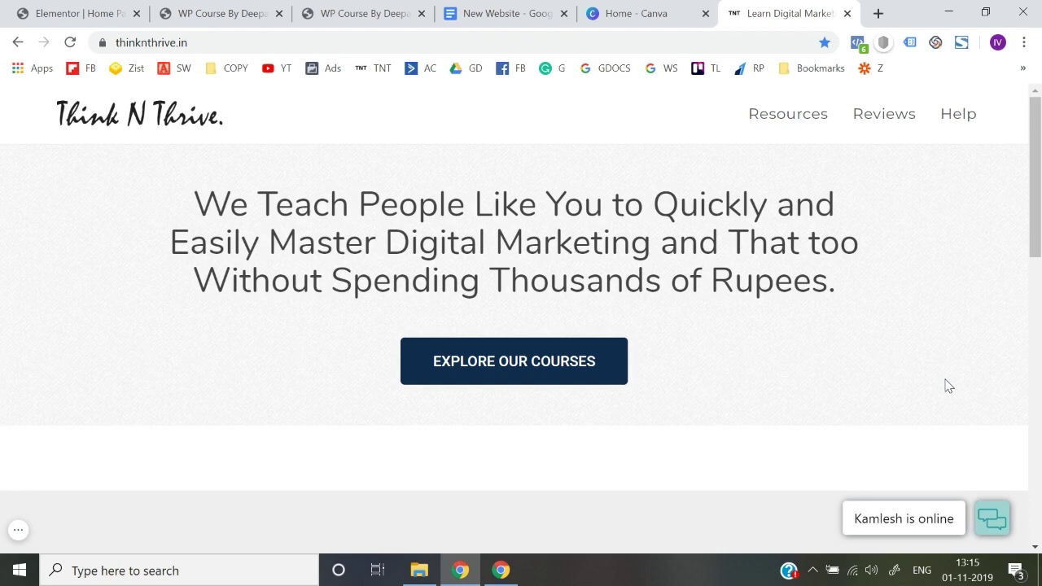
# Step: Review the old and new front page views and the Elementor canvas, and open the New Website document in Google Docs
pyautogui.click(319, 9)
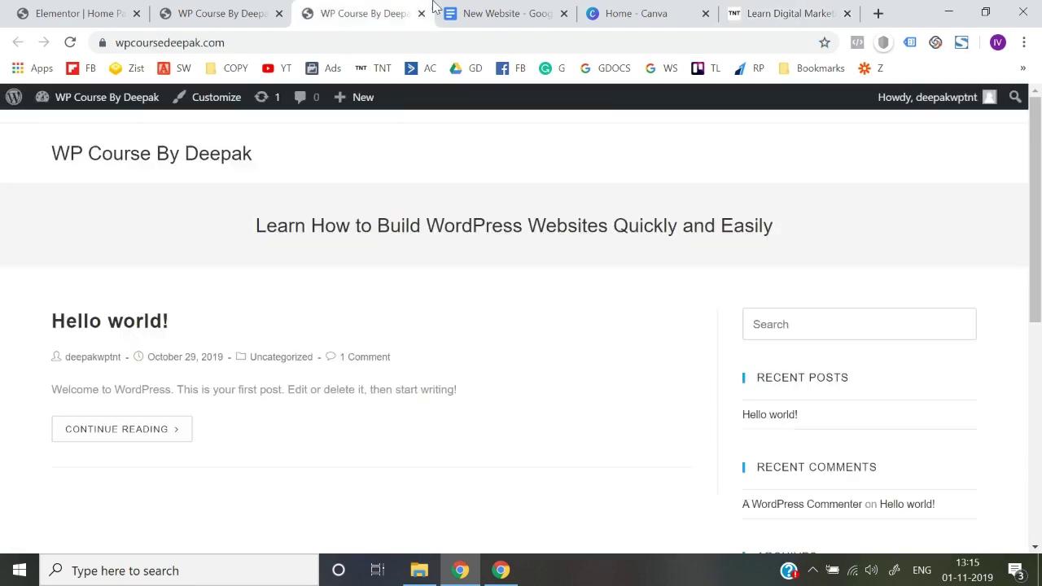
pyautogui.click(219, 11)
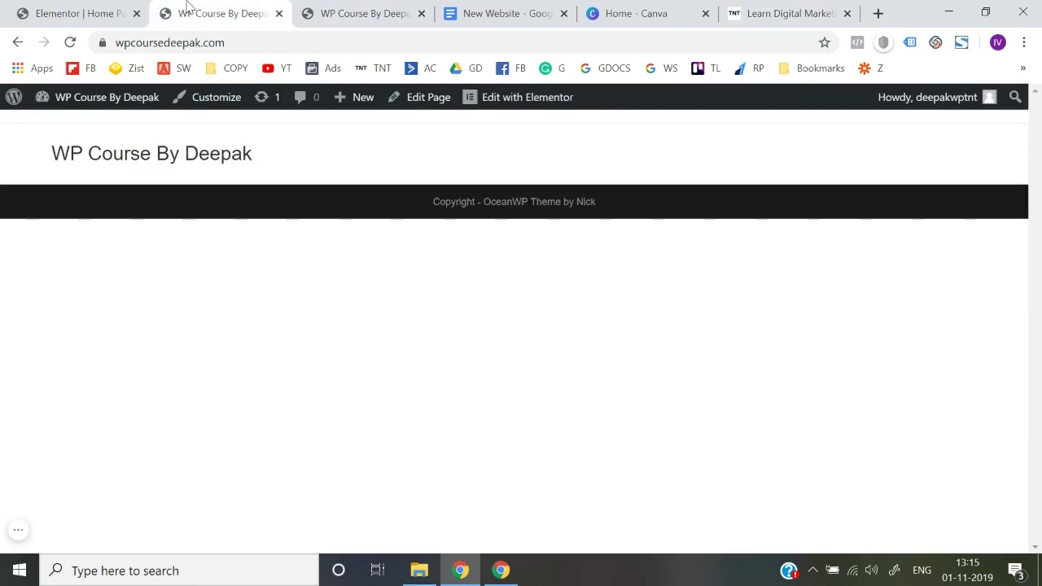
pyautogui.click(77, 6)
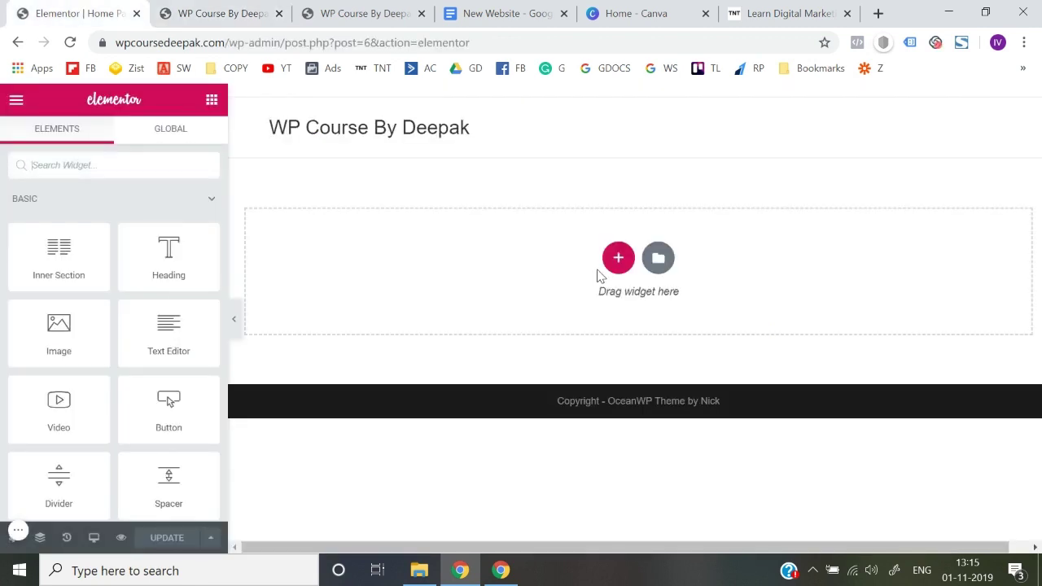
pyautogui.click(498, 13)
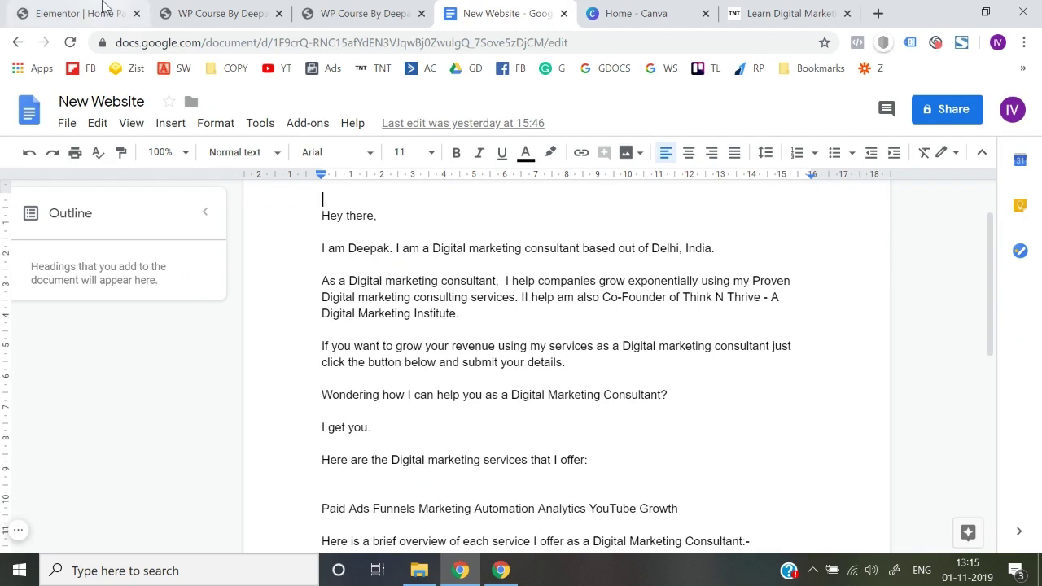
# Step: Return to the Elementor editor for Home Page and add a new section with a single-column structure
pyautogui.click(103, 6)
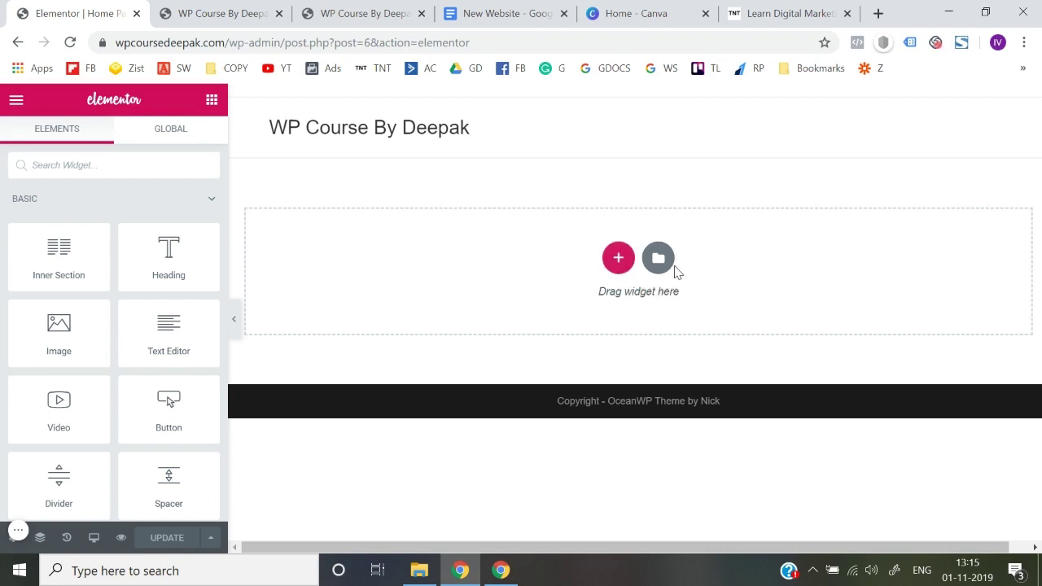
pyautogui.click(617, 261)
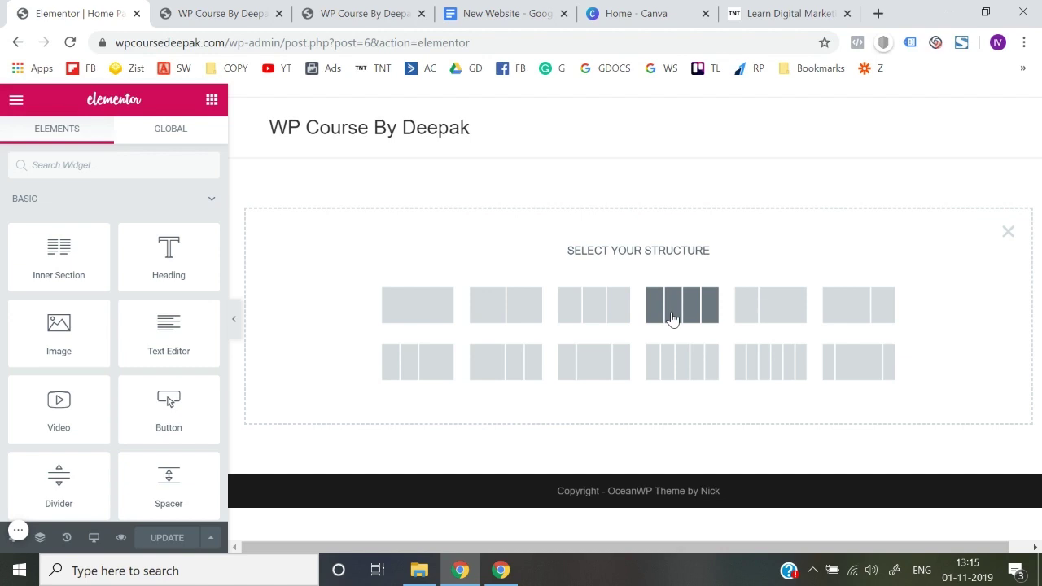
pyautogui.click(415, 316)
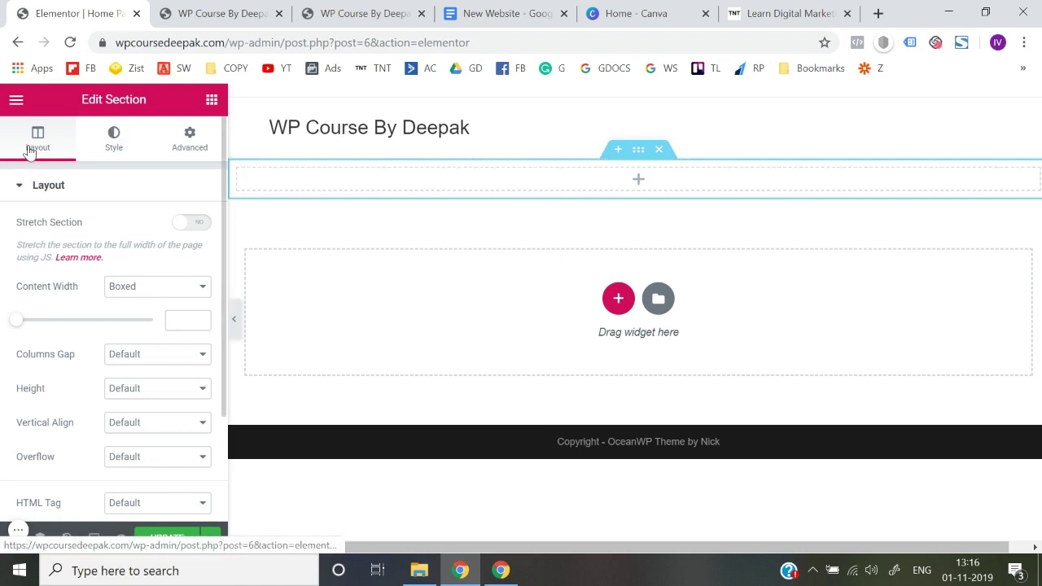
# Step: Look through the Layout, Style and Advanced settings available for the new section
pyautogui.click(118, 145)
pyautogui.click(192, 145)
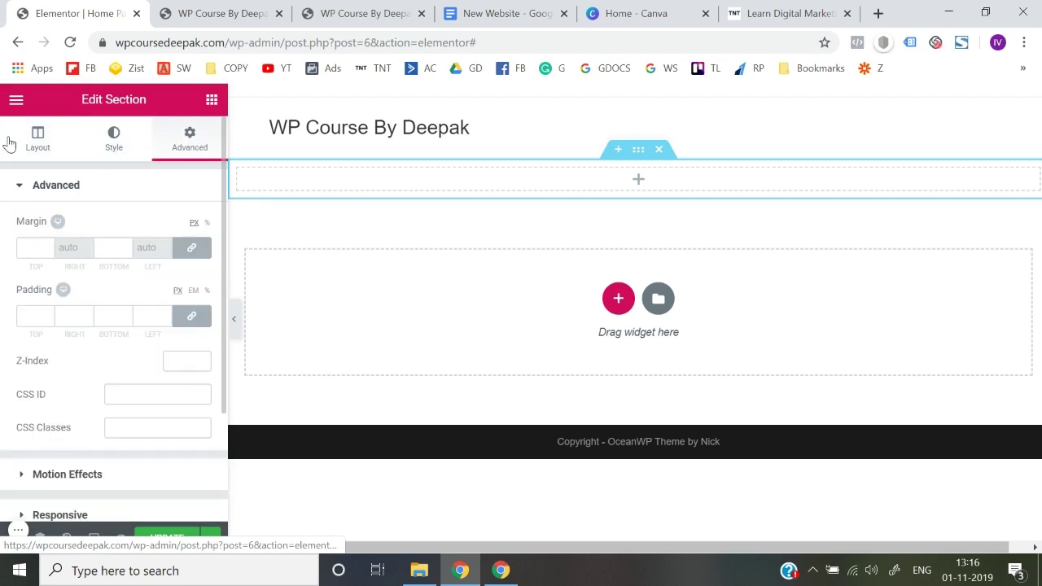
pyautogui.click(34, 140)
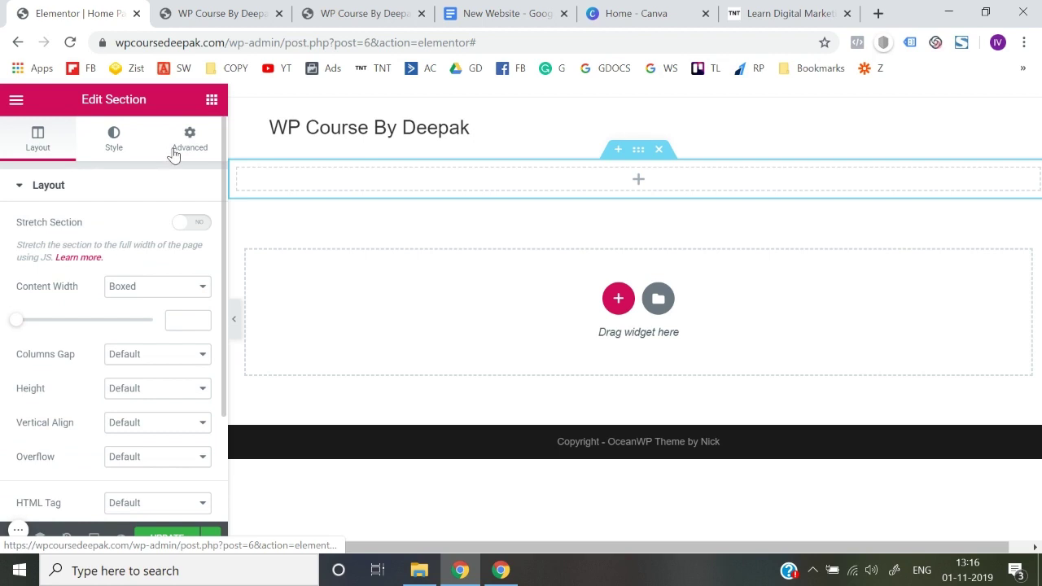
pyautogui.click(173, 155)
pyautogui.click(36, 148)
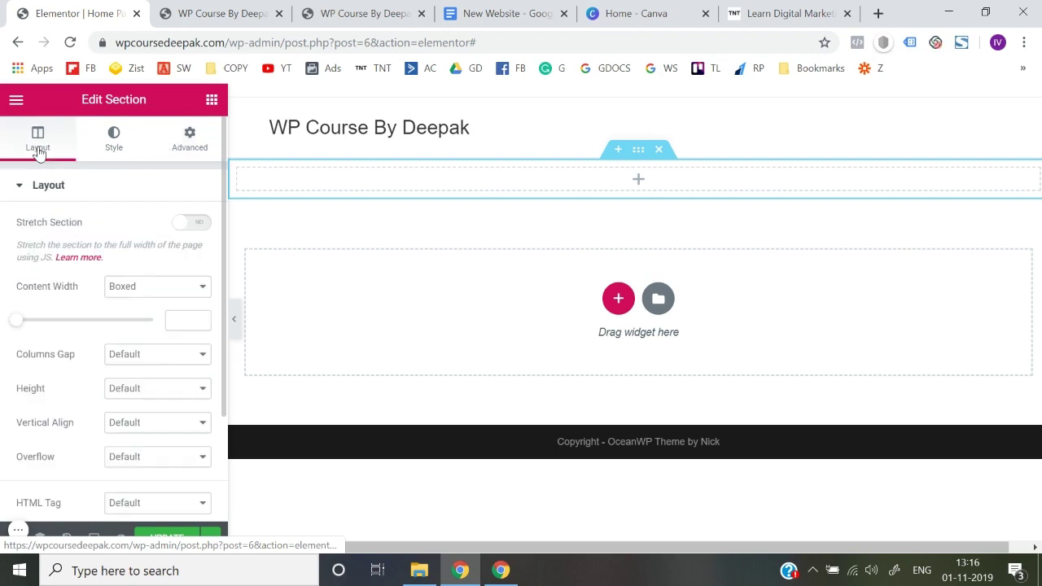
pyautogui.click(102, 149)
pyautogui.click(186, 150)
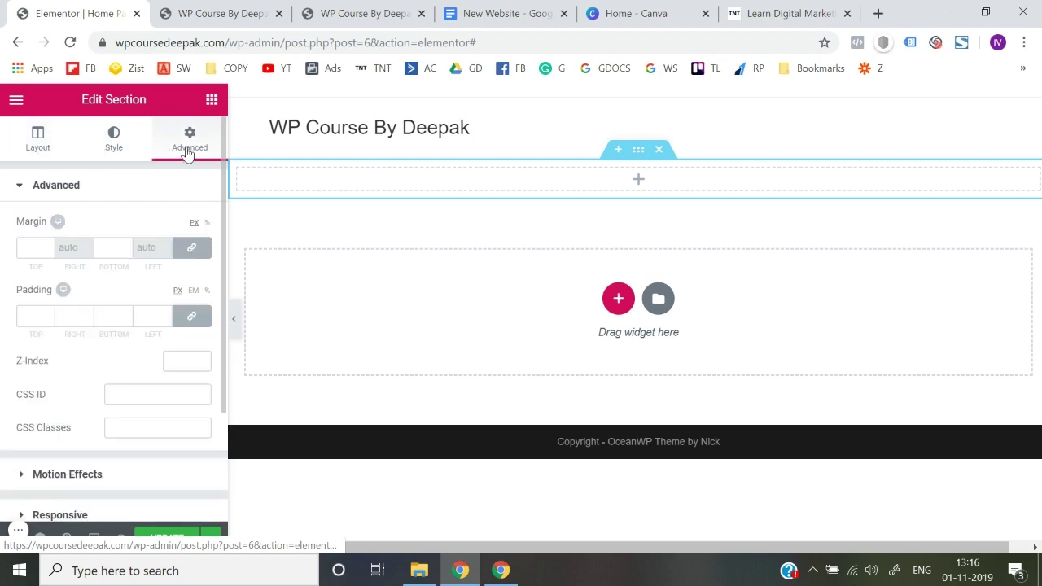
pyautogui.click(20, 140)
pyautogui.click(93, 147)
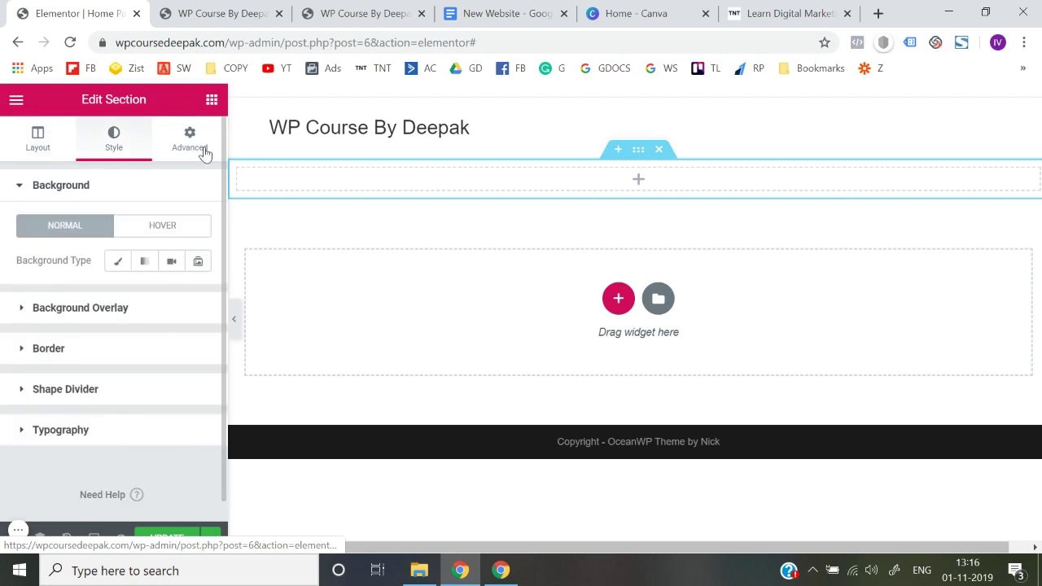
pyautogui.click(204, 153)
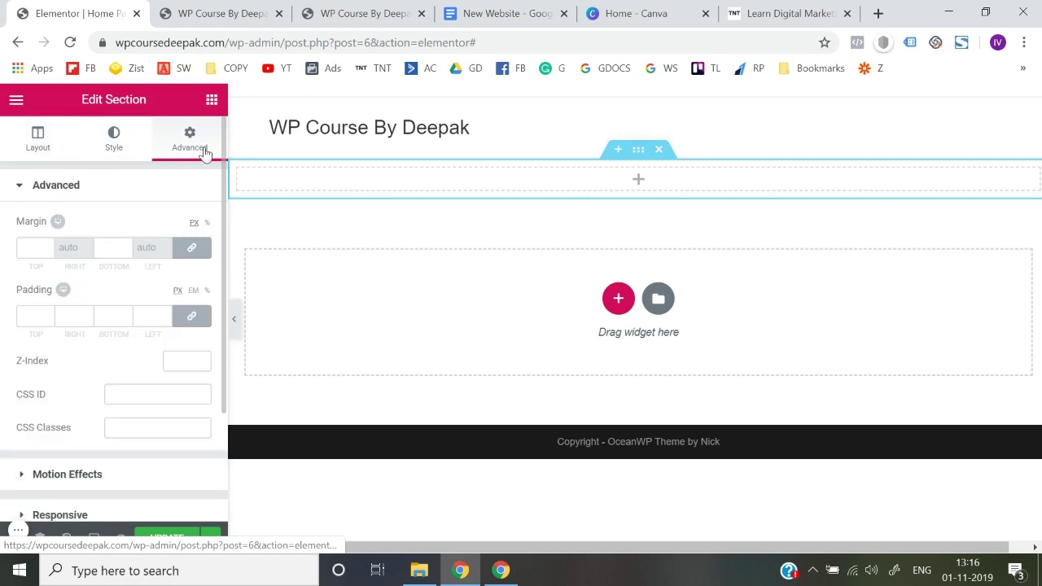
# Step: Dismiss the editing tip on the new section and choose Edit Section from its available actions
pyautogui.click(639, 158)
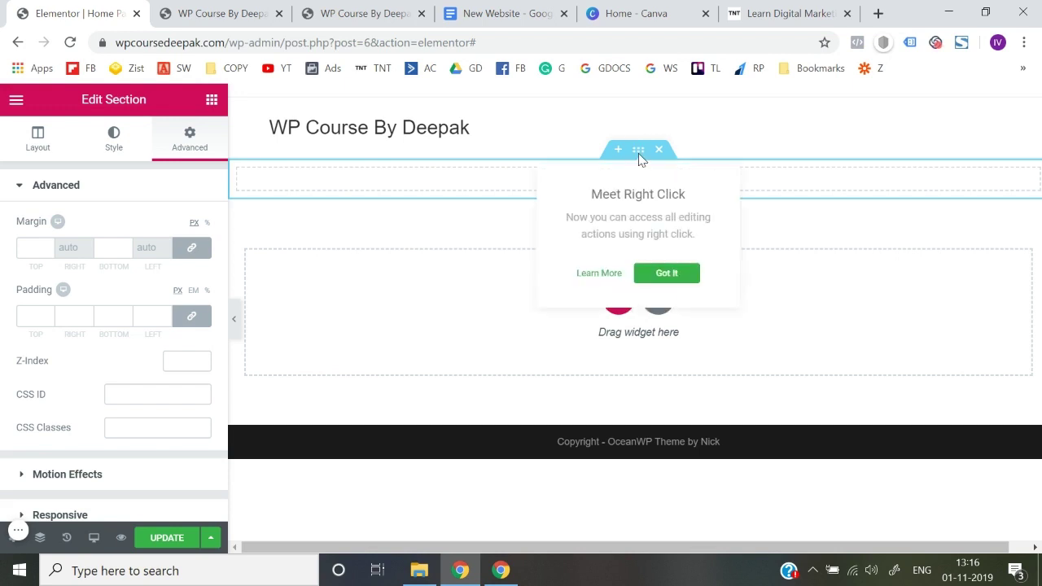
pyautogui.click(659, 278)
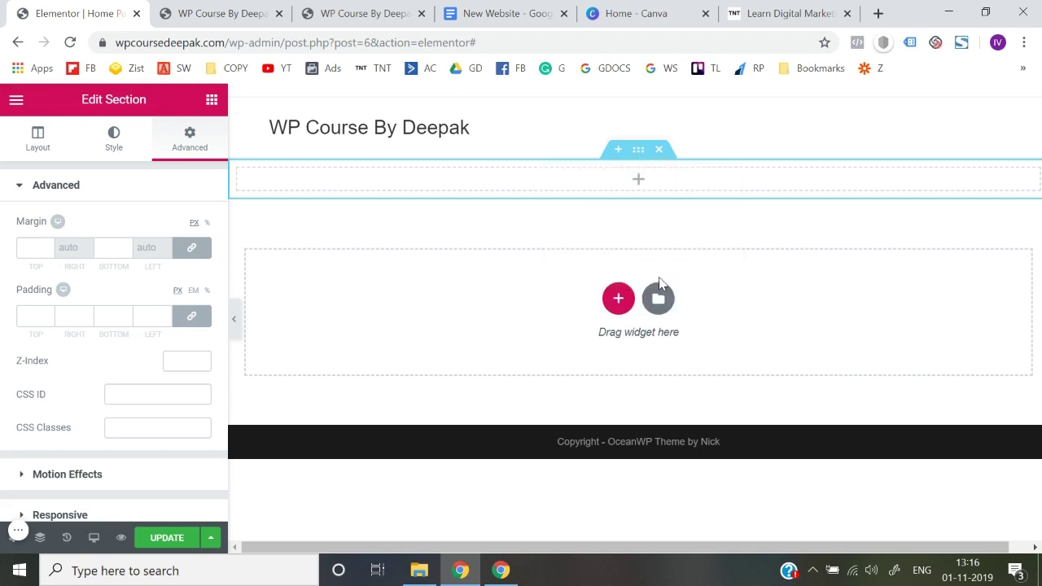
pyautogui.rightClick(639, 153)
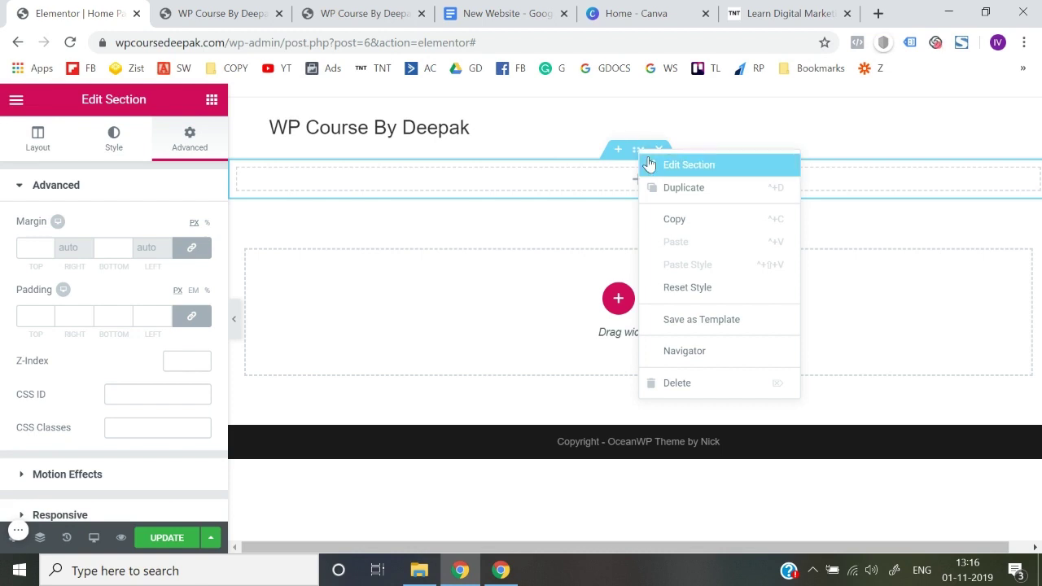
pyautogui.click(688, 165)
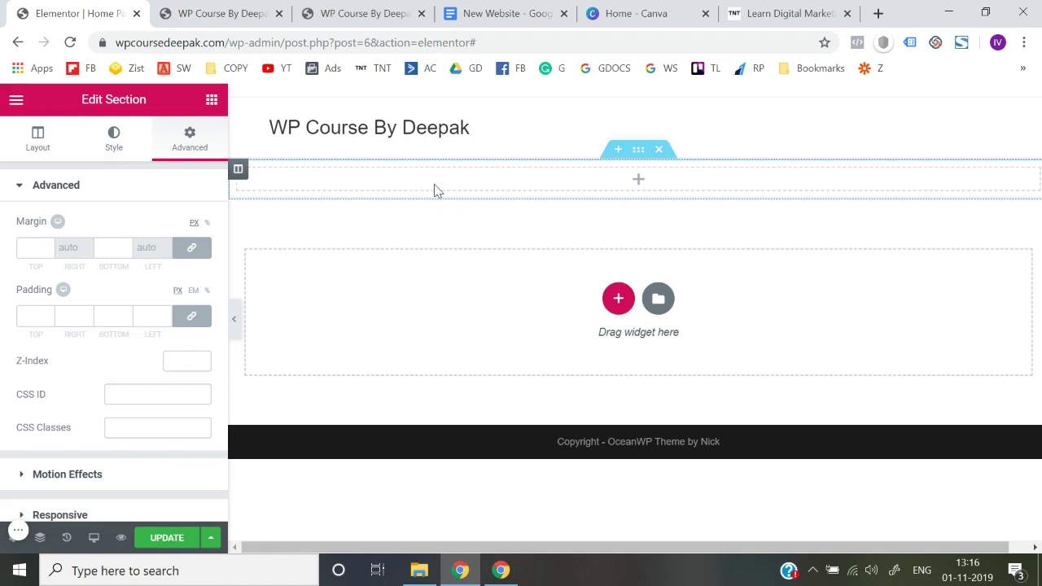
# Step: Give the section a classic background in light grey #ededed and update the page
pyautogui.click(110, 154)
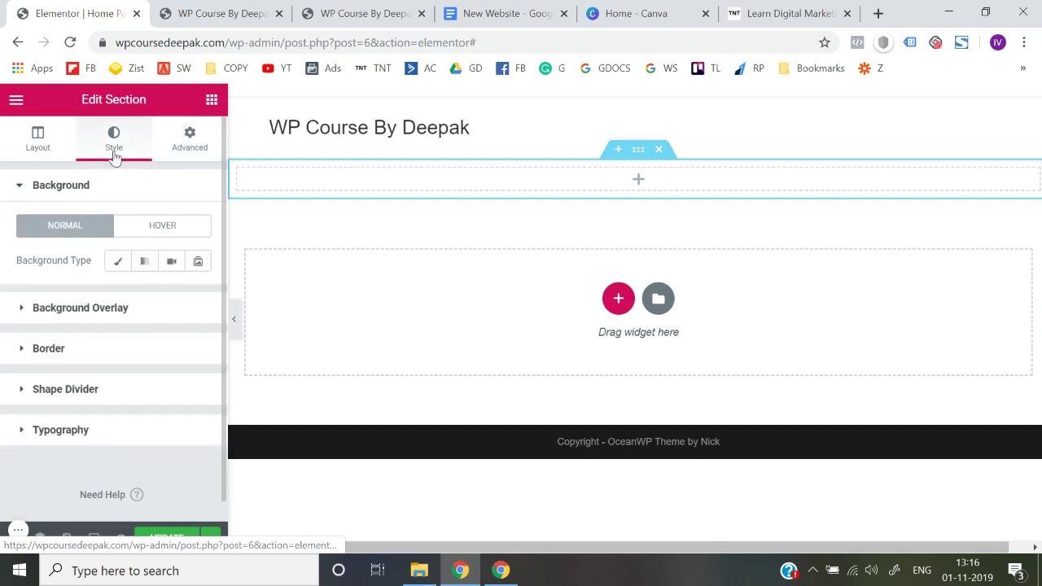
pyautogui.click(118, 266)
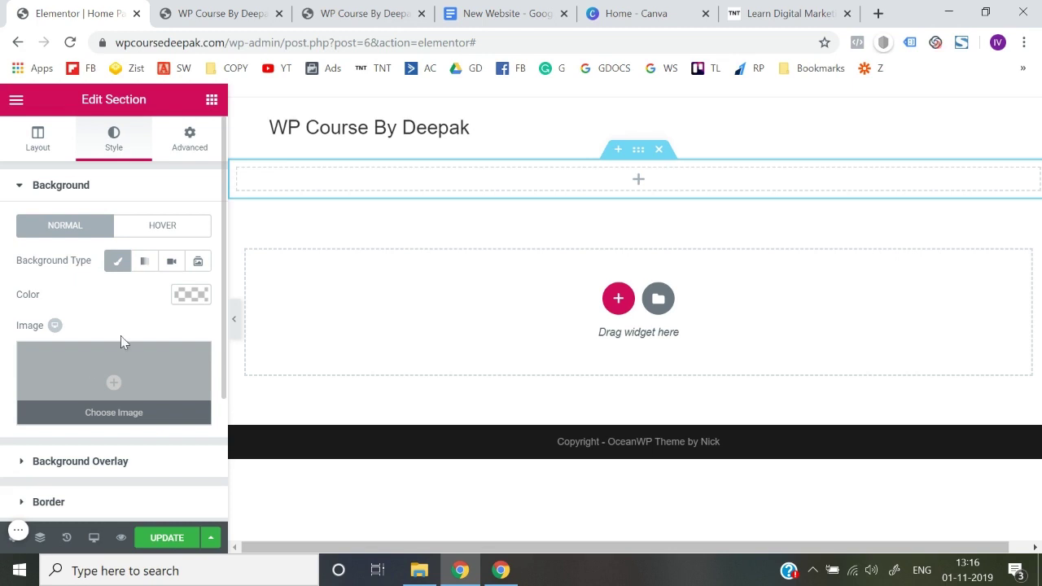
pyautogui.click(191, 296)
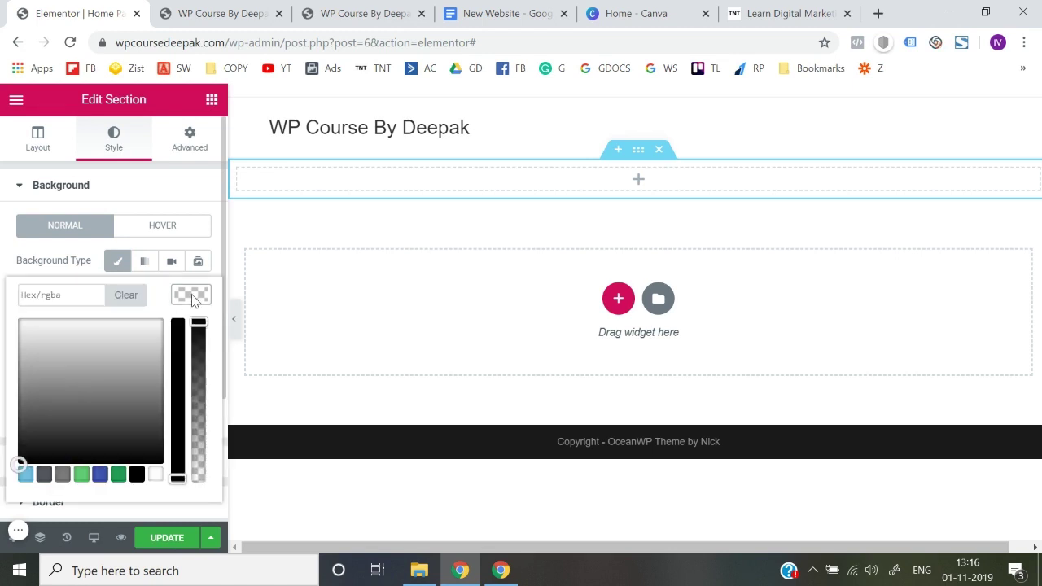
pyautogui.click(33, 431)
pyautogui.moveTo(36, 387); pyautogui.dragTo(25, 328)
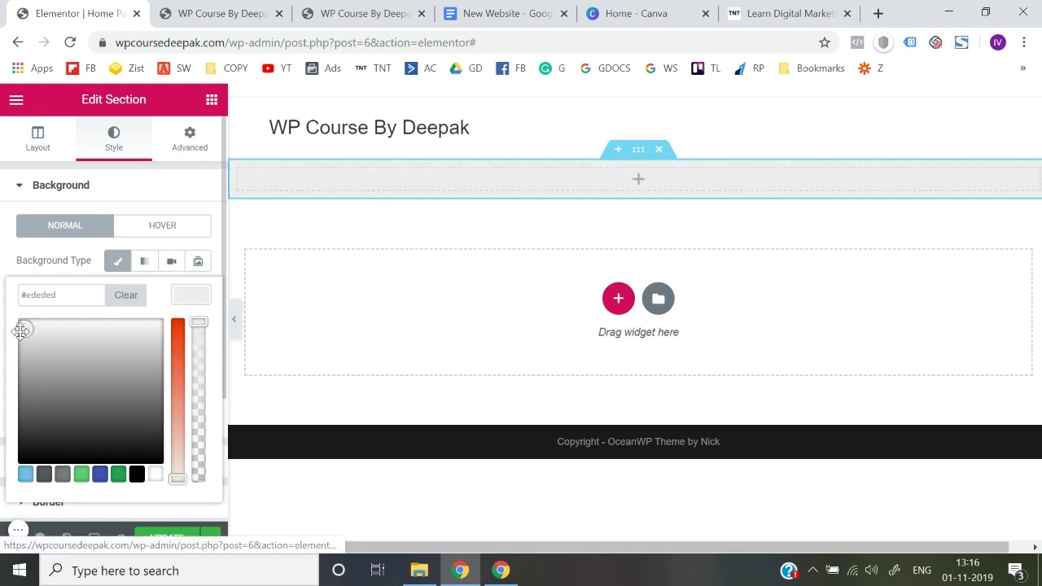
pyautogui.click(4, 337)
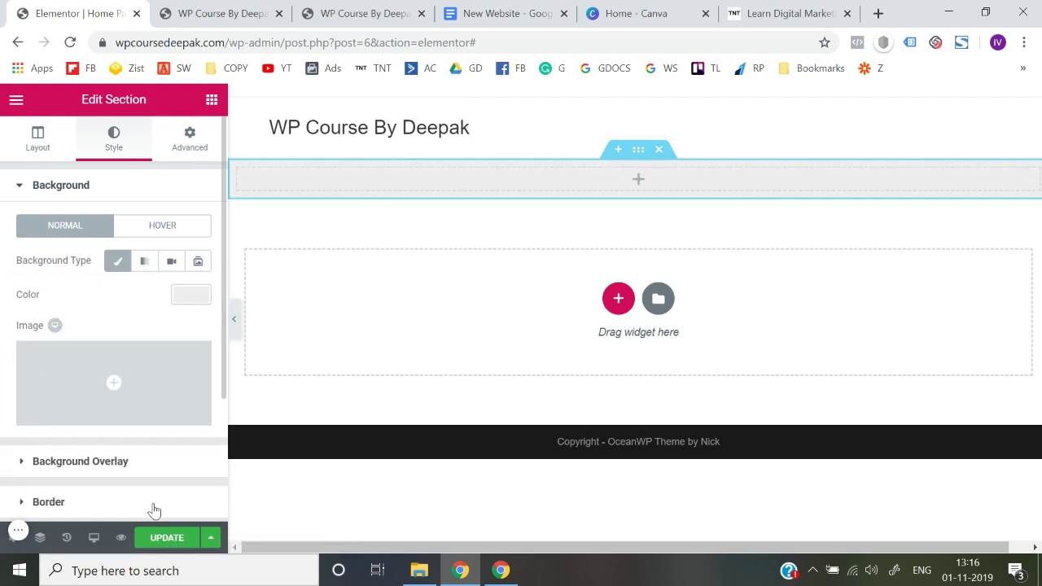
pyautogui.click(172, 544)
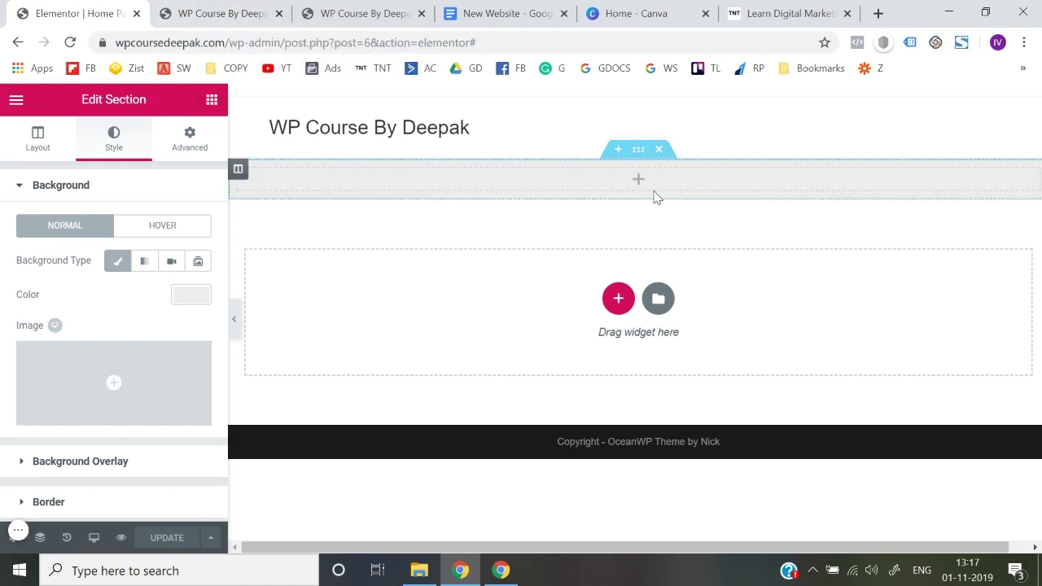
# Step: Review the site's front page and the introductory paragraphs of the New Website document, and return to the Elementor editor
pyautogui.click(335, 11)
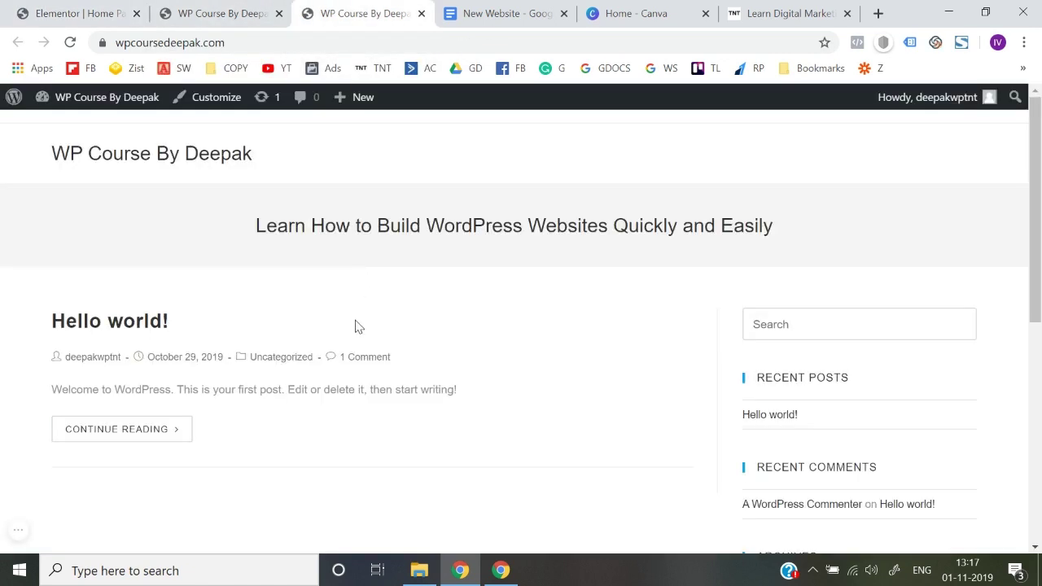
pyautogui.scroll(-1, 356, 324)
pyautogui.click(525, 10)
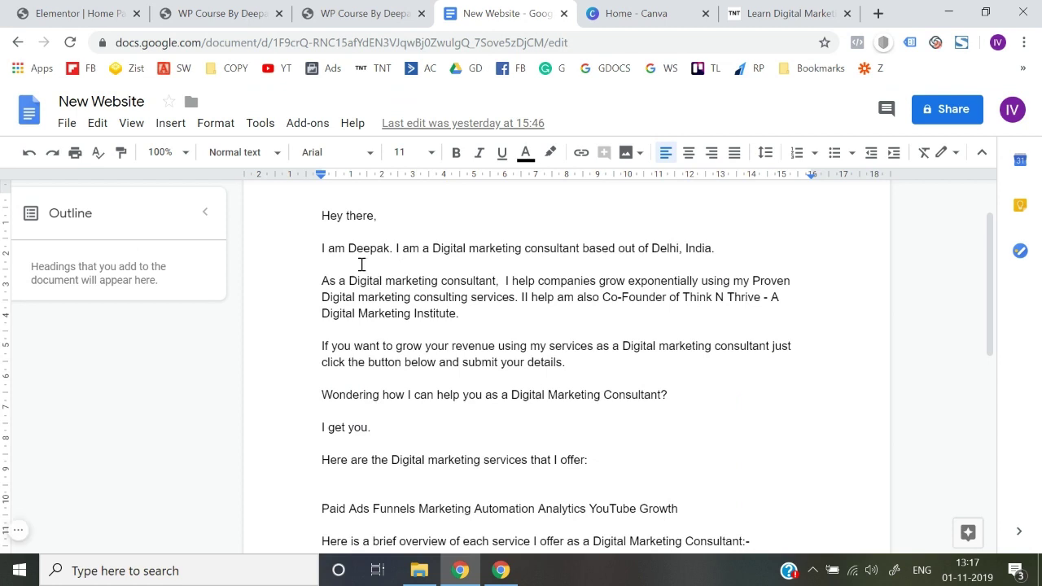
pyautogui.moveTo(325, 269); pyautogui.dragTo(344, 316)
pyautogui.click(593, 418)
pyautogui.click(326, 265)
pyautogui.click(330, 10)
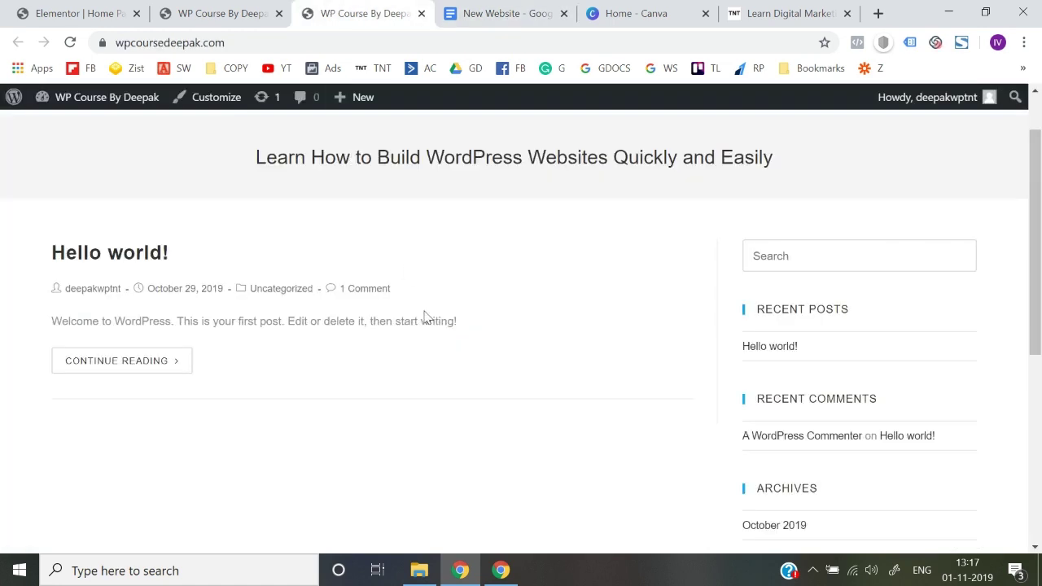
pyautogui.click(249, 8)
pyautogui.click(126, 10)
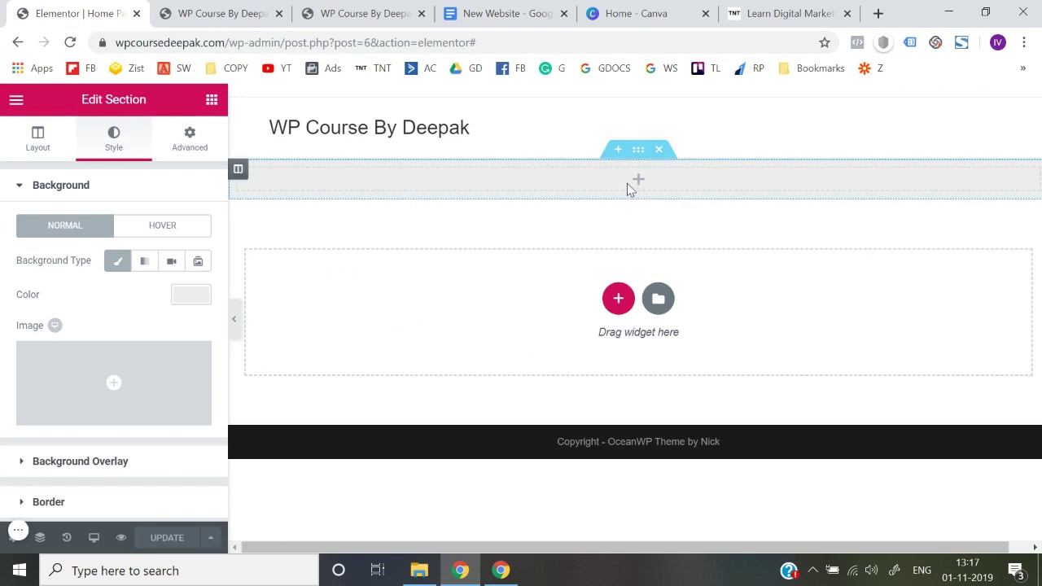
# Step: Insert an Inner Section widget with two columns inside the light grey section
pyautogui.click(212, 100)
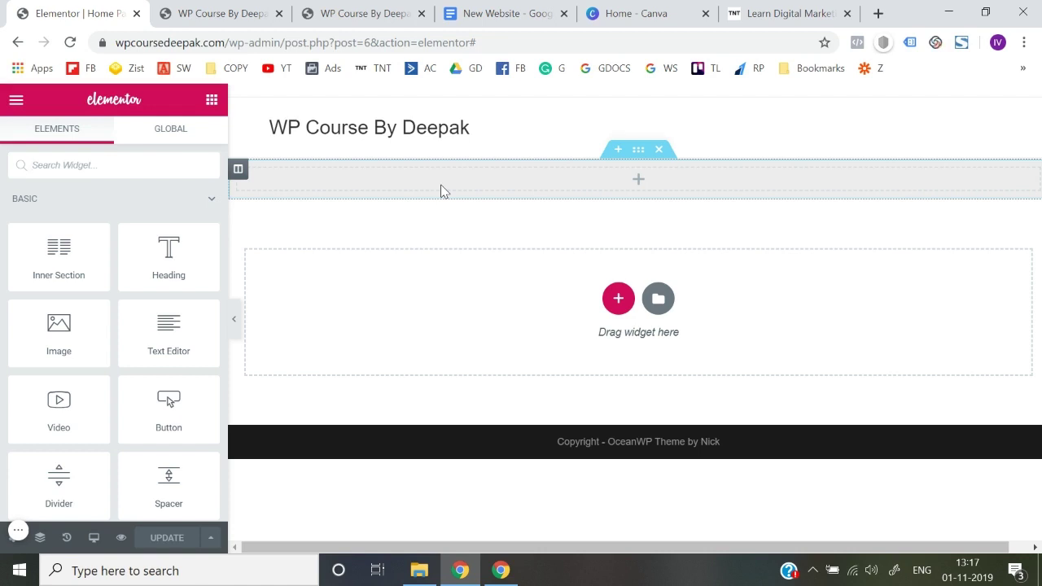
pyautogui.moveTo(58, 248); pyautogui.dragTo(591, 171)
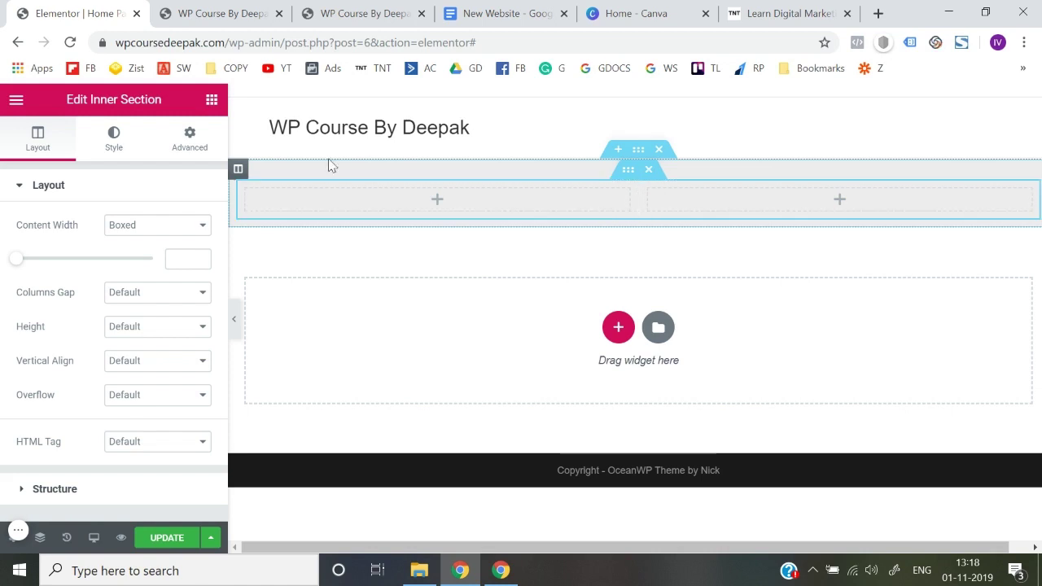
# Step: Place an Image widget in the first column of the inner section and delete it
pyautogui.click(212, 101)
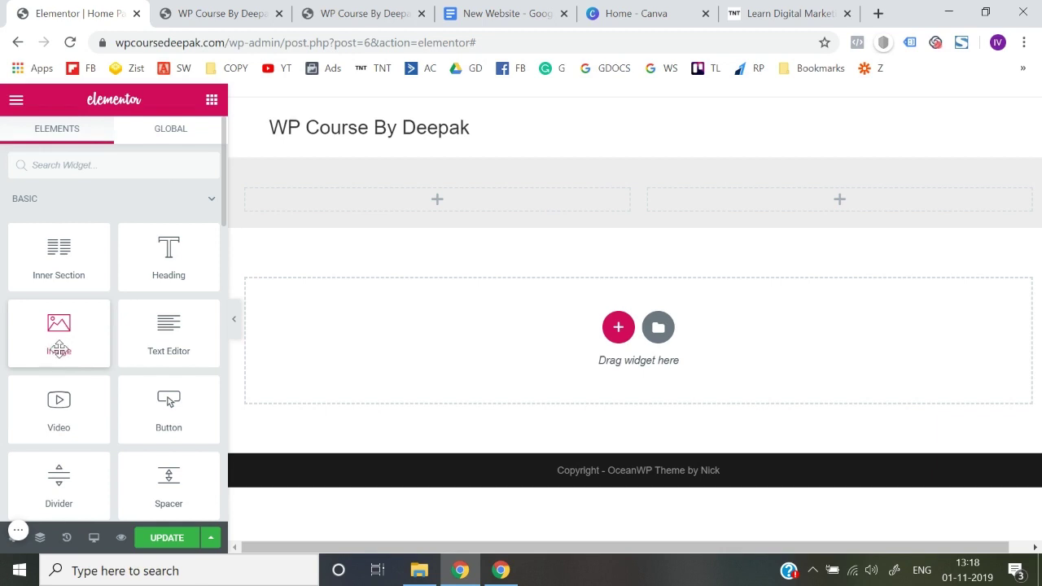
pyautogui.moveTo(58, 348); pyautogui.dragTo(356, 214)
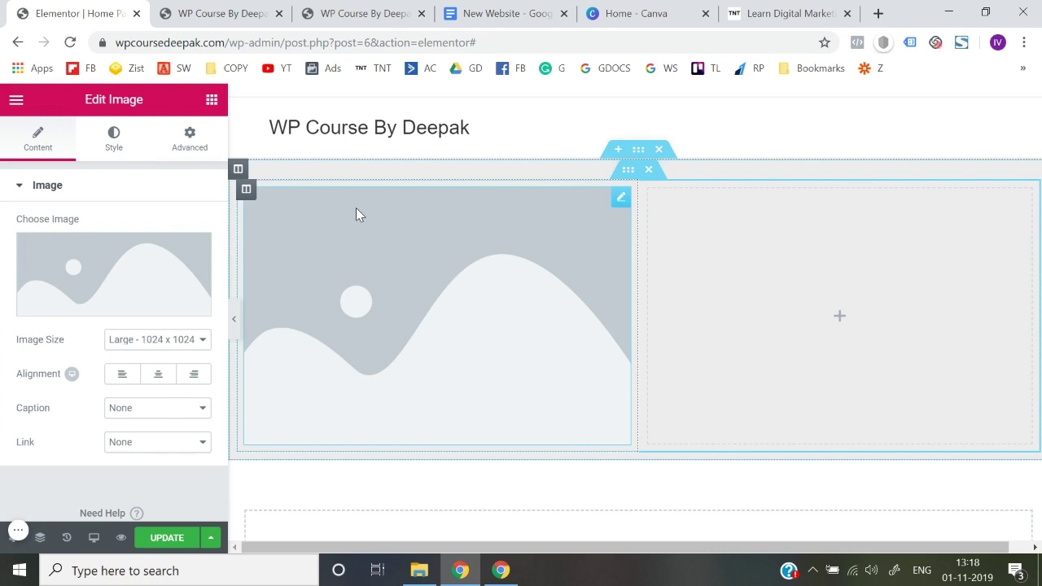
pyautogui.rightClick(616, 198)
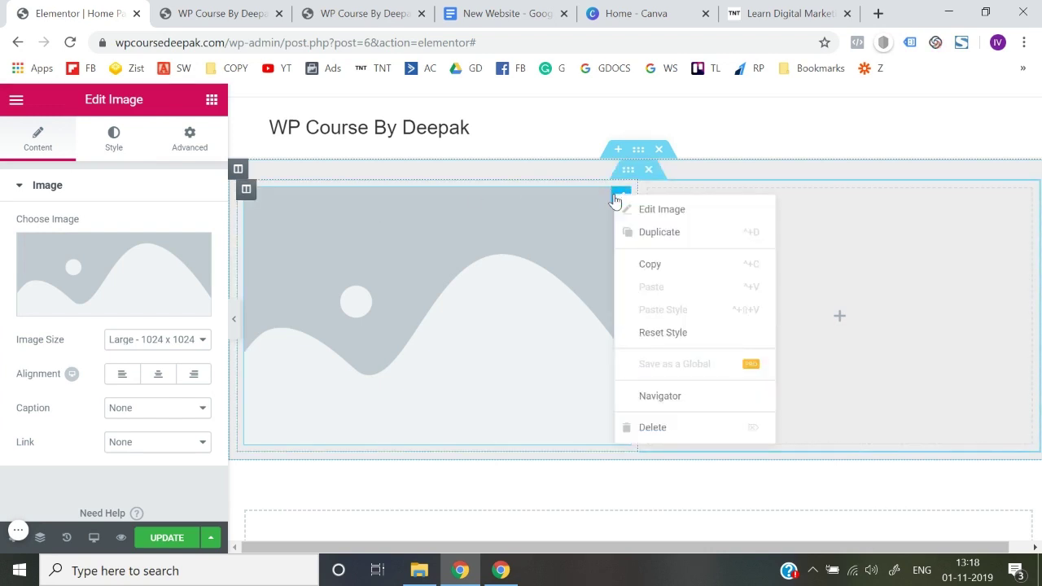
pyautogui.click(656, 429)
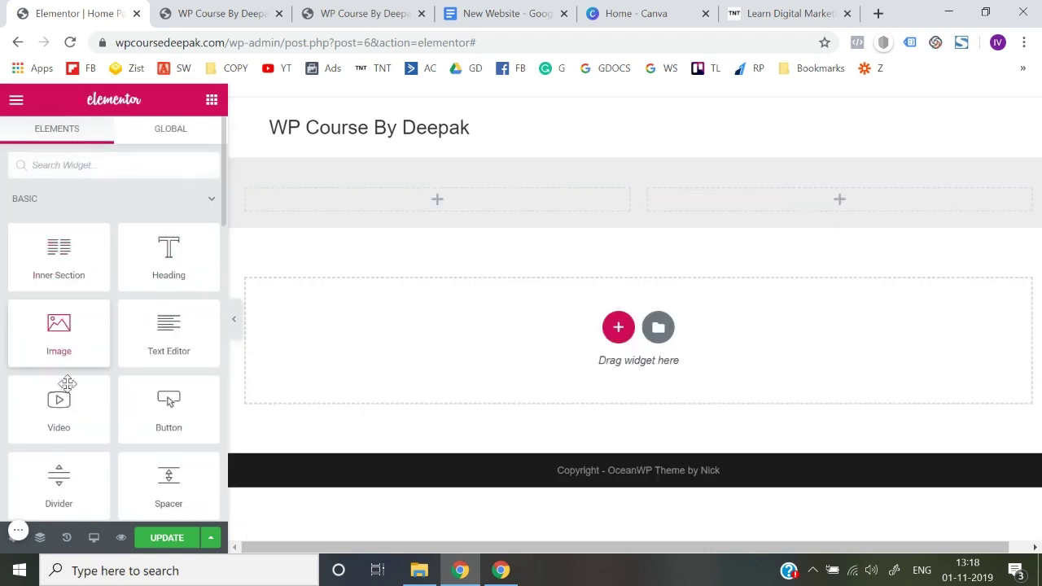
# Step: Place an Image widget in the first column of the inner section and open the file upload for its picture
pyautogui.moveTo(59, 340); pyautogui.dragTo(370, 212)
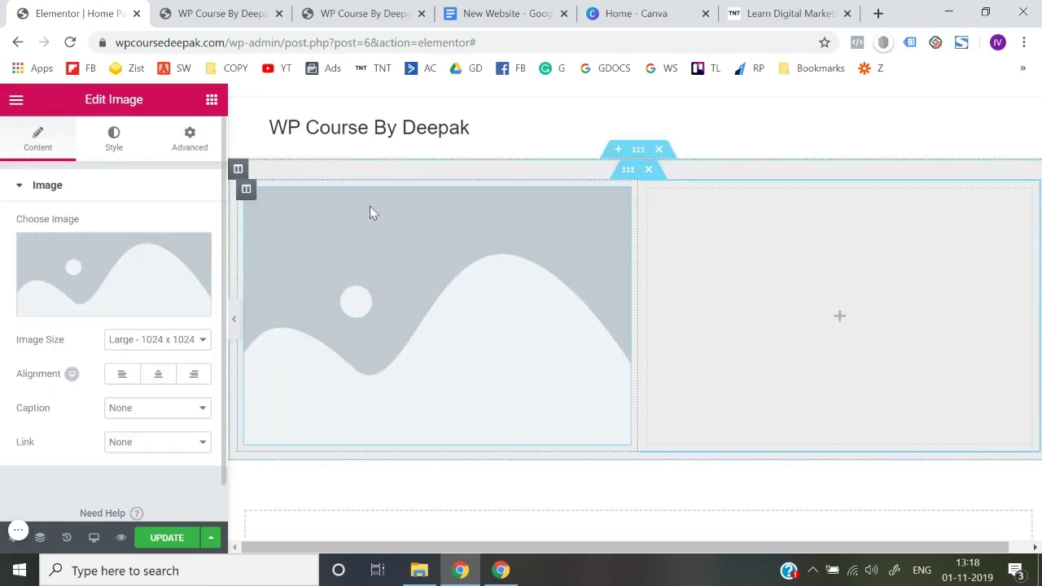
pyautogui.click(111, 307)
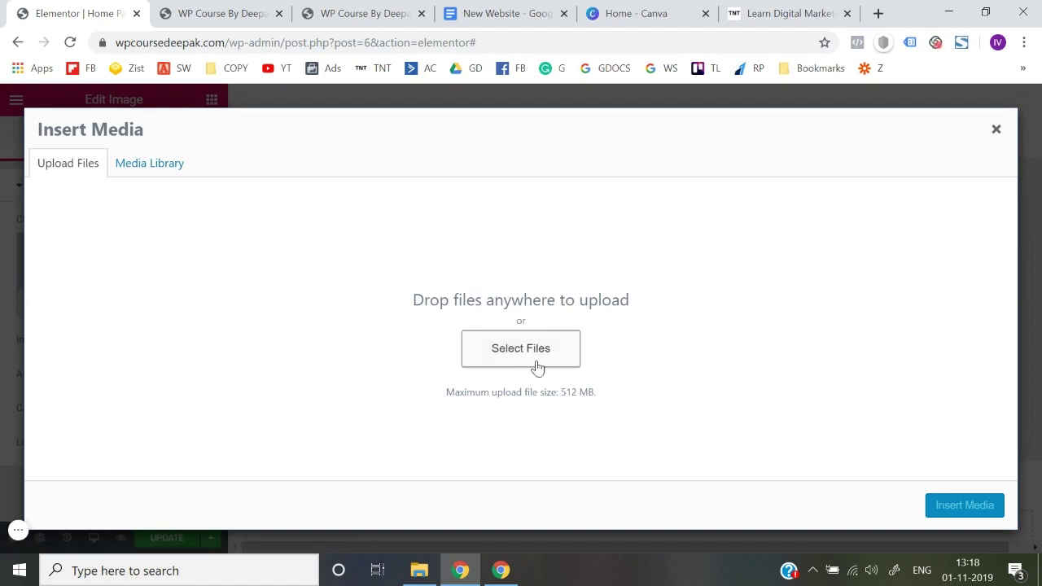
pyautogui.click(149, 166)
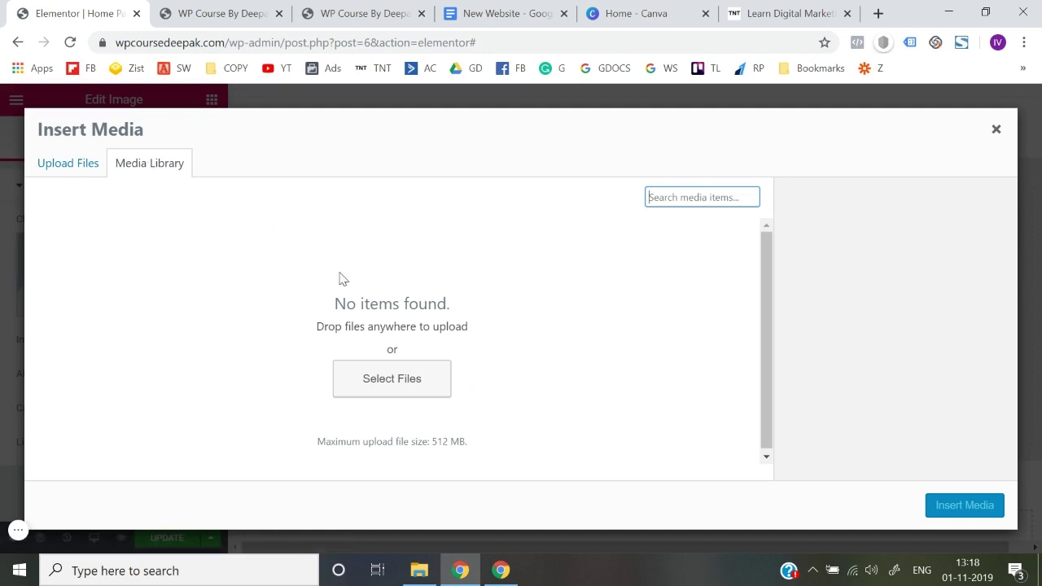
pyautogui.click(65, 167)
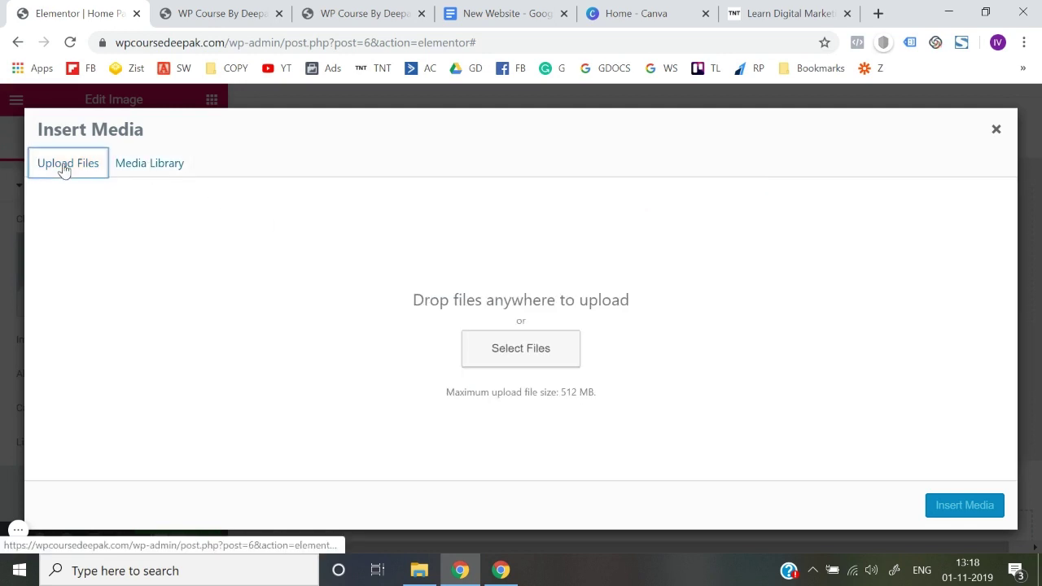
# Step: Browse the Testimonials and Files folders on the Desktop for a suitable picture, and close the file selection without choosing one
pyautogui.click(477, 360)
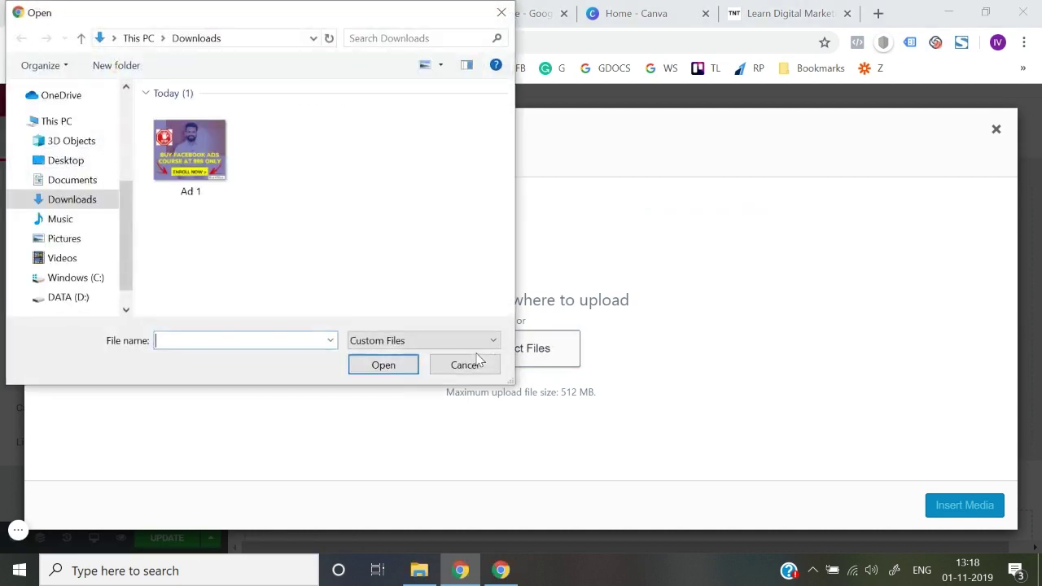
pyautogui.scroll(3, 88, 172)
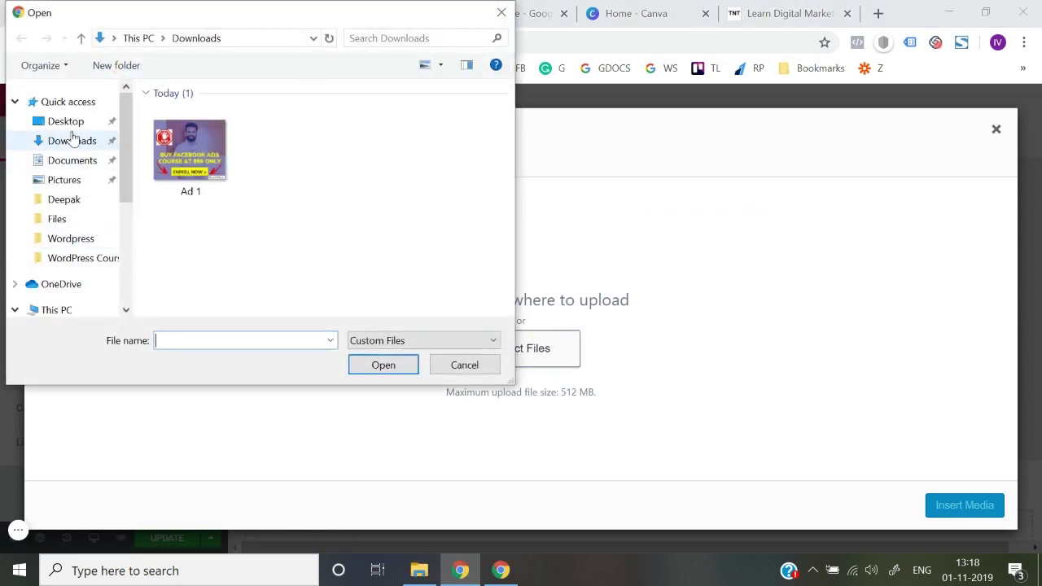
pyautogui.click(72, 127)
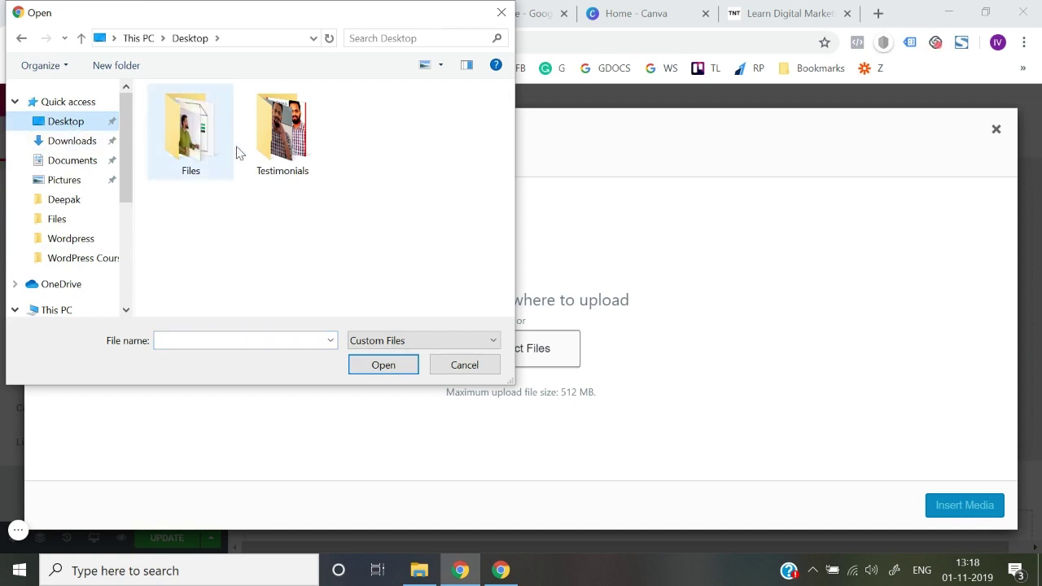
pyautogui.doubleClick(273, 143)
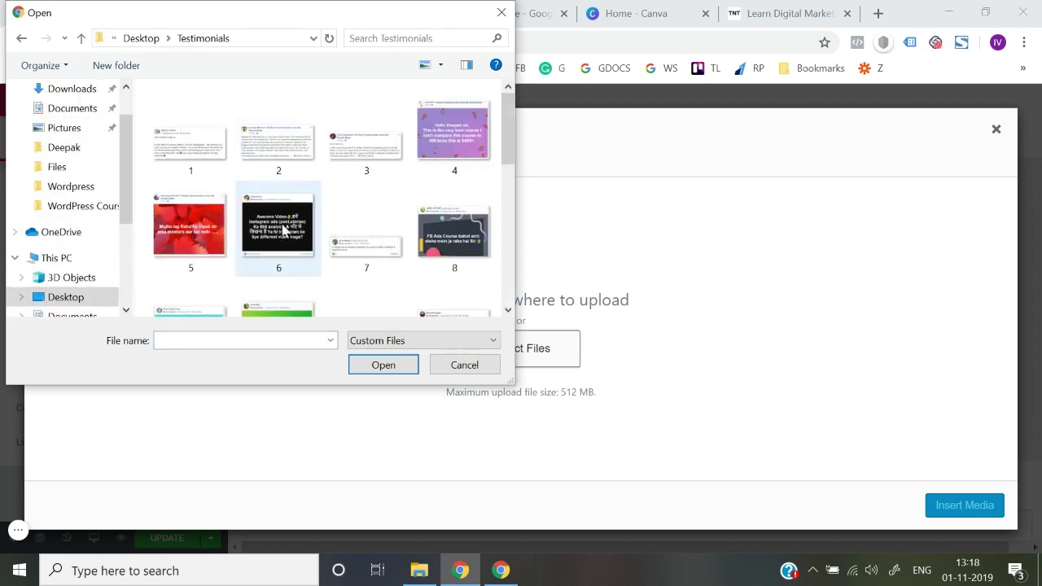
pyautogui.scroll(-5, 285, 235)
pyautogui.scroll(5, 285, 234)
pyautogui.scroll(-5, 285, 234)
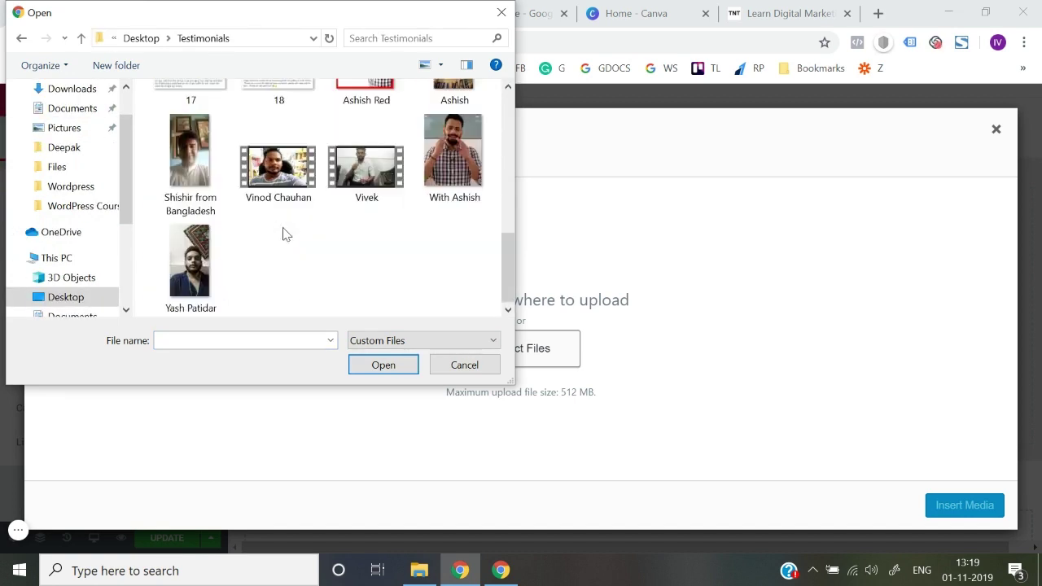
pyautogui.scroll(5, 285, 235)
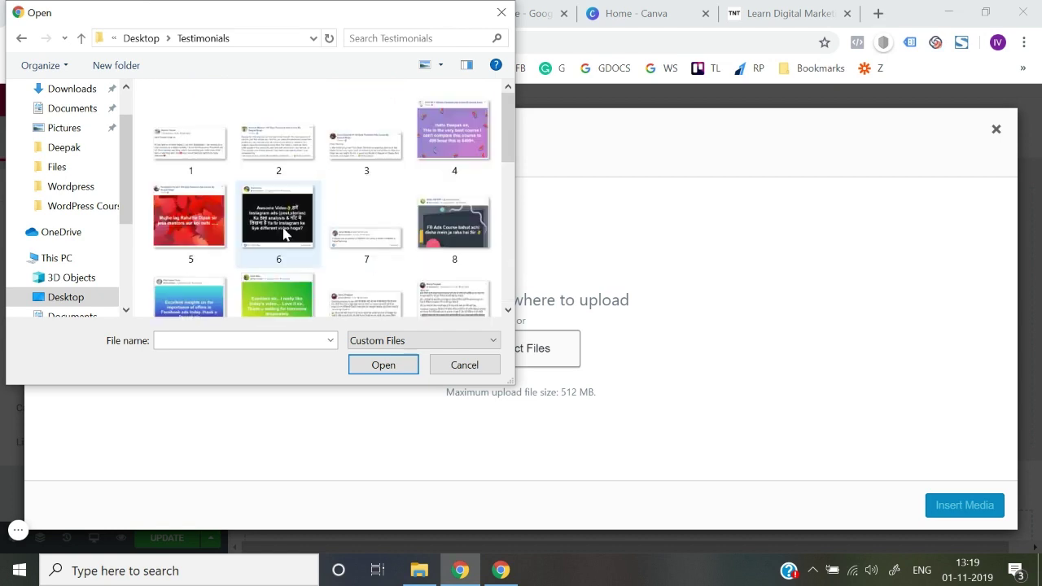
pyautogui.click(23, 41)
pyautogui.doubleClick(199, 139)
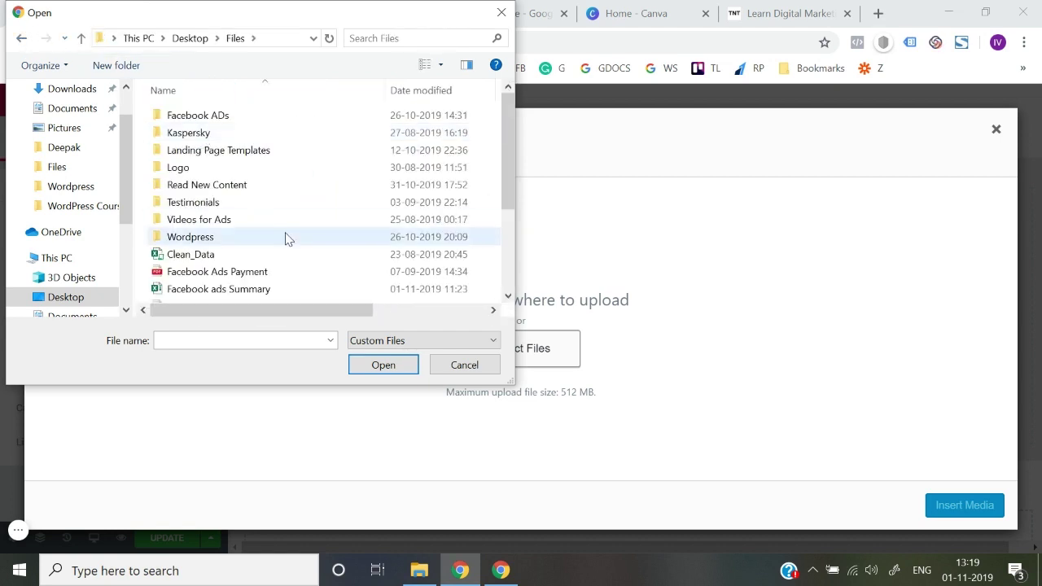
pyautogui.scroll(-2, 285, 236)
pyautogui.scroll(2, 284, 236)
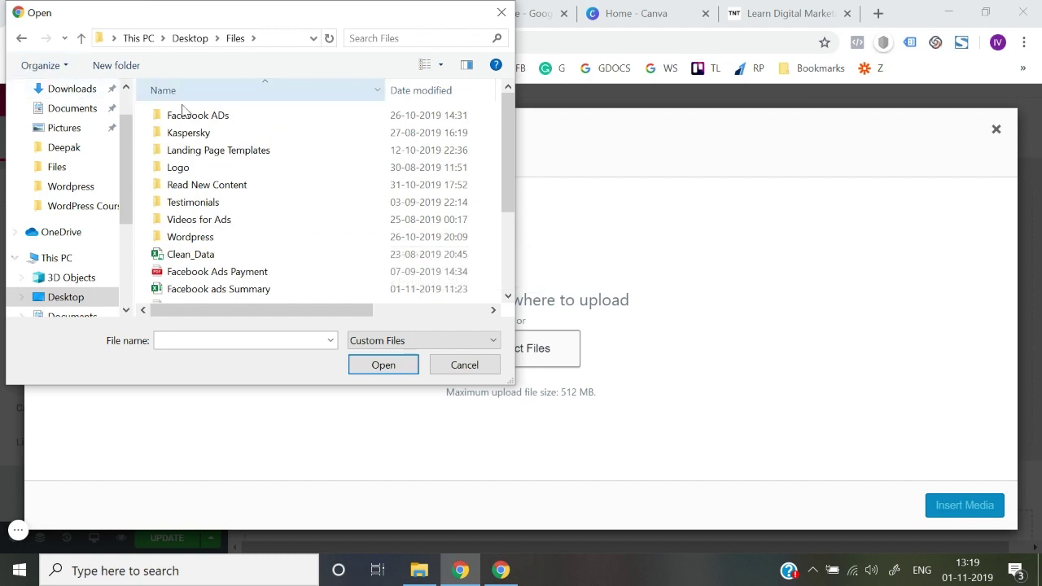
pyautogui.click(22, 39)
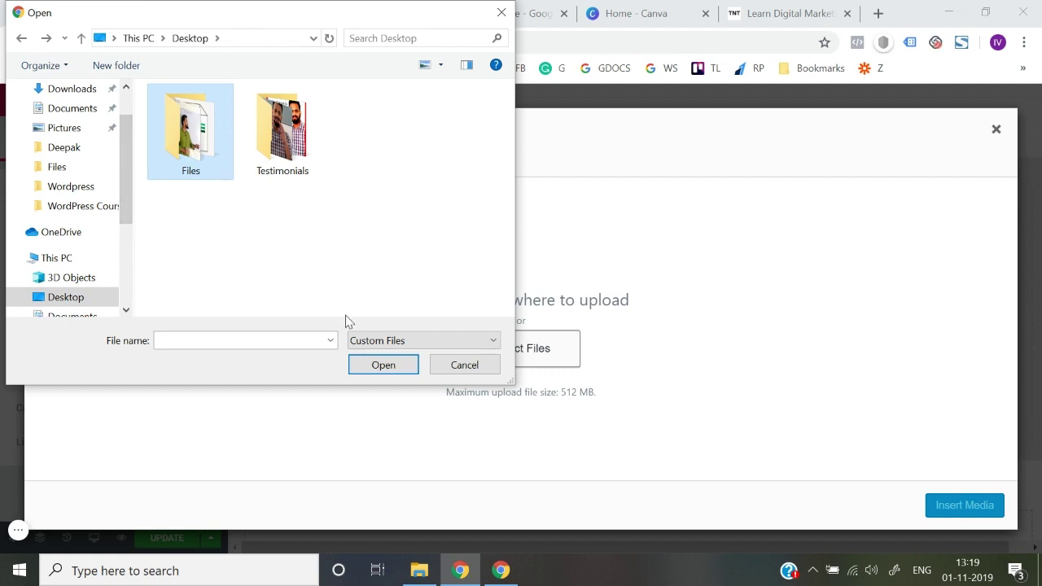
pyautogui.click(458, 366)
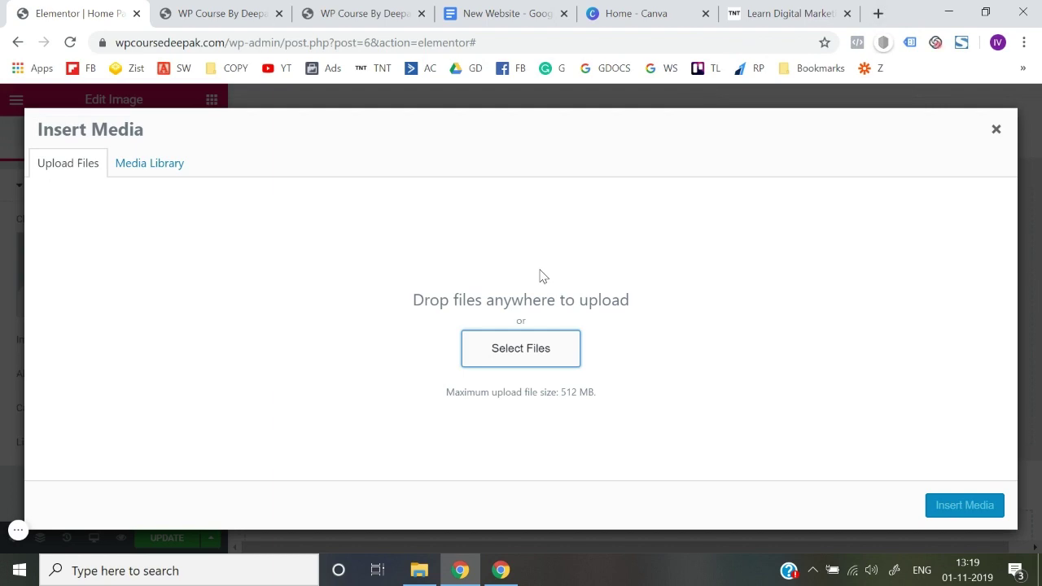
# Step: Open deepaksinghmarketing.com in a new browser tab
pyautogui.click(877, 13)
pyautogui.write('ee')
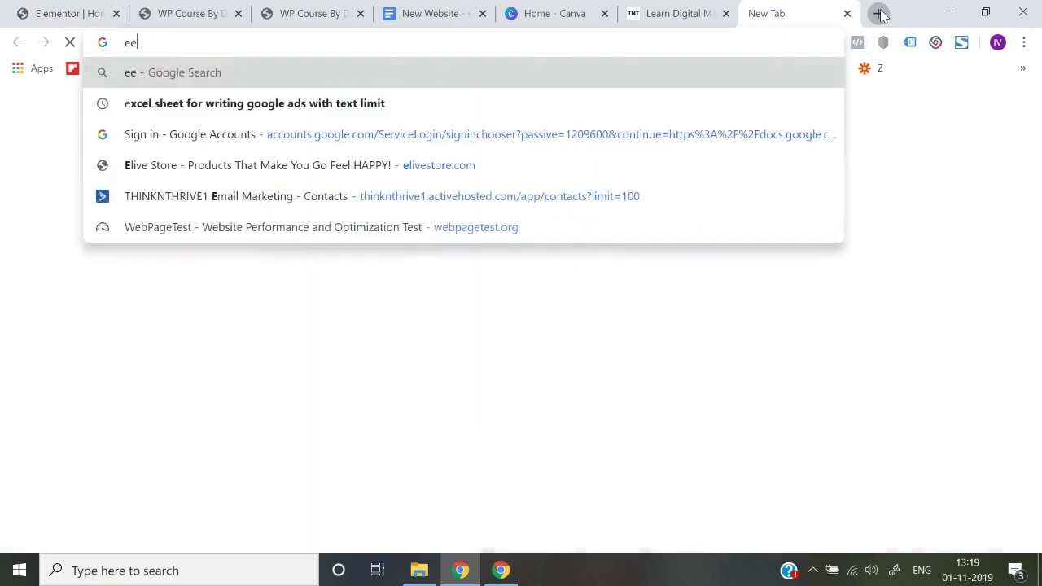
pyautogui.write('pak')
pyautogui.hotkey('ctrl', 'a')
pyautogui.press('BackSpace')
pyautogui.write('deepaksinghmarketing.com')
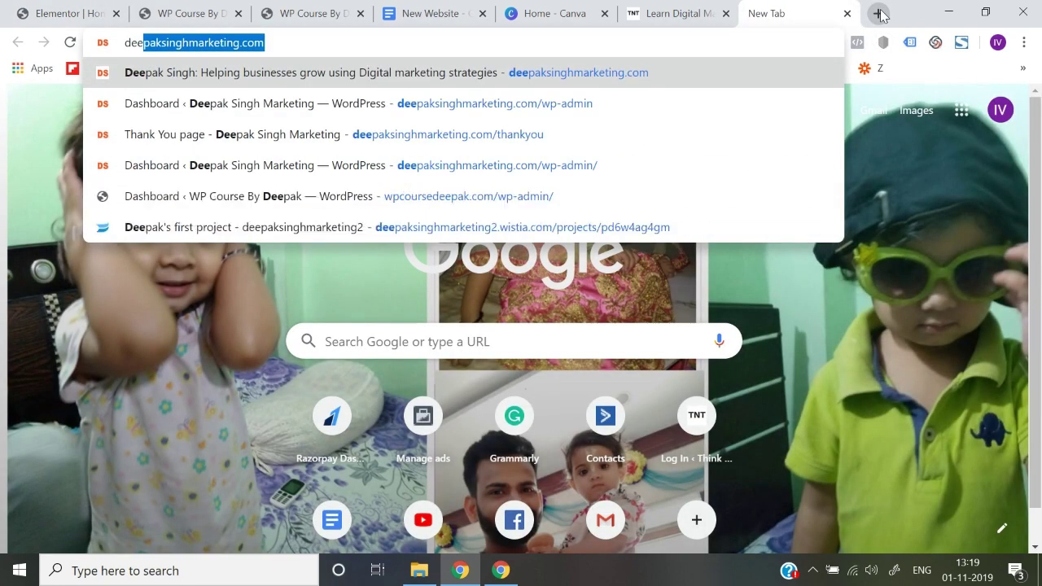
pyautogui.press('Return')
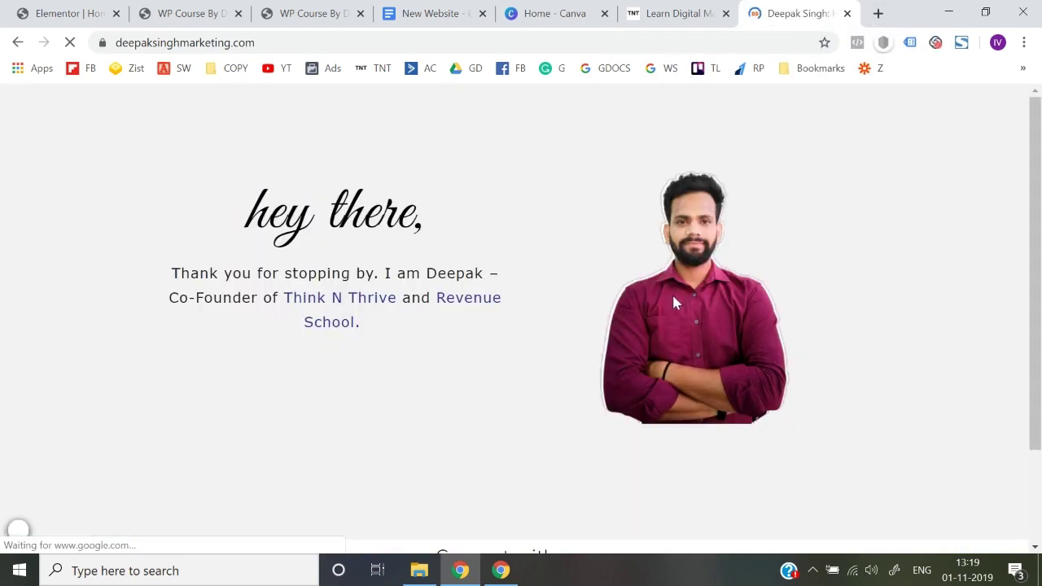
# Step: Open the portrait from the site's opening section in its own tab and save it to the Desktop as PNG image sir-png
pyautogui.rightClick(674, 298)
pyautogui.click(688, 309)
pyautogui.click(800, 14)
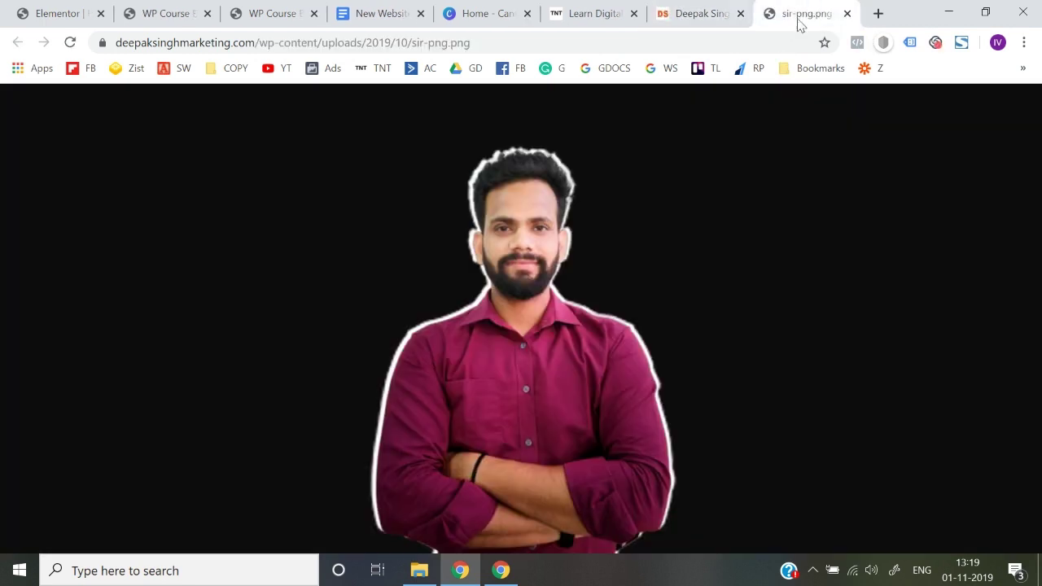
pyautogui.rightClick(533, 325)
pyautogui.click(558, 352)
pyautogui.scroll(5, 89, 175)
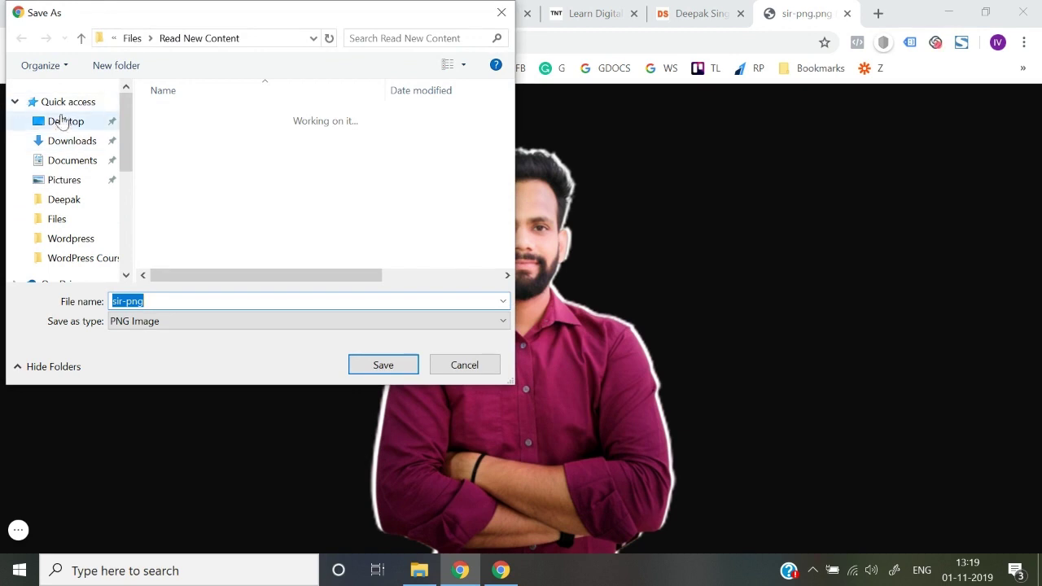
pyautogui.click(64, 124)
pyautogui.click(372, 365)
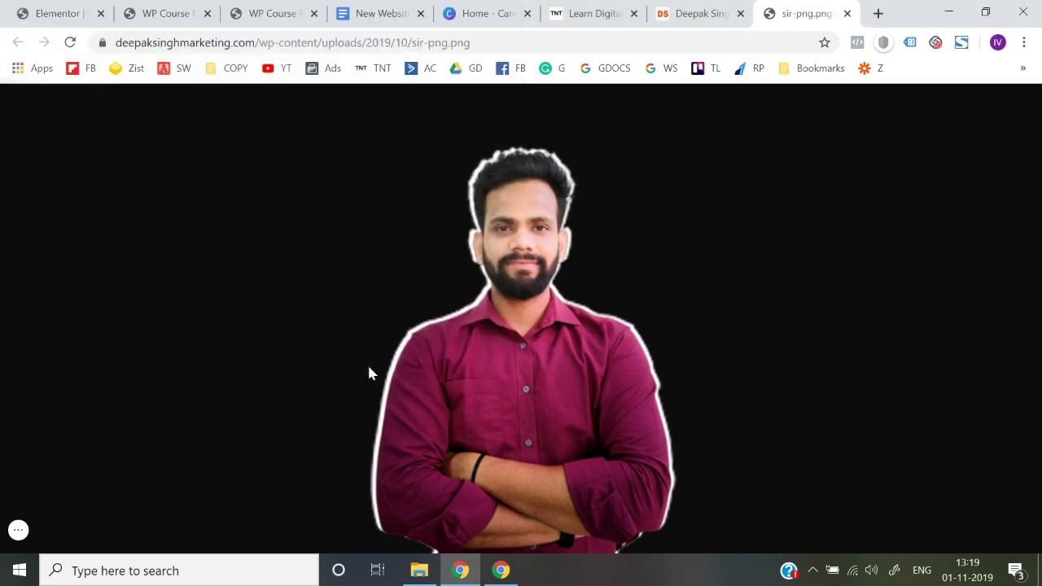
# Step: Return to the Elementor editor, upload sir-png.png from the Desktop and insert it into the Image widget
pyautogui.click(273, 13)
pyautogui.click(167, 13)
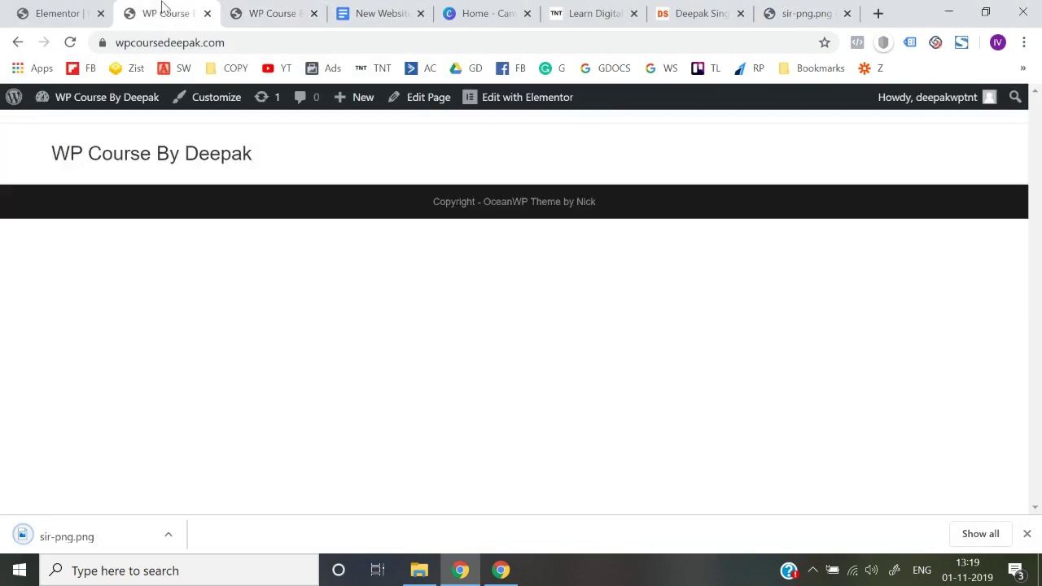
pyautogui.click(93, 11)
pyautogui.click(513, 351)
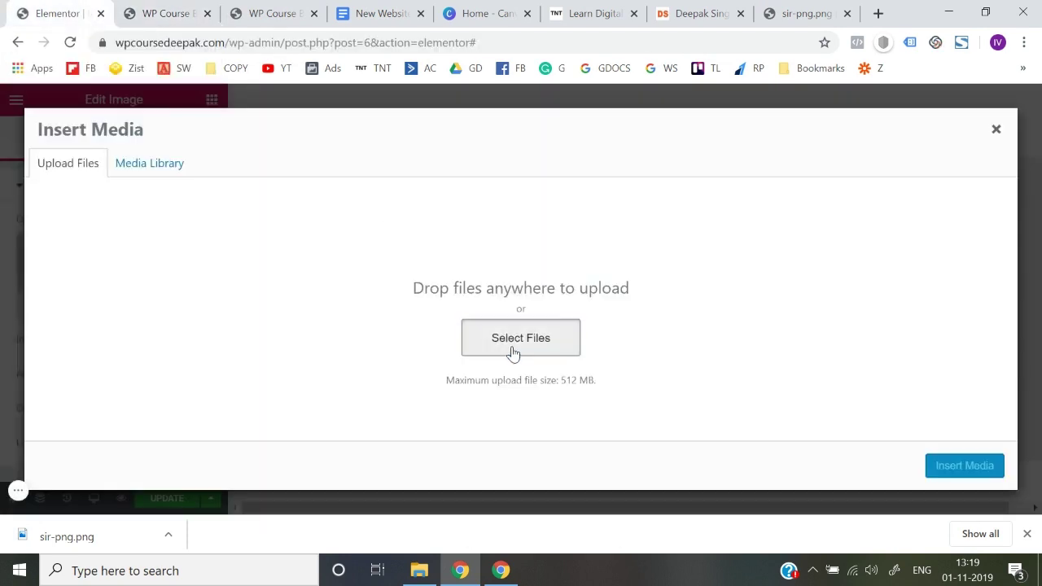
pyautogui.scroll(3, 61, 134)
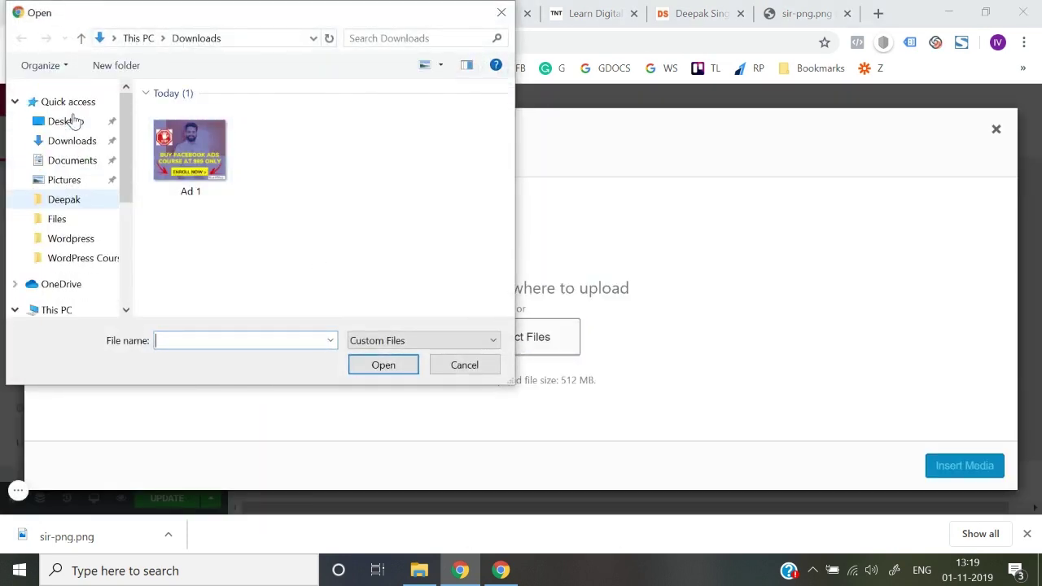
pyautogui.click(64, 124)
pyautogui.doubleClick(360, 174)
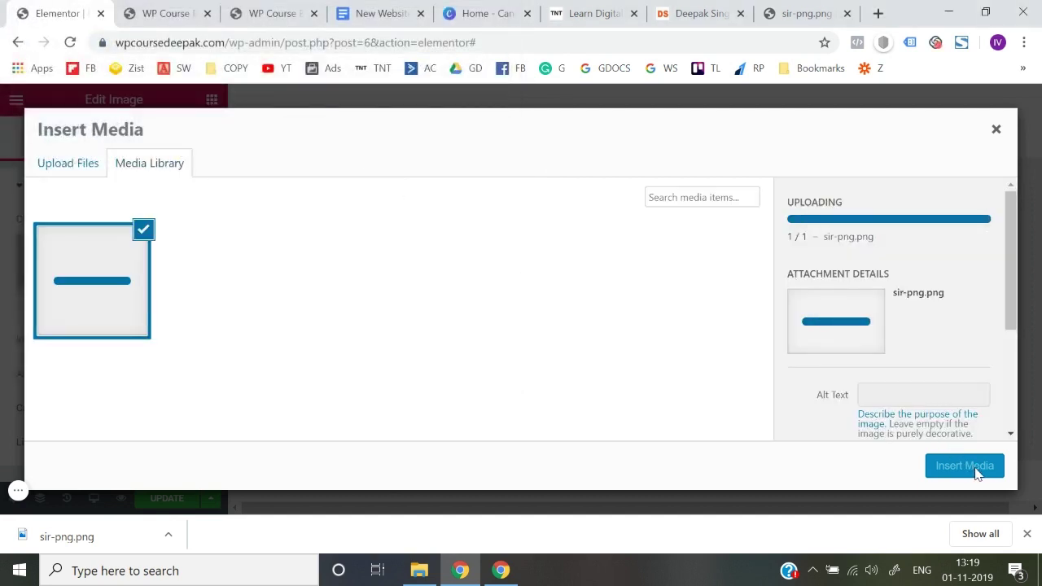
pyautogui.click(1025, 533)
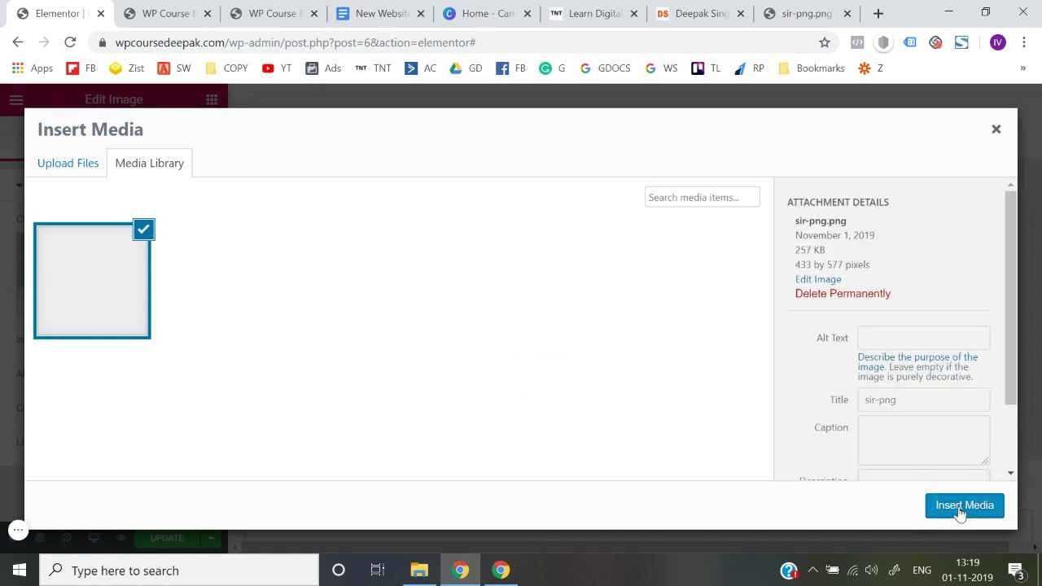
pyautogui.click(957, 509)
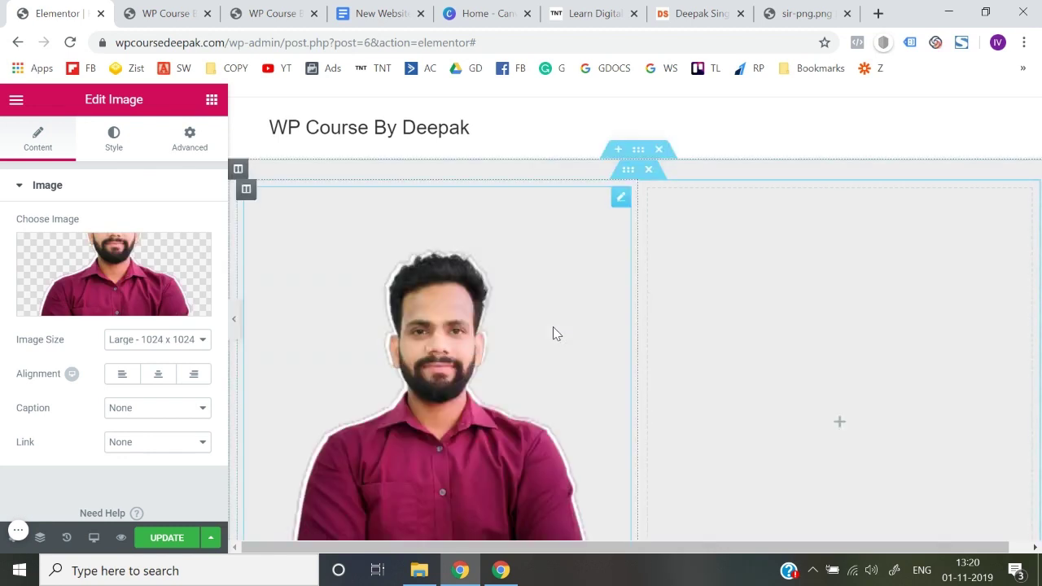
# Step: Preview the portrait without the editing panel and reduce its width to 49%
pyautogui.scroll(-1, 419, 399)
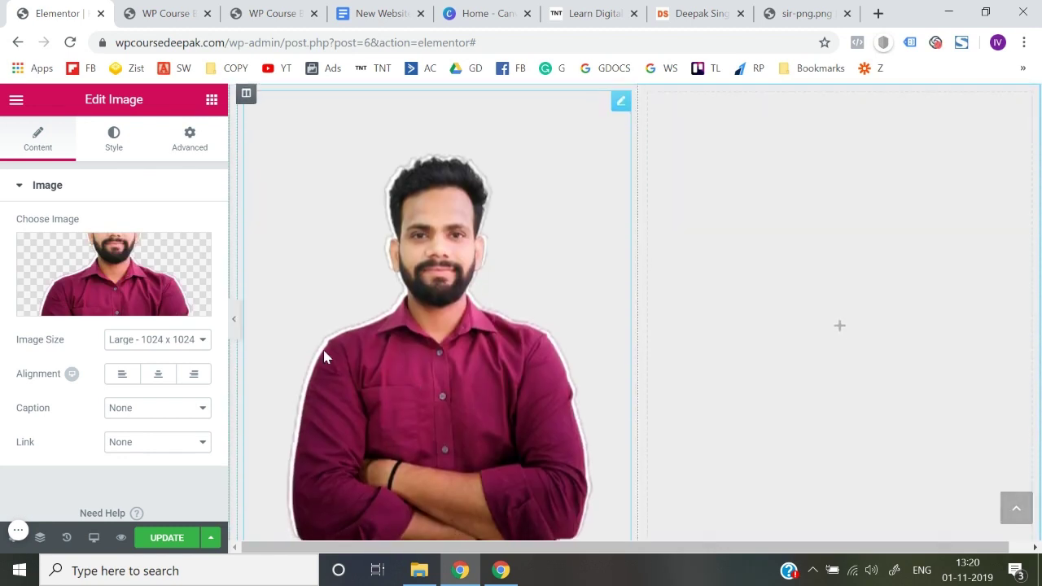
pyautogui.click(235, 321)
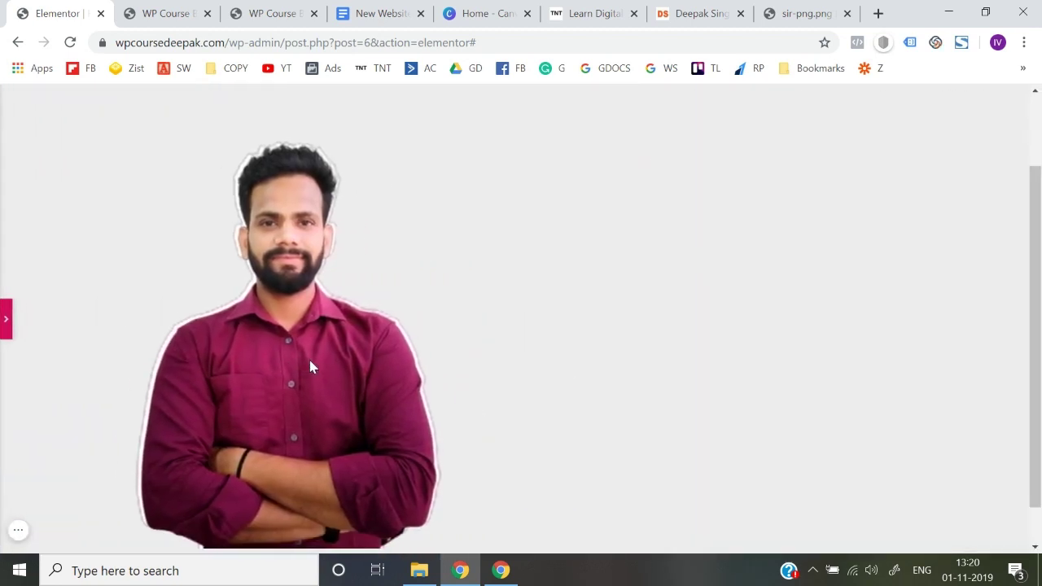
pyautogui.scroll(1, 309, 366)
pyautogui.scroll(-2, 118, 369)
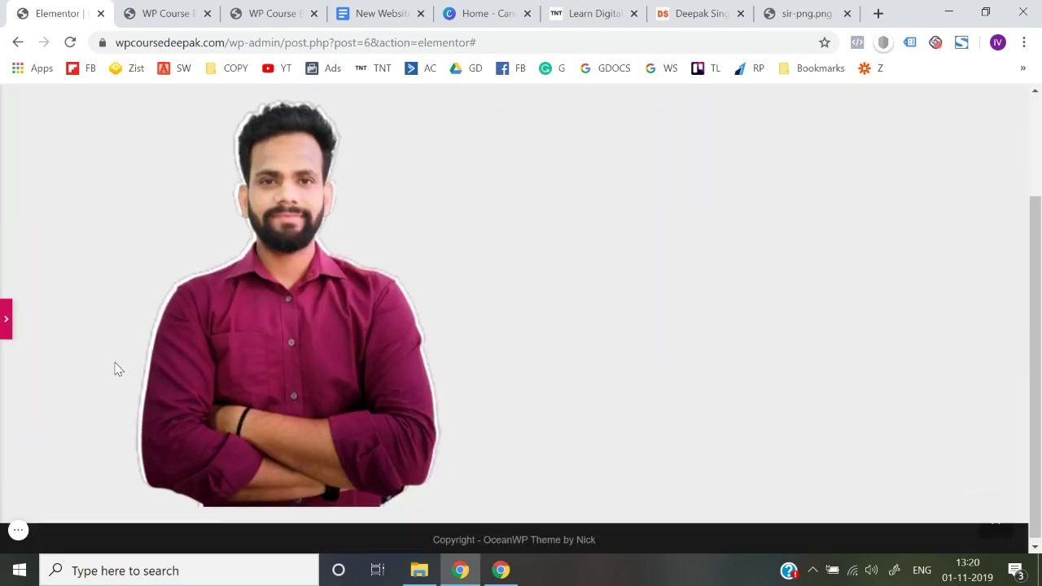
pyautogui.click(5, 319)
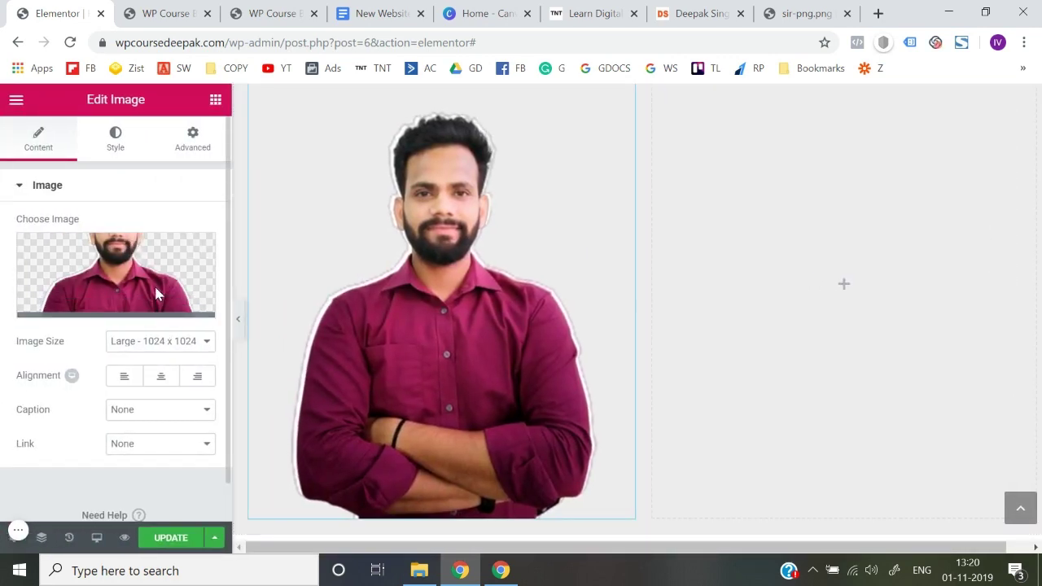
pyautogui.click(115, 140)
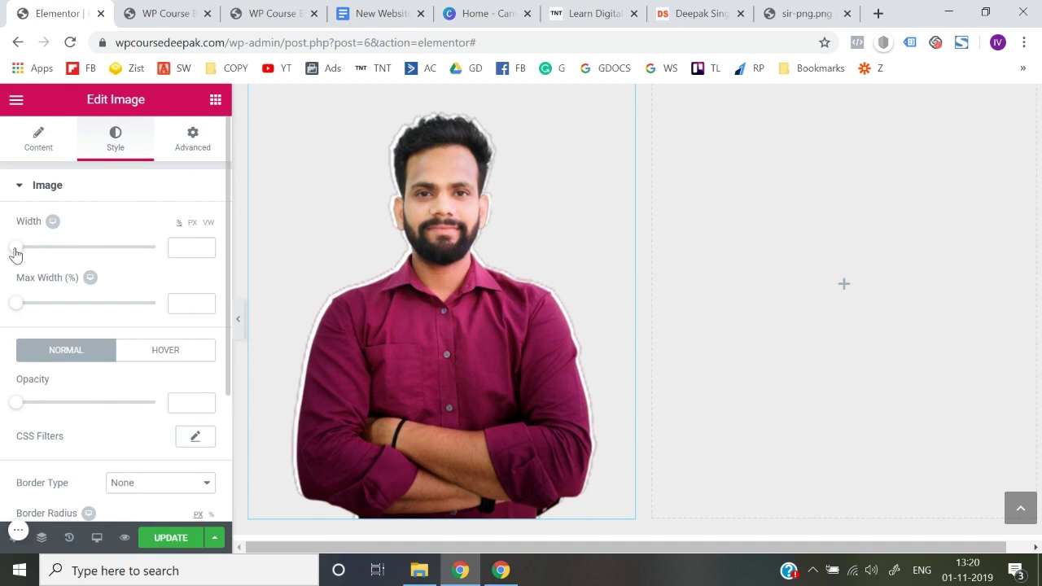
pyautogui.moveTo(15, 254); pyautogui.dragTo(83, 258)
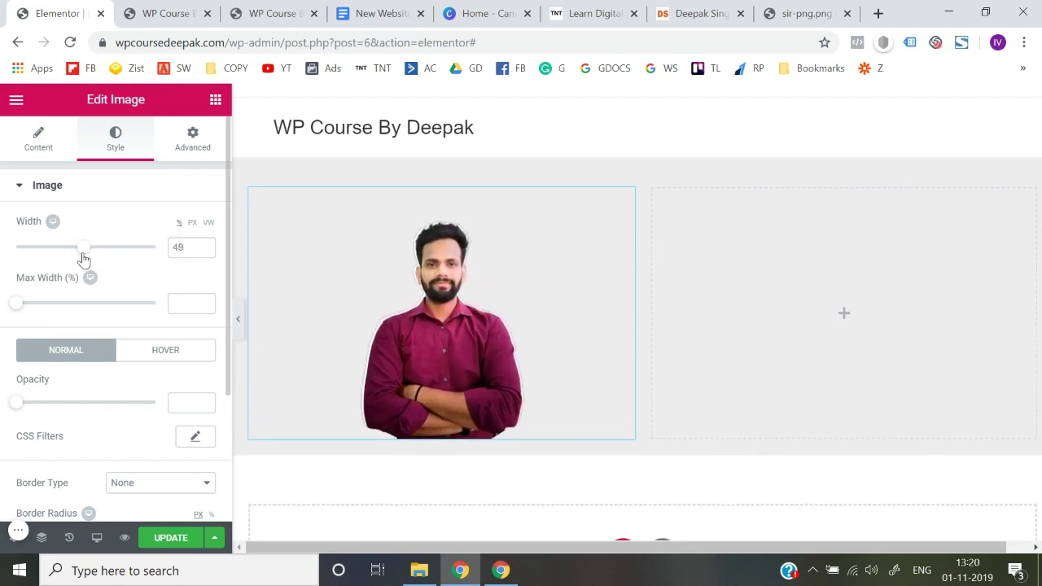
# Step: Change the portrait's image size to Full and set its width to 43%
pyautogui.click(36, 155)
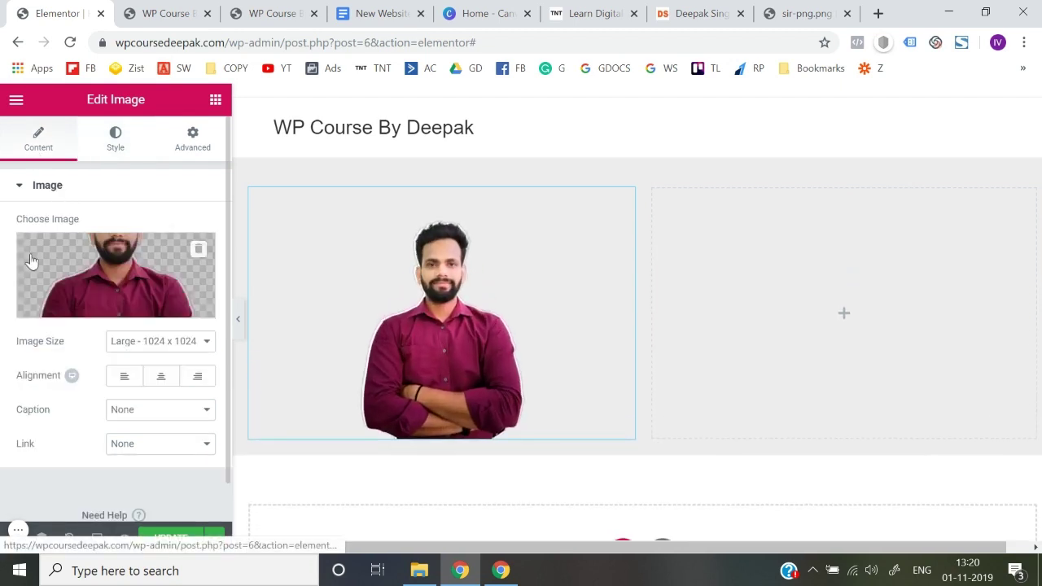
pyautogui.click(139, 350)
pyautogui.click(134, 409)
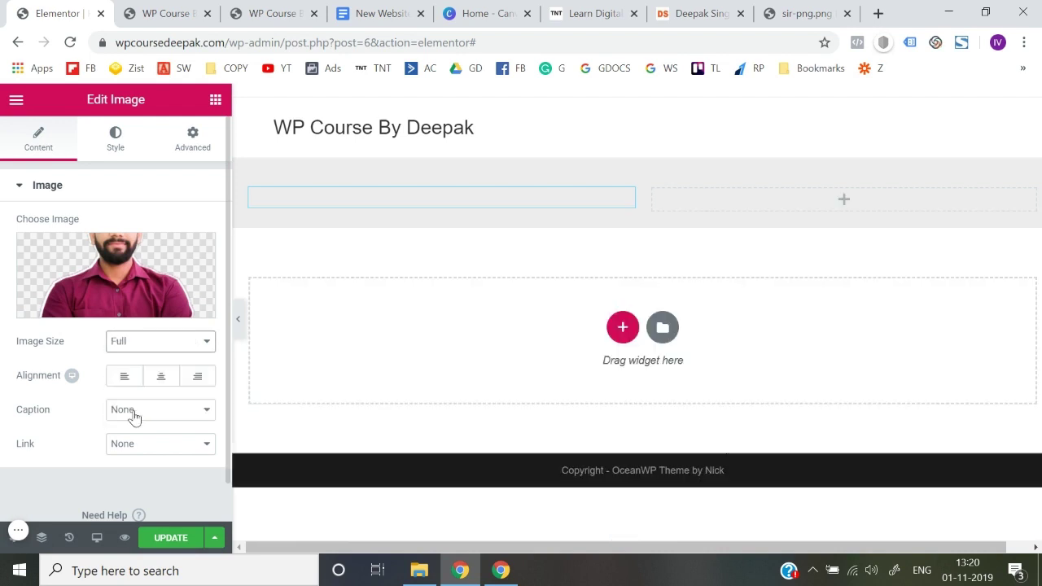
pyautogui.click(117, 139)
pyautogui.moveTo(79, 255); pyautogui.dragTo(74, 257)
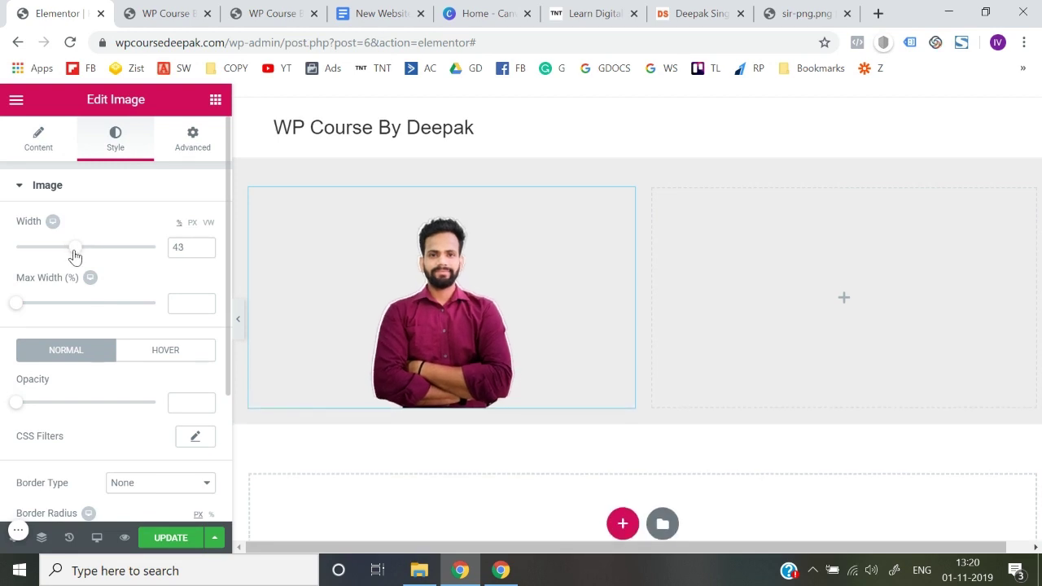
# Step: Preview the portrait section at full width without the editing panel
pyautogui.click(237, 325)
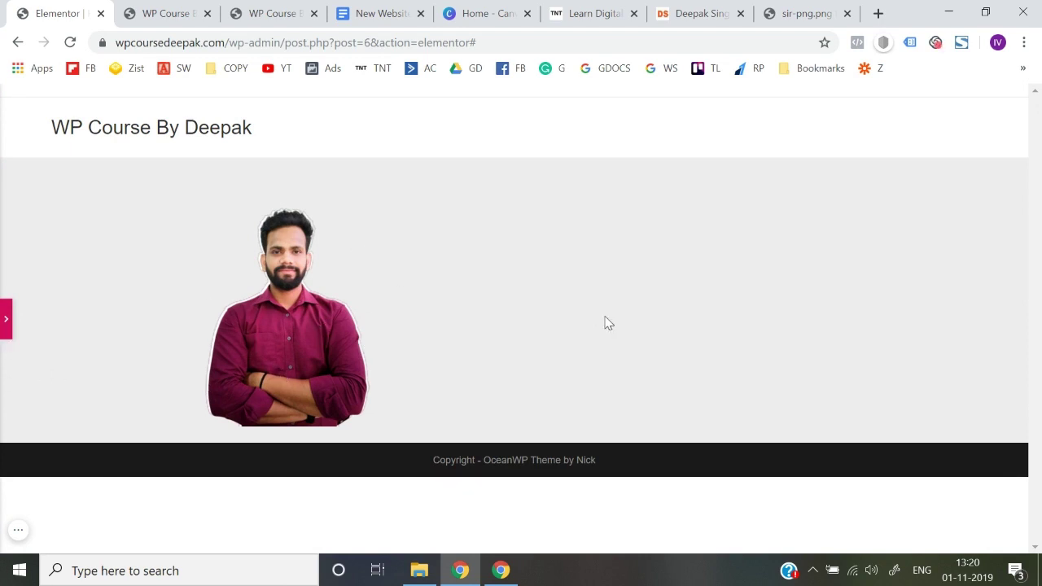
pyautogui.click(4, 318)
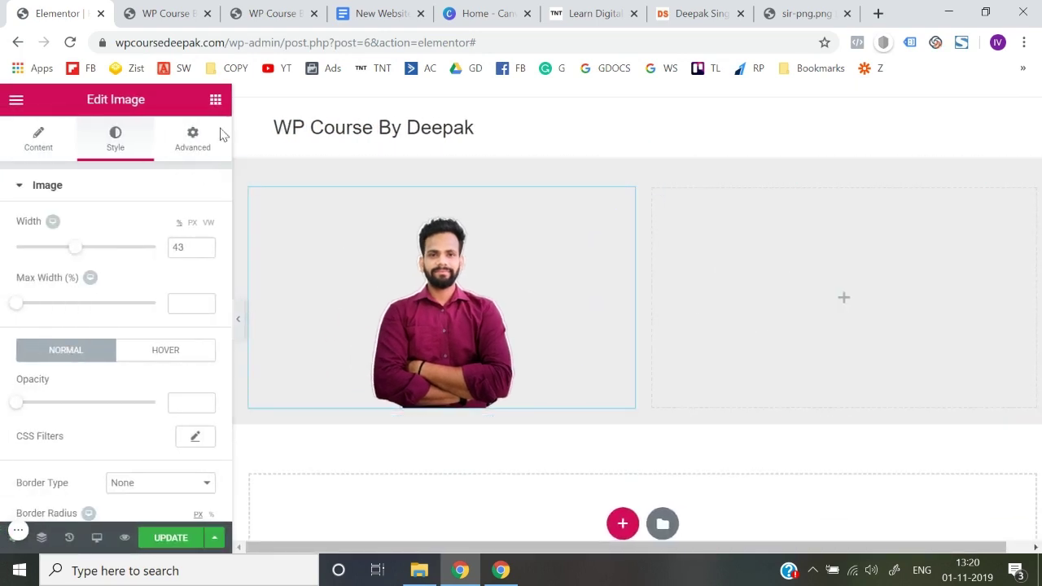
# Step: Add a Heading widget to the empty column beside the portrait and clear its placeholder title
pyautogui.click(215, 102)
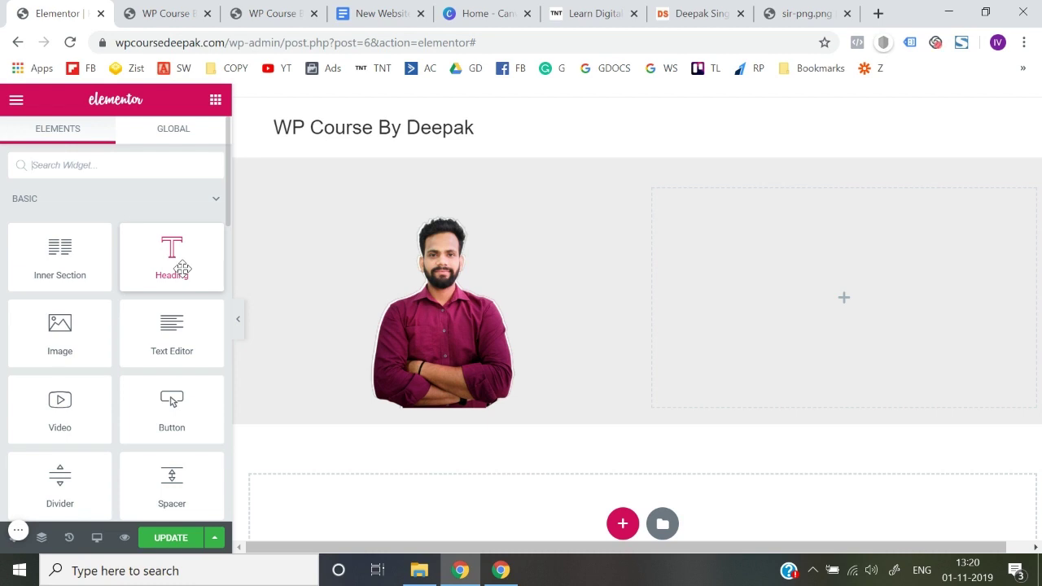
pyautogui.moveTo(171, 270); pyautogui.dragTo(832, 306)
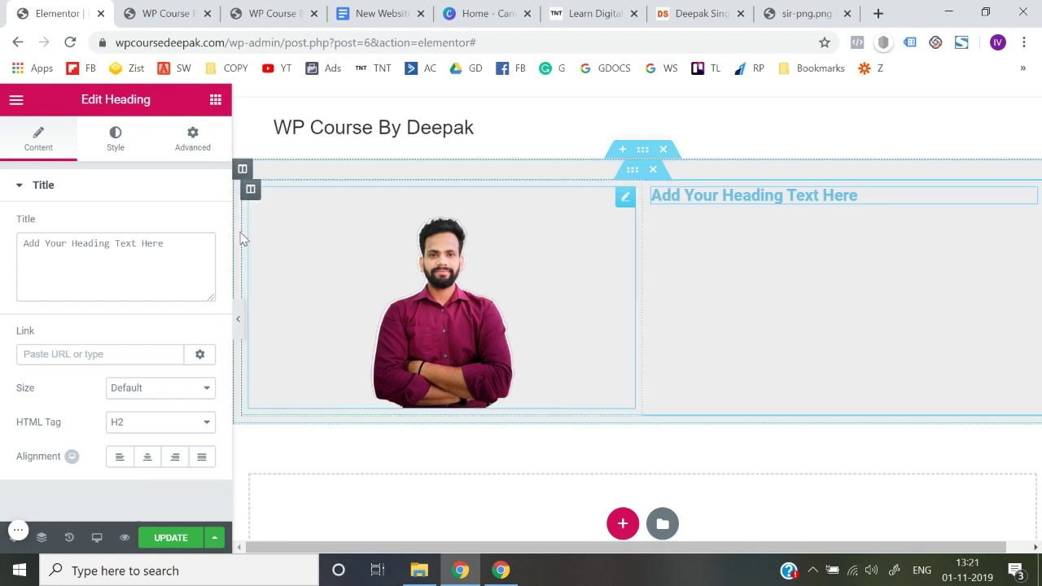
pyautogui.tripleClick(181, 253)
pyautogui.press('BackSpace')
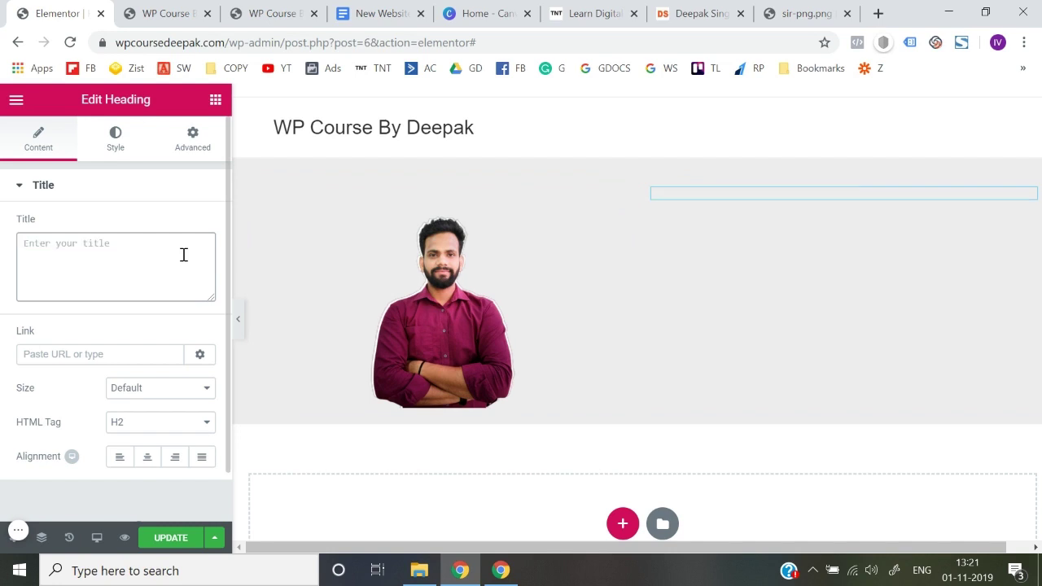
# Step: Copy the introduction from "Hey there," through "submit your details." in the New Website document and paste it as the heading's title
pyautogui.click(358, 12)
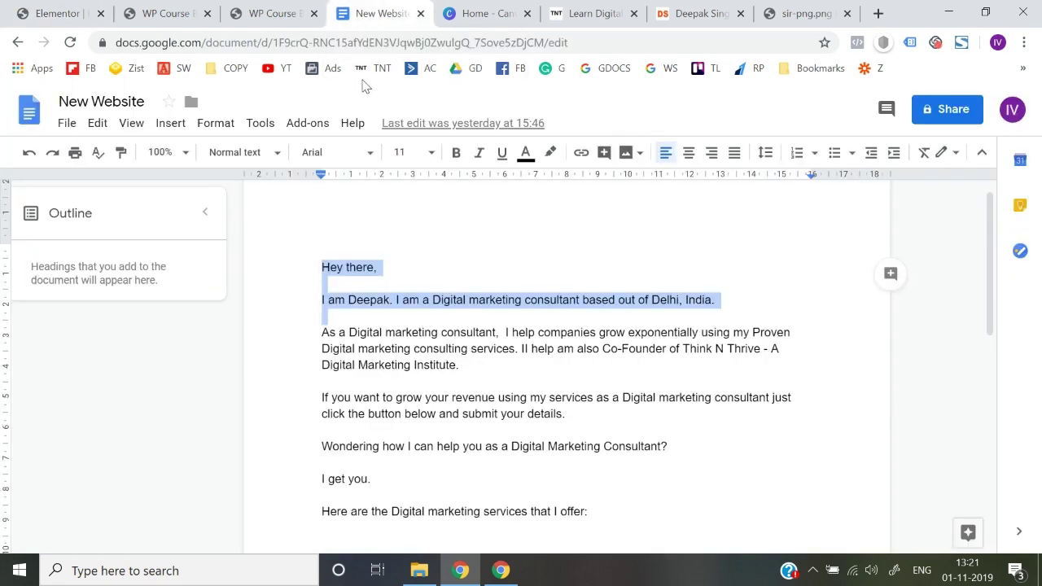
pyautogui.click(395, 310)
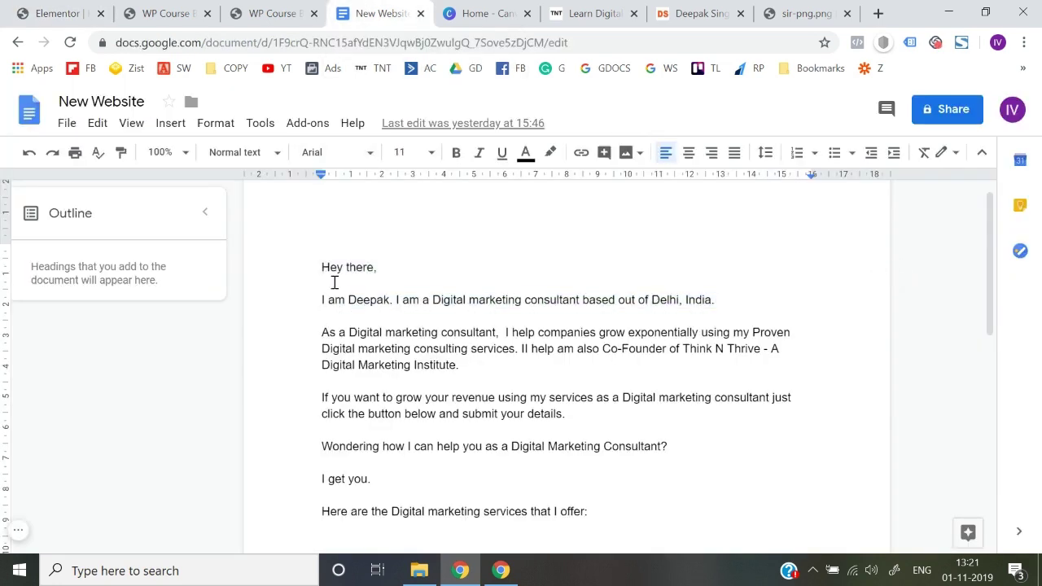
pyautogui.moveTo(322, 267); pyautogui.dragTo(579, 414)
pyautogui.hotkey('ctrl', 'c')
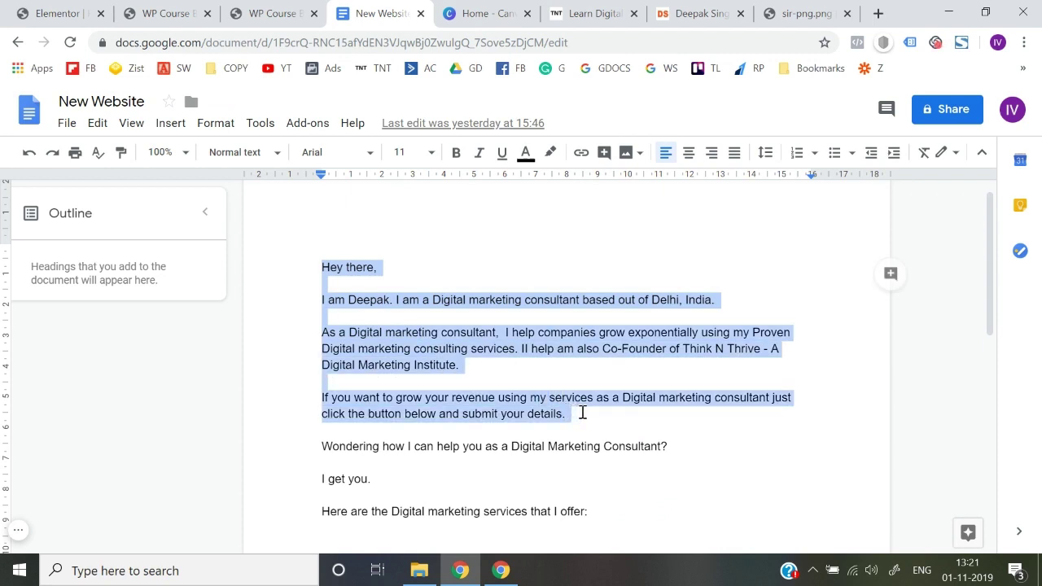
pyautogui.click(57, 13)
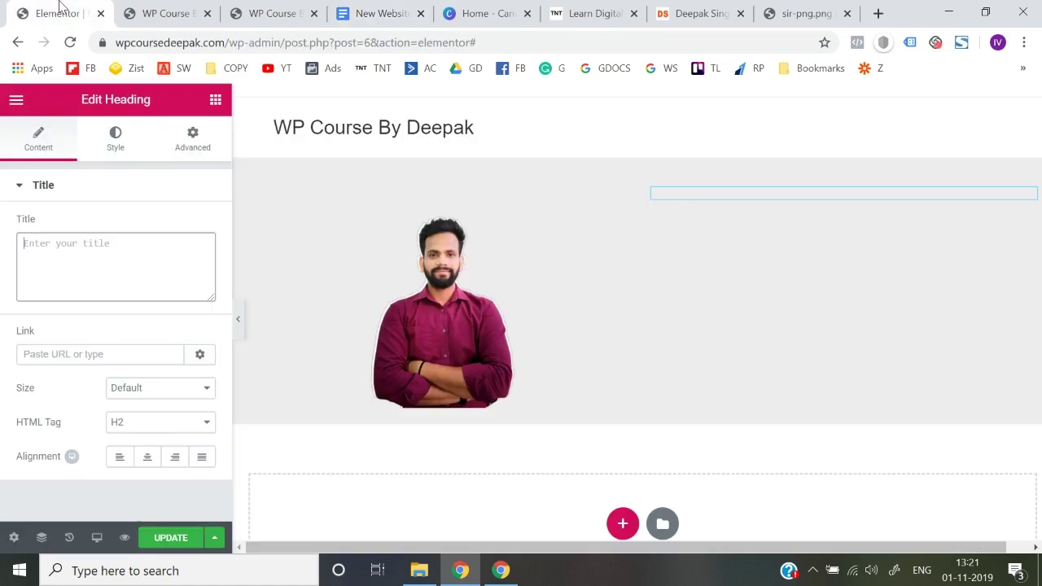
pyautogui.hotkey('ctrl', 'v')
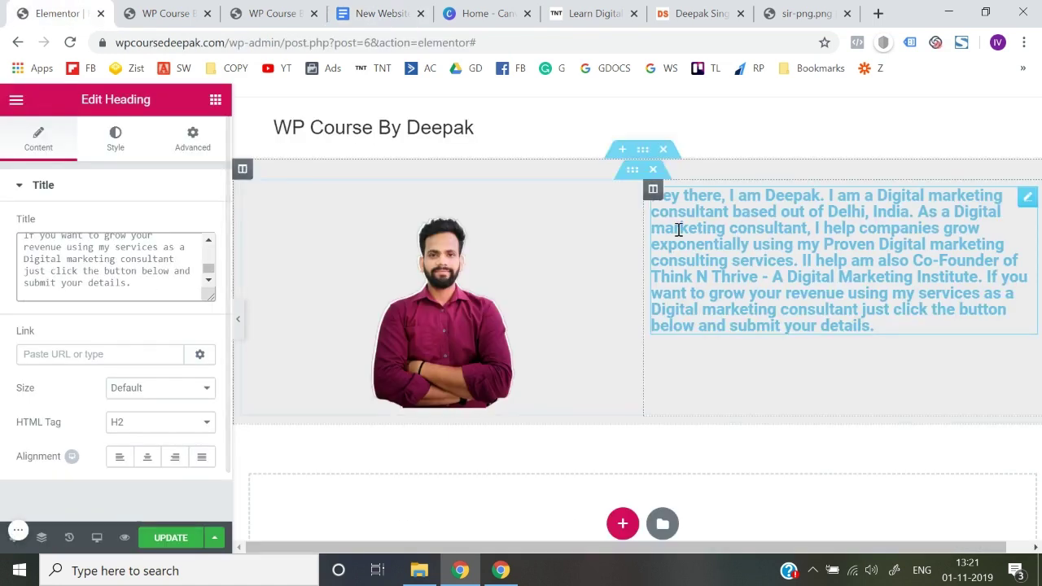
# Step: Review the pasted heading title and remove the blank line at its end
pyautogui.scroll(3, 172, 270)
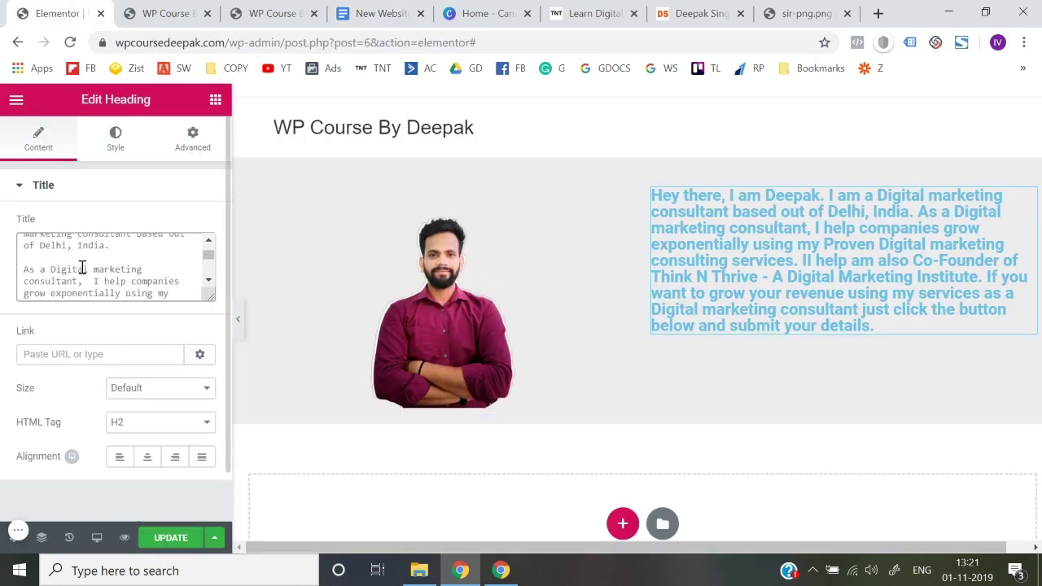
pyautogui.scroll(2, 82, 269)
pyautogui.scroll(-5, 82, 268)
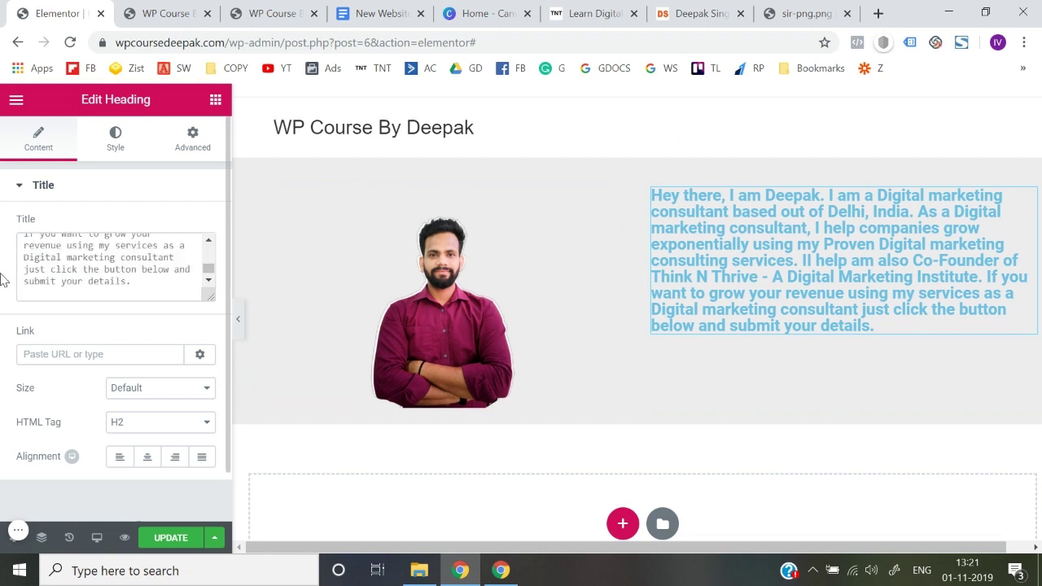
pyautogui.click(86, 294)
pyautogui.press('BackSpace')
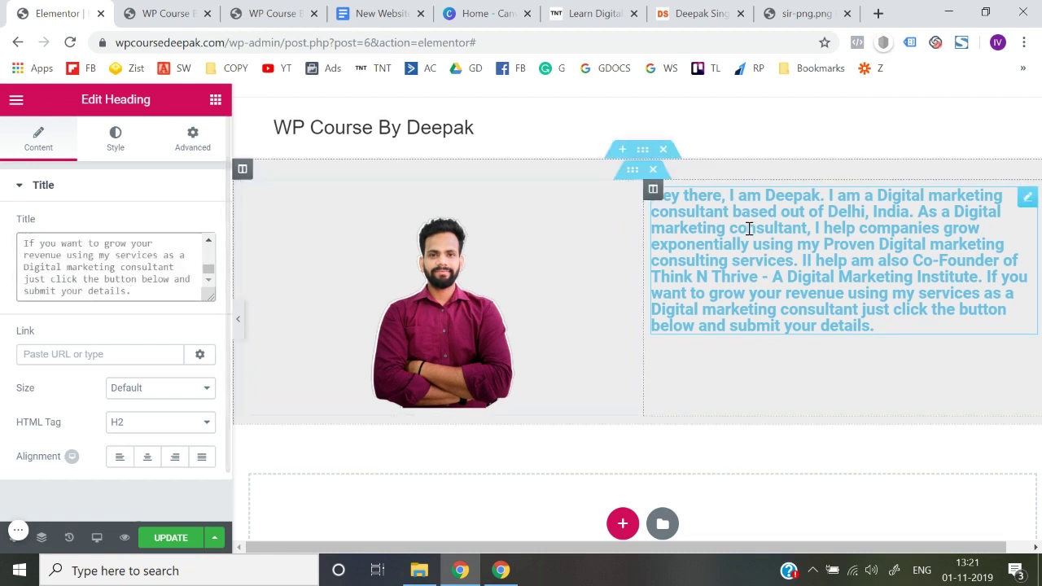
pyautogui.click(0, 279)
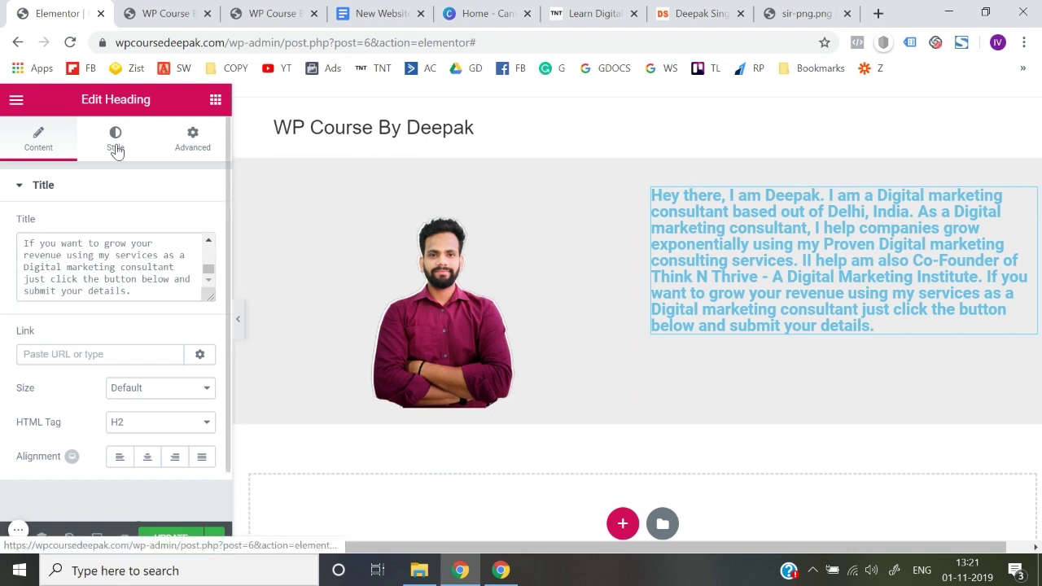
# Step: Set the heading's text color to semi-transparent black, rgba(0,0,0,0.63)
pyautogui.click(116, 151)
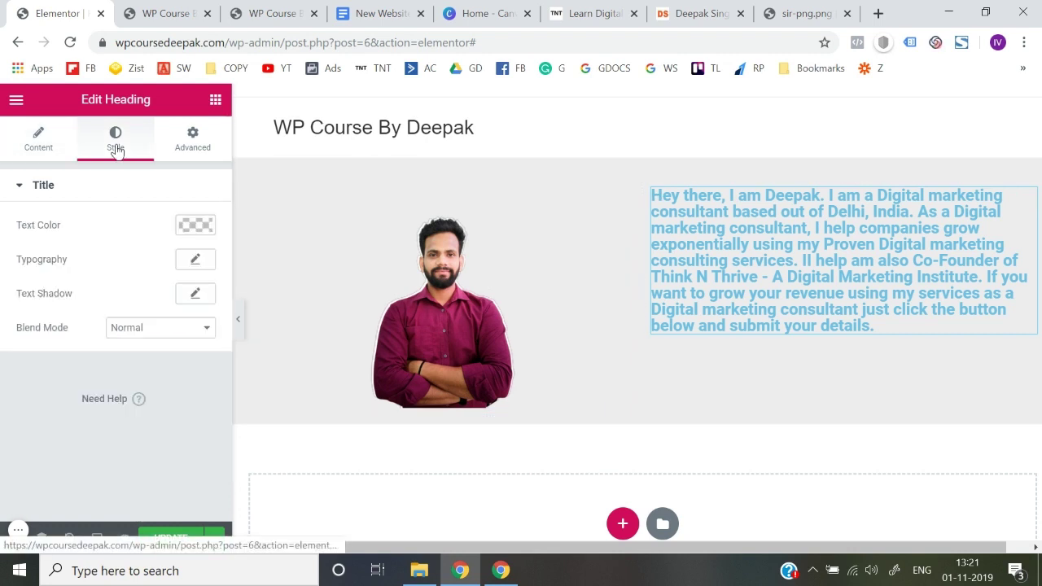
pyautogui.click(200, 228)
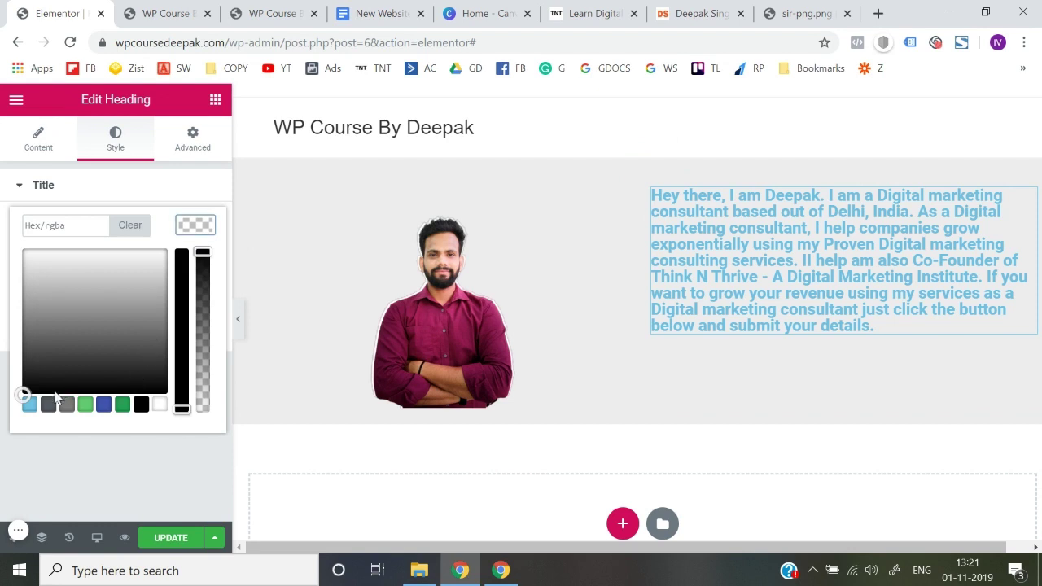
pyautogui.click(141, 406)
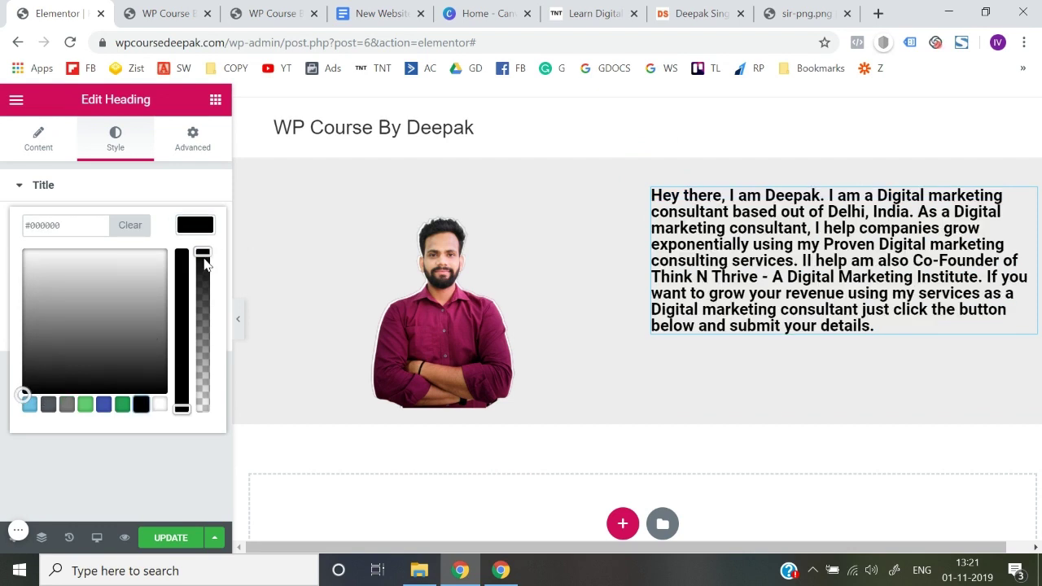
pyautogui.moveTo(202, 250); pyautogui.dragTo(205, 307)
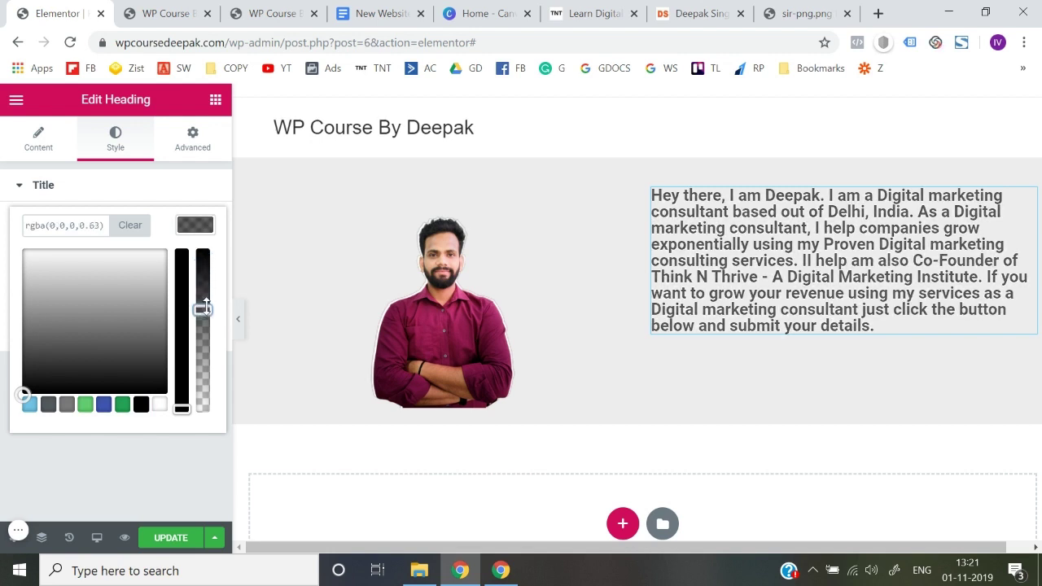
pyautogui.click(156, 465)
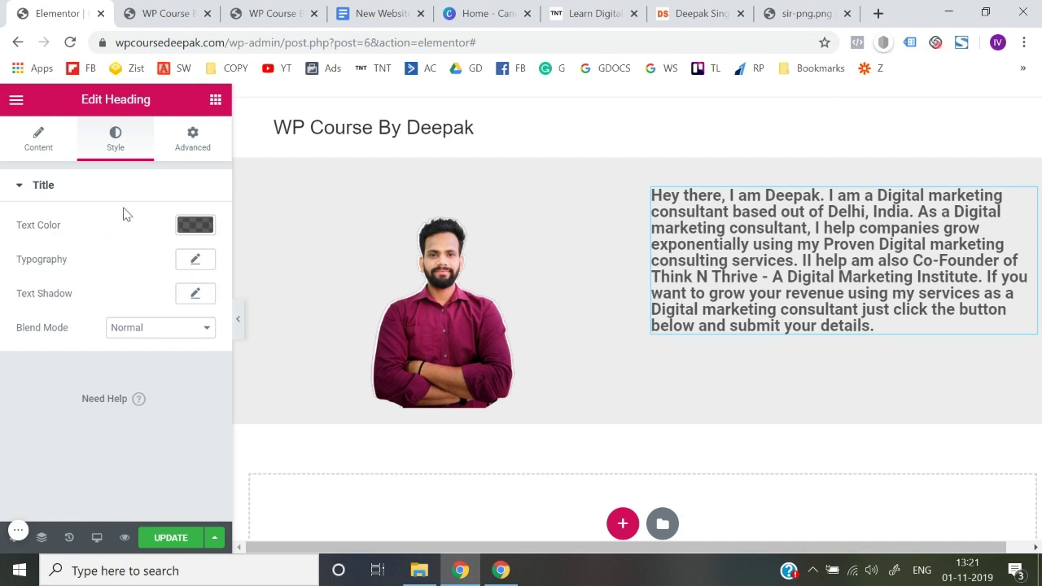
# Step: Change the heading's typography family to Nunito
pyautogui.click(198, 262)
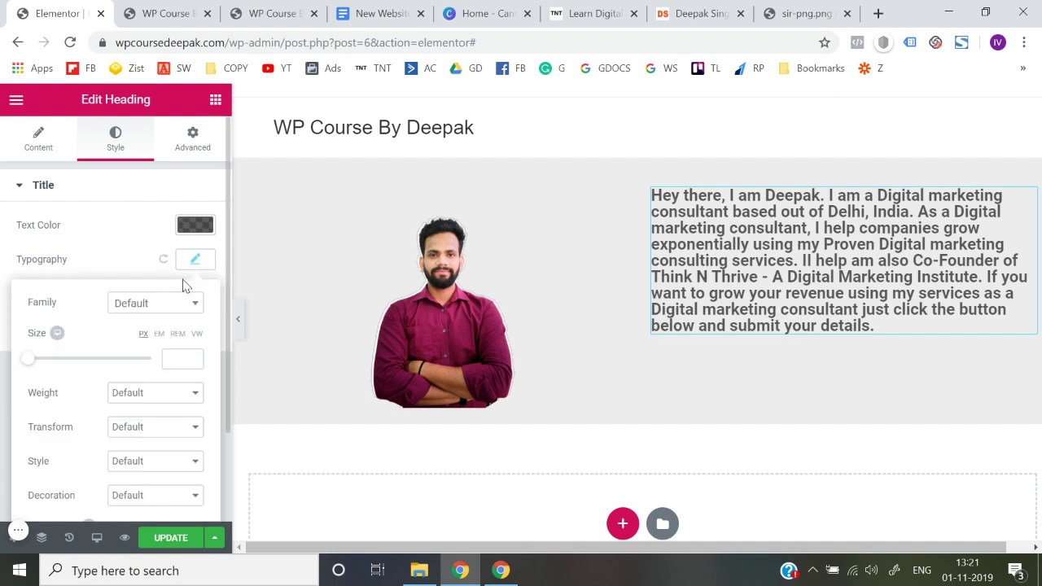
pyautogui.click(155, 307)
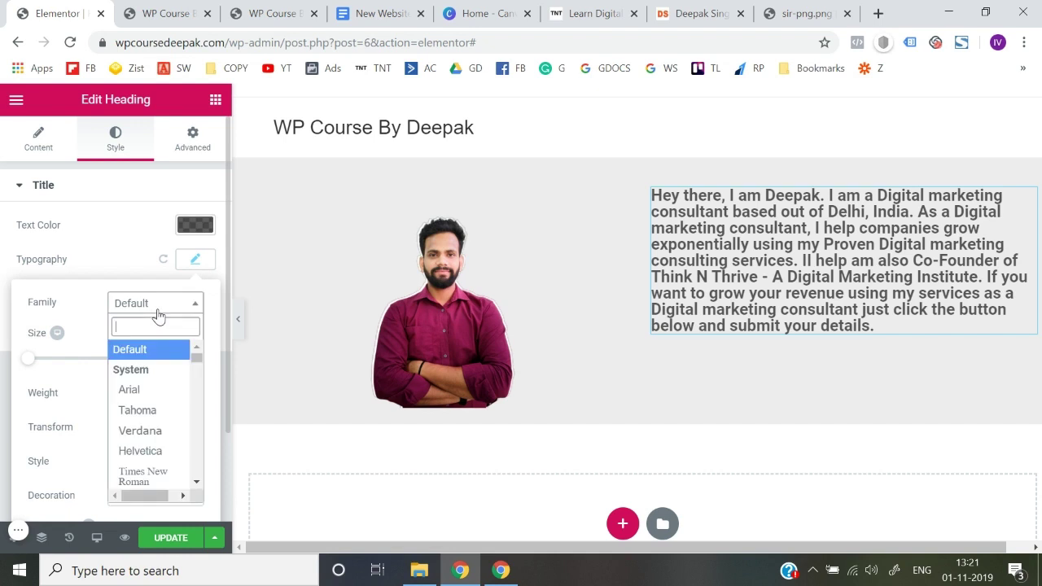
pyautogui.write('nuni')
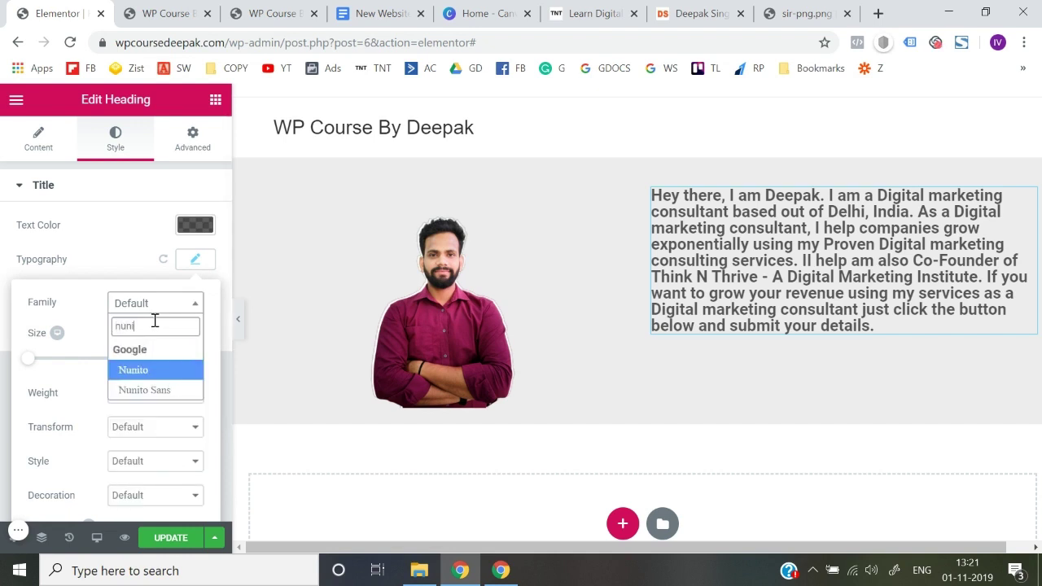
pyautogui.click(138, 373)
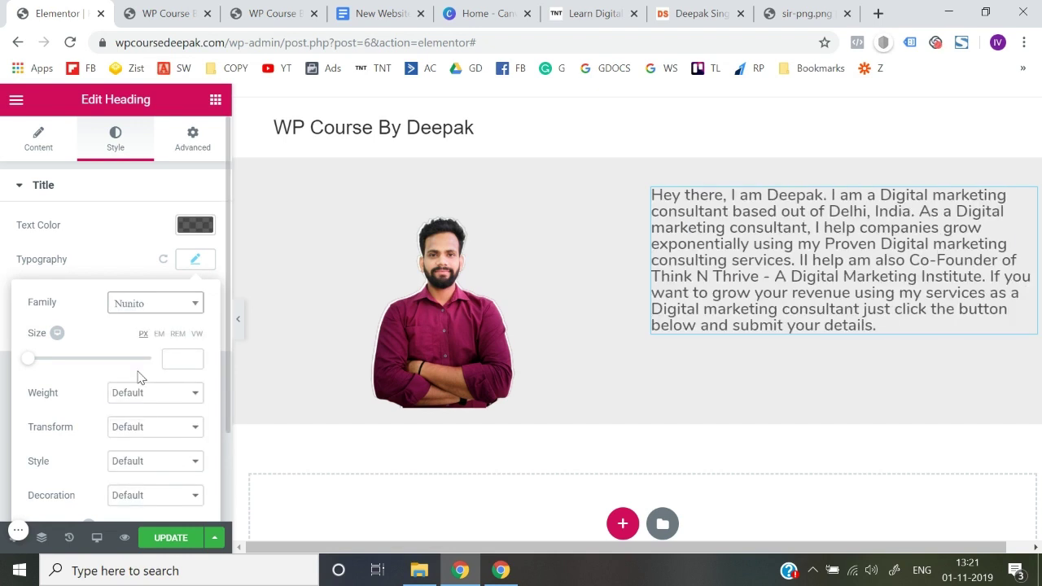
# Step: Set the heading's font size to 20 px
pyautogui.scroll(-1, 96, 393)
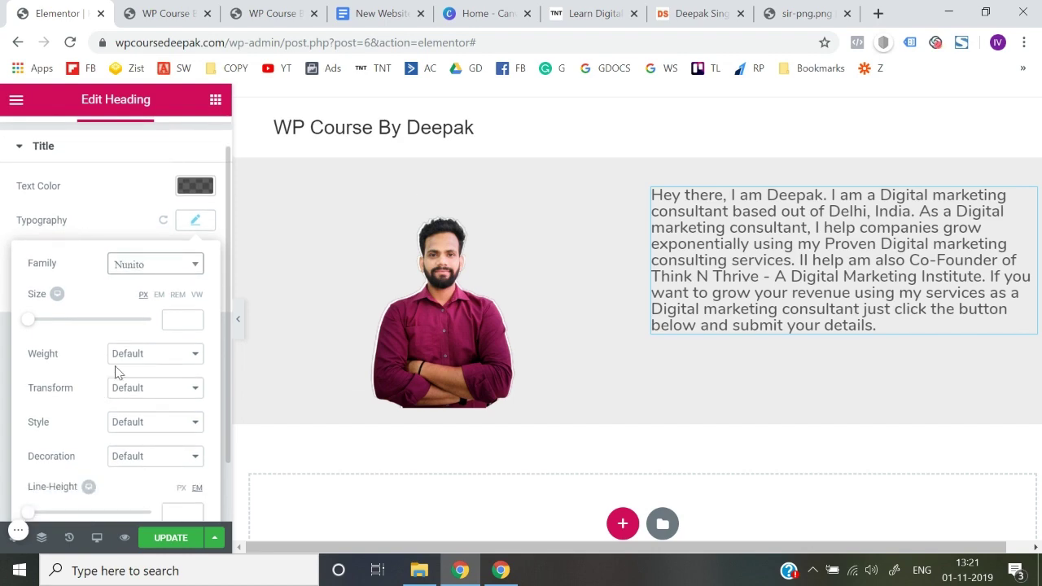
pyautogui.click(194, 316)
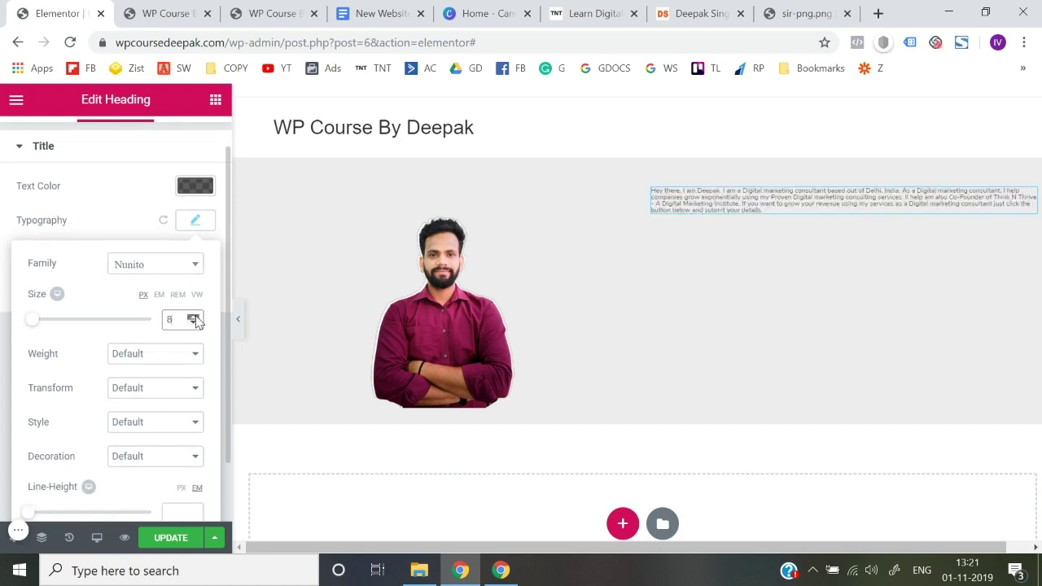
pyautogui.click(196, 316)
pyautogui.click(196, 315)
pyautogui.click(197, 316)
pyautogui.click(197, 317)
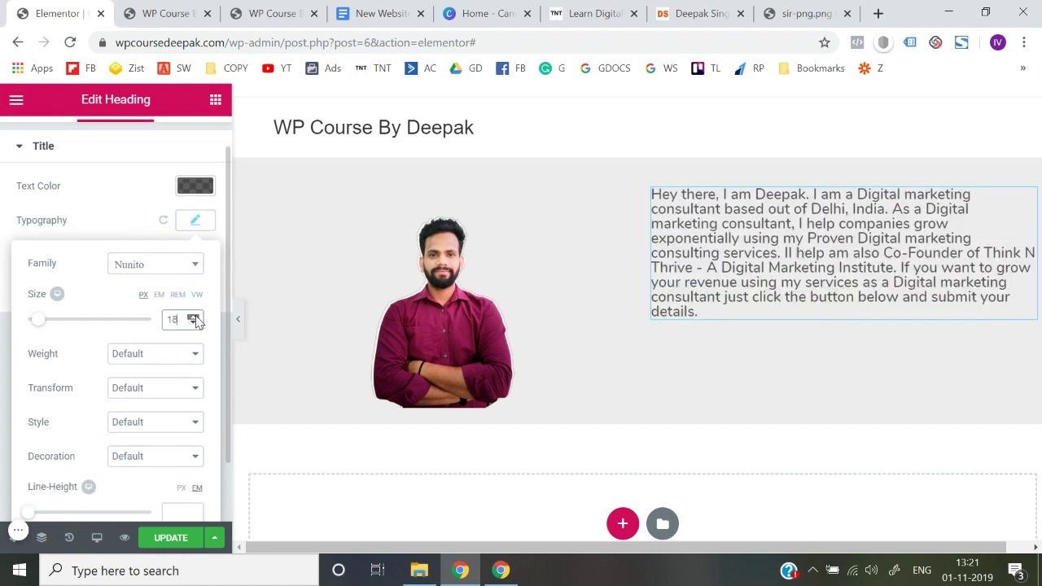
pyautogui.click(196, 317)
pyautogui.click(196, 317)
pyautogui.click(195, 323)
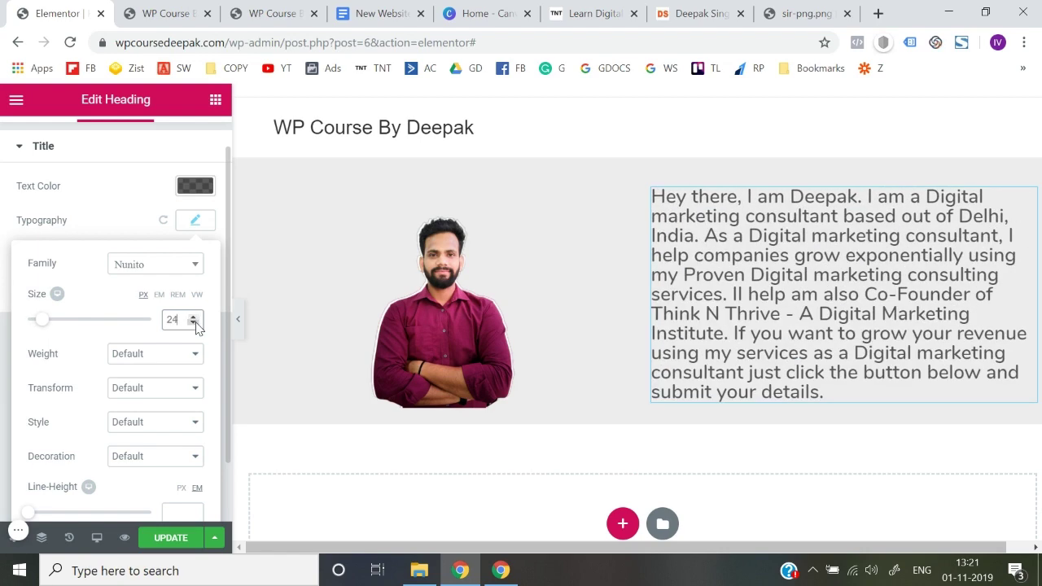
pyautogui.click(195, 323)
pyautogui.click(195, 324)
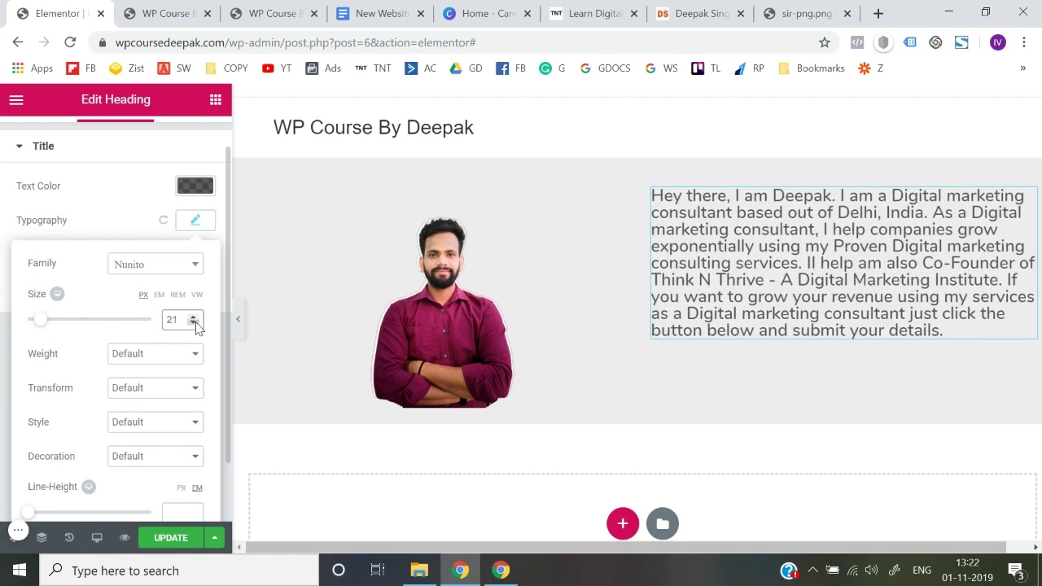
pyautogui.click(196, 323)
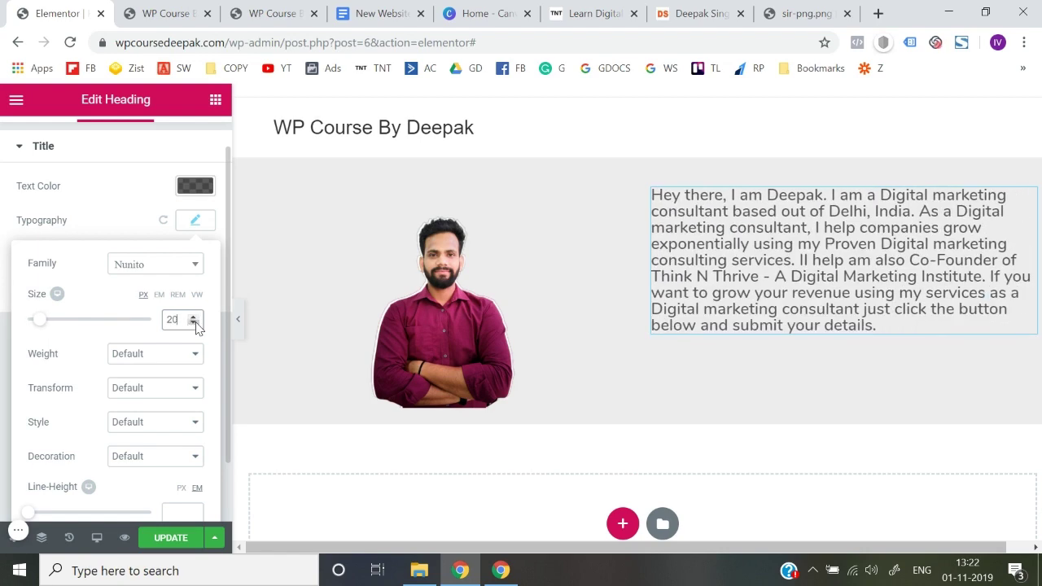
# Step: Try font weight 600 on the heading and settle on weight 500
pyautogui.click(174, 361)
pyautogui.click(154, 436)
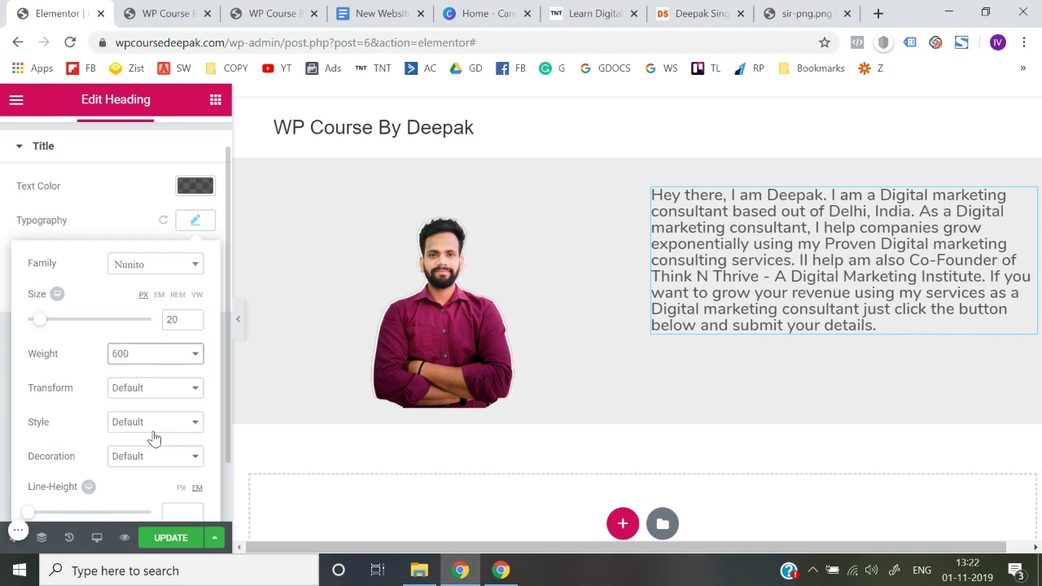
pyautogui.click(171, 361)
pyautogui.click(158, 423)
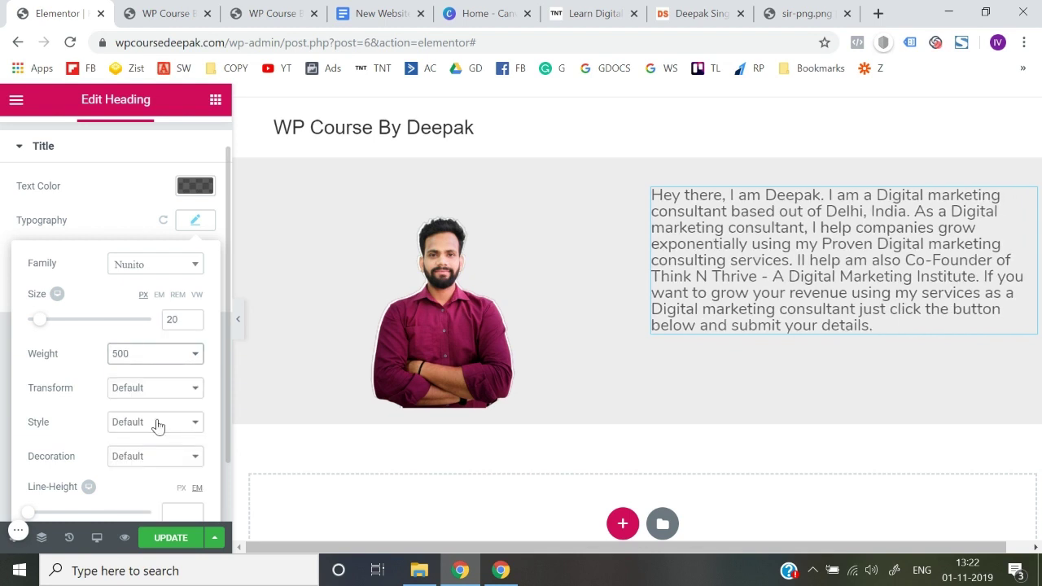
pyautogui.scroll(-1, 122, 350)
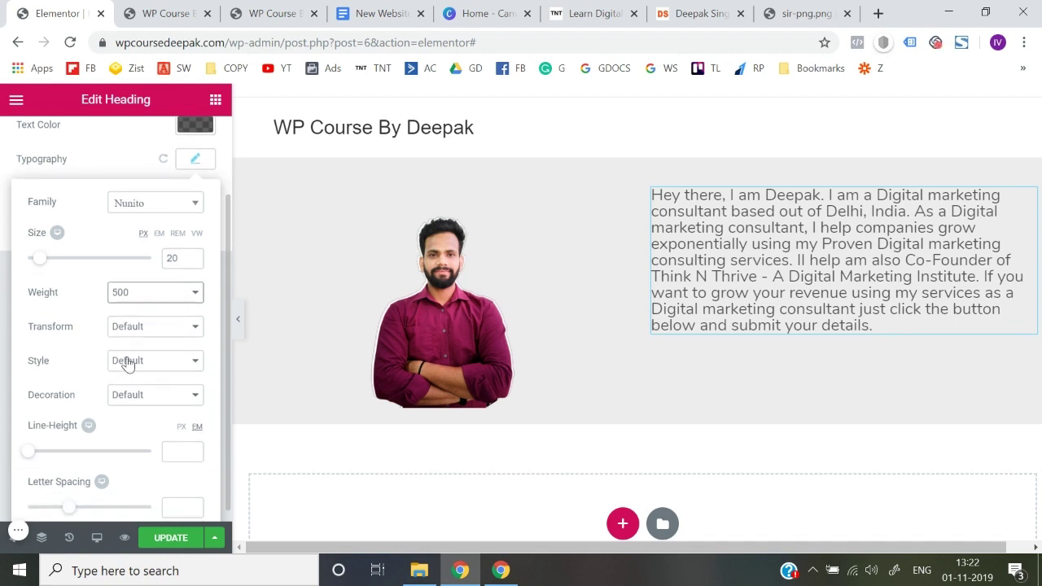
pyautogui.click(144, 330)
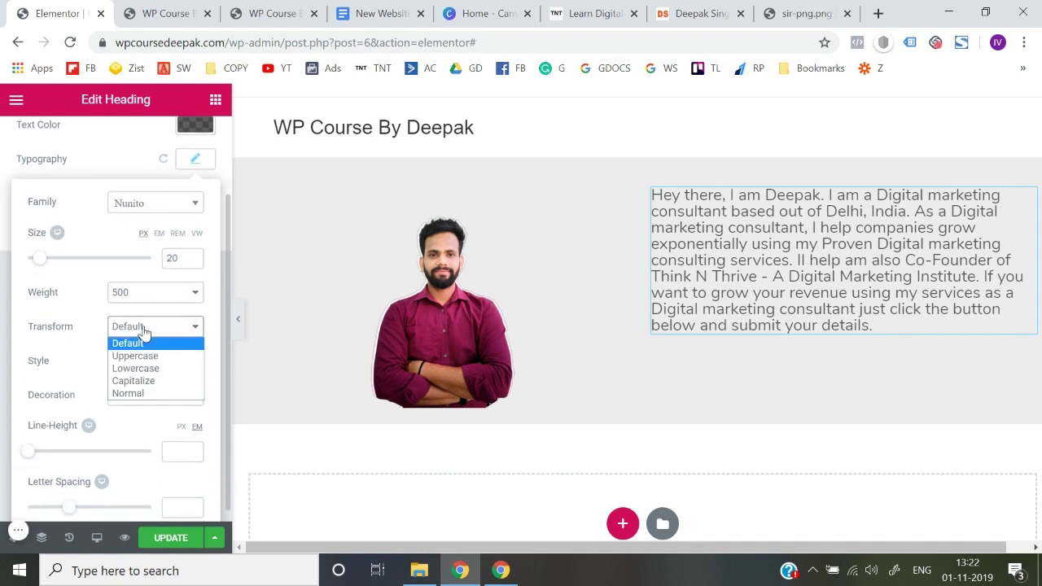
pyautogui.click(58, 335)
pyautogui.click(118, 364)
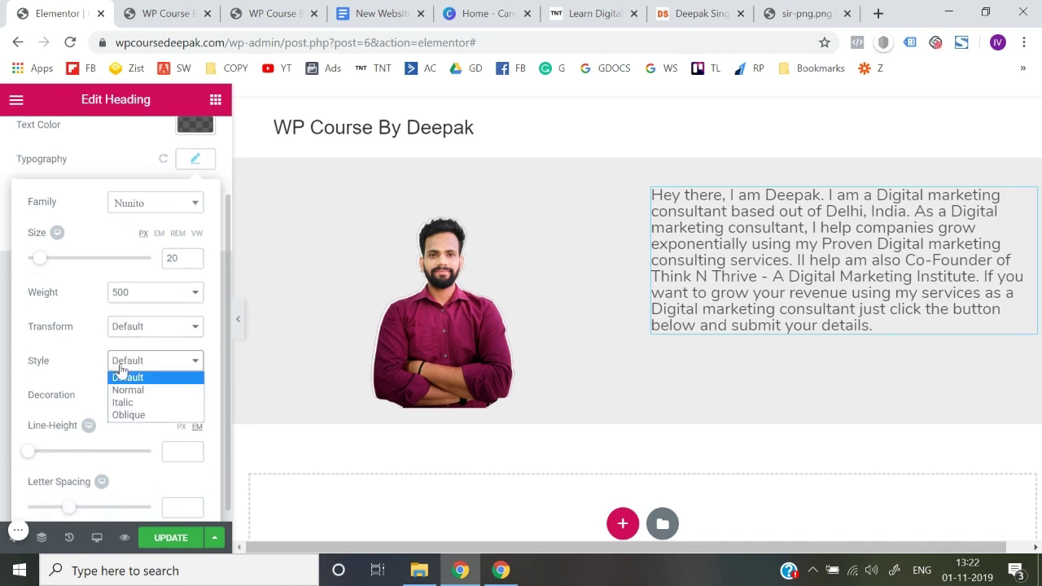
pyautogui.click(38, 346)
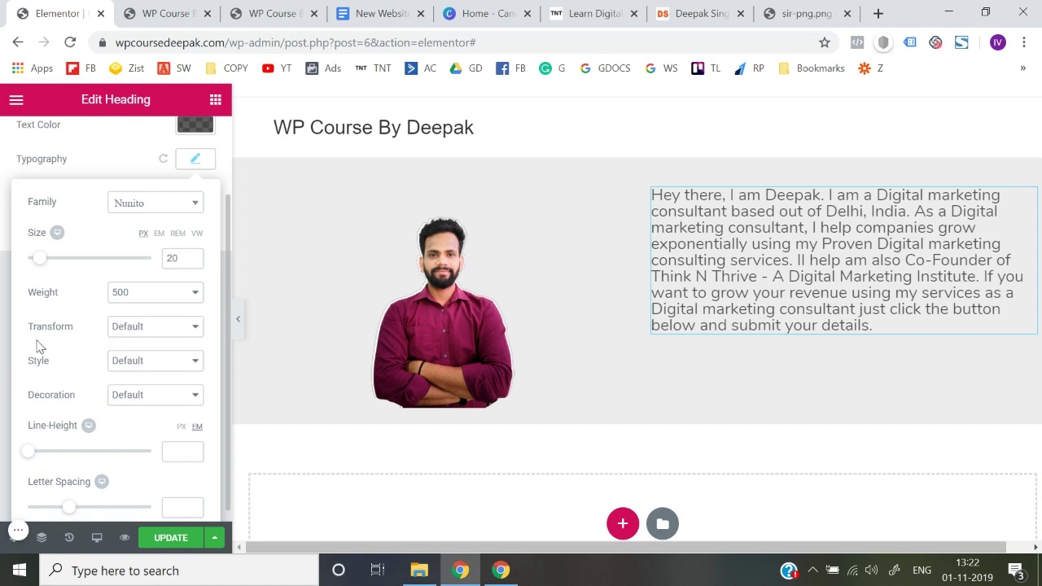
# Step: Set the introduction heading's line height to 1.3 em
pyautogui.scroll(-1, 89, 381)
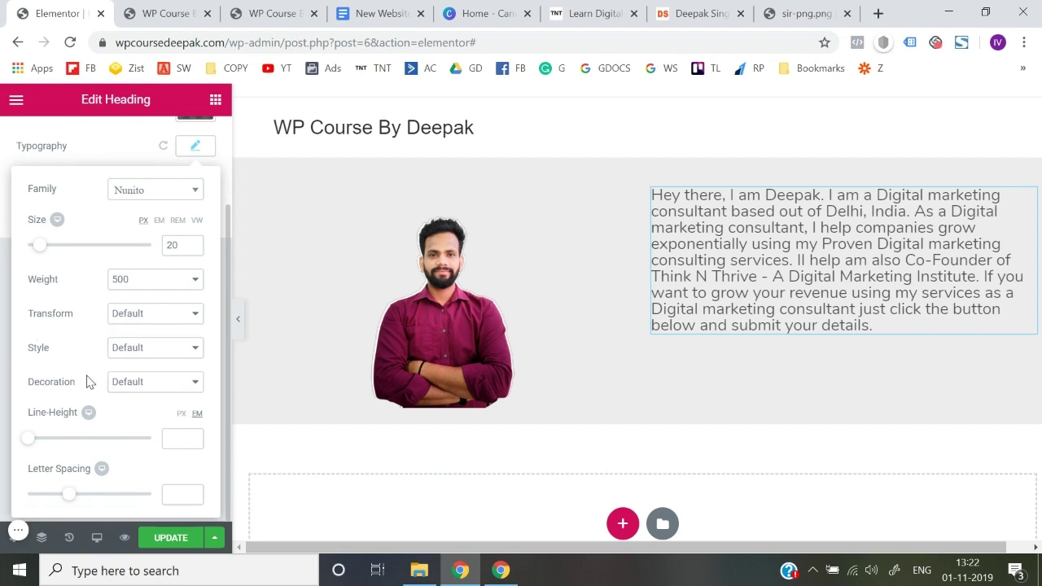
pyautogui.click(193, 437)
pyautogui.click(193, 437)
pyautogui.click(192, 437)
pyautogui.click(193, 437)
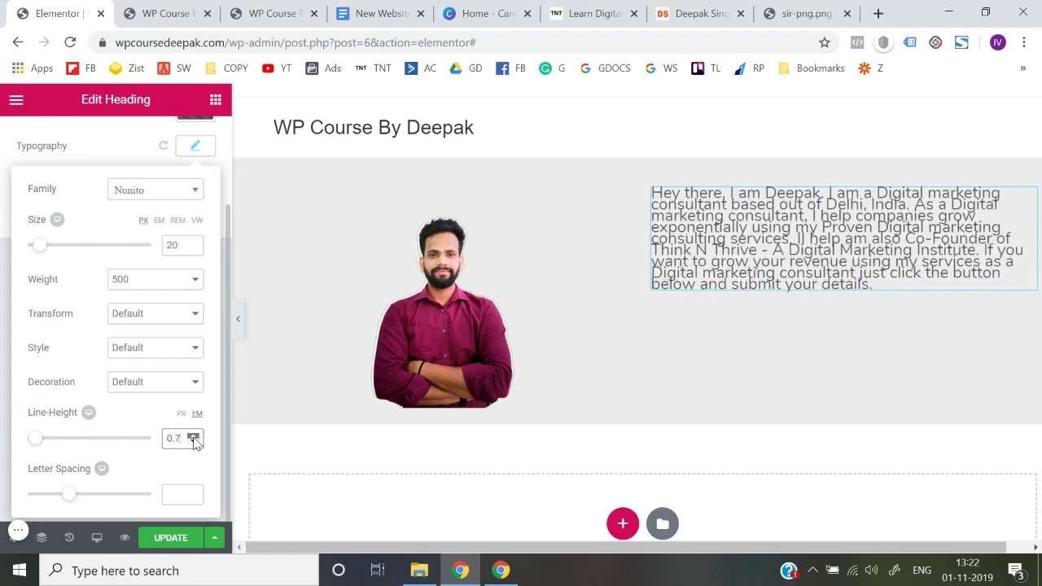
pyautogui.click(193, 437)
pyautogui.click(193, 437)
pyautogui.click(193, 438)
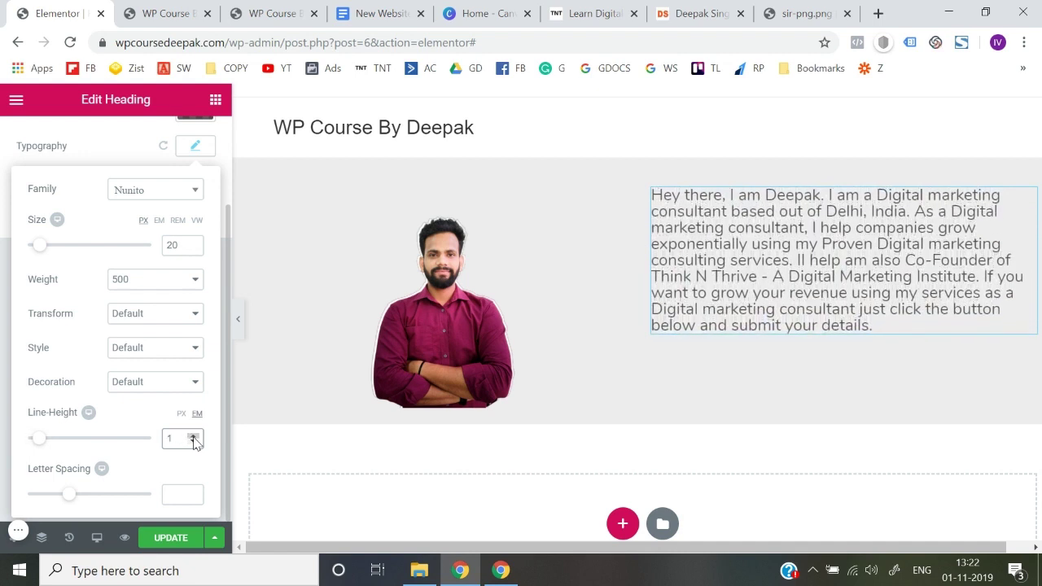
pyautogui.click(193, 438)
pyautogui.click(193, 437)
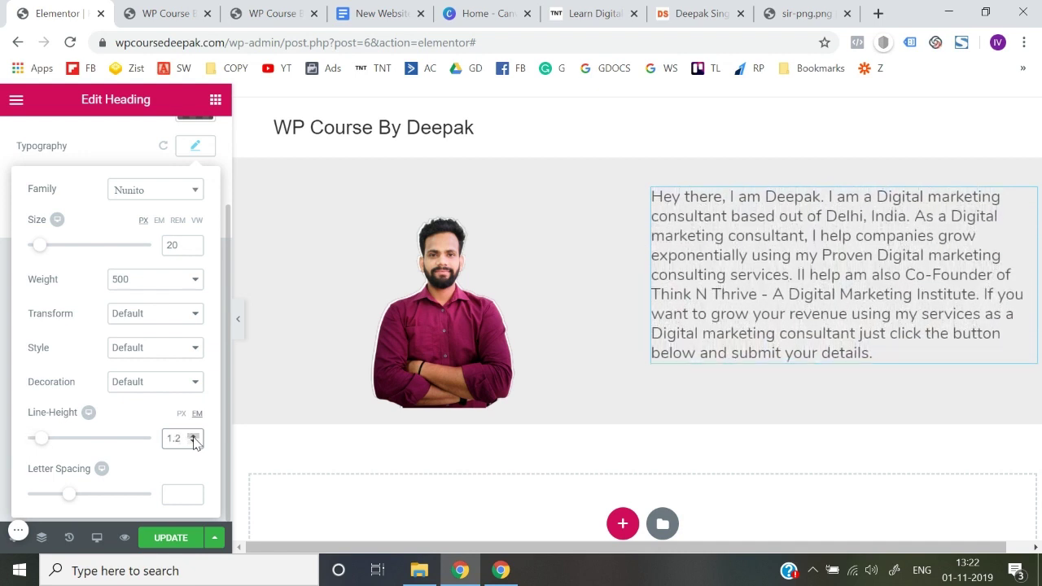
pyautogui.click(193, 437)
pyautogui.click(194, 442)
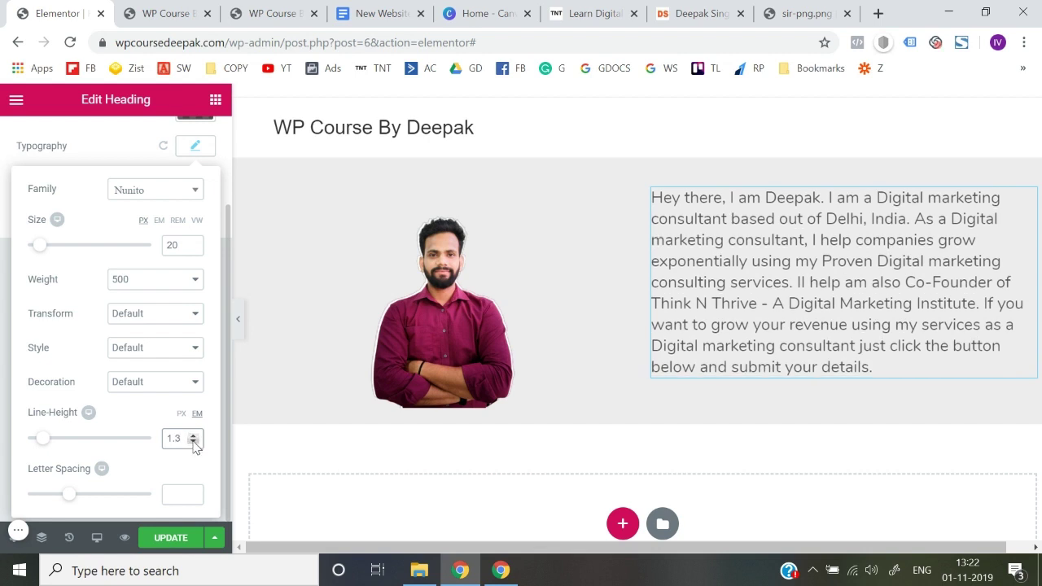
pyautogui.click(193, 437)
pyautogui.click(2, 418)
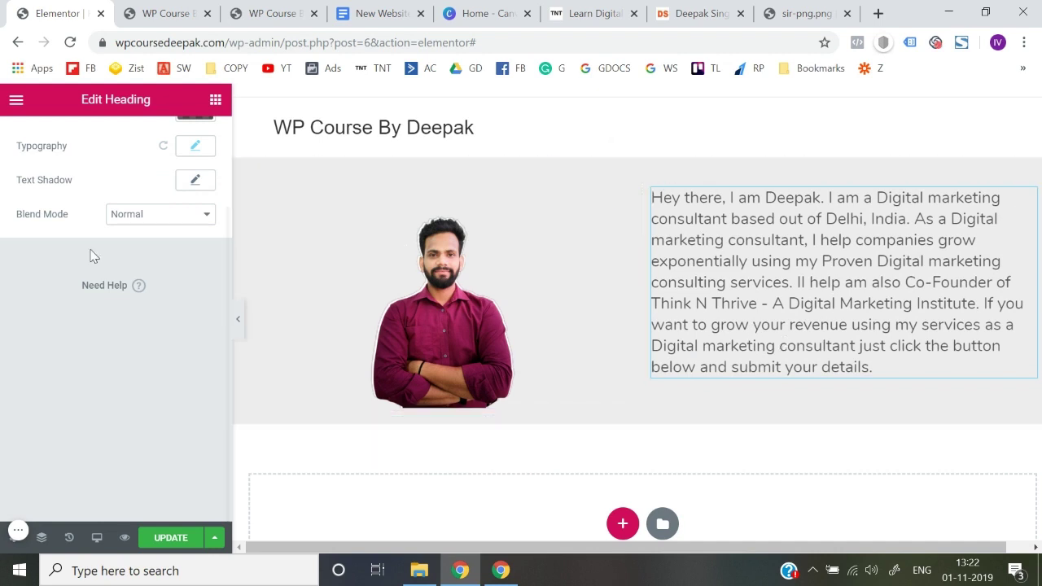
# Step: Try center alignment on the introduction heading and settle on left alignment
pyautogui.scroll(3, 93, 255)
pyautogui.click(35, 131)
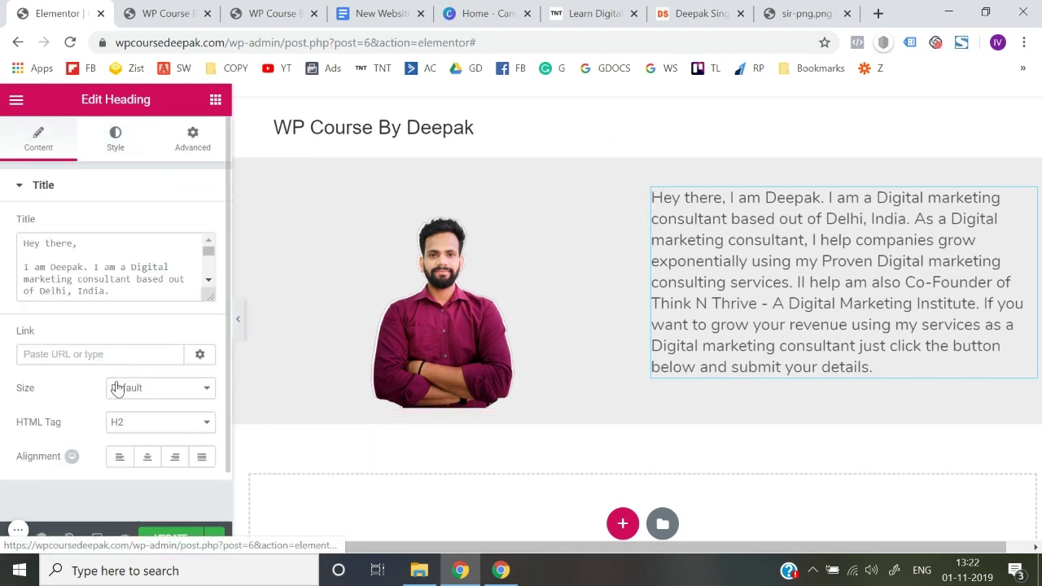
pyautogui.click(147, 460)
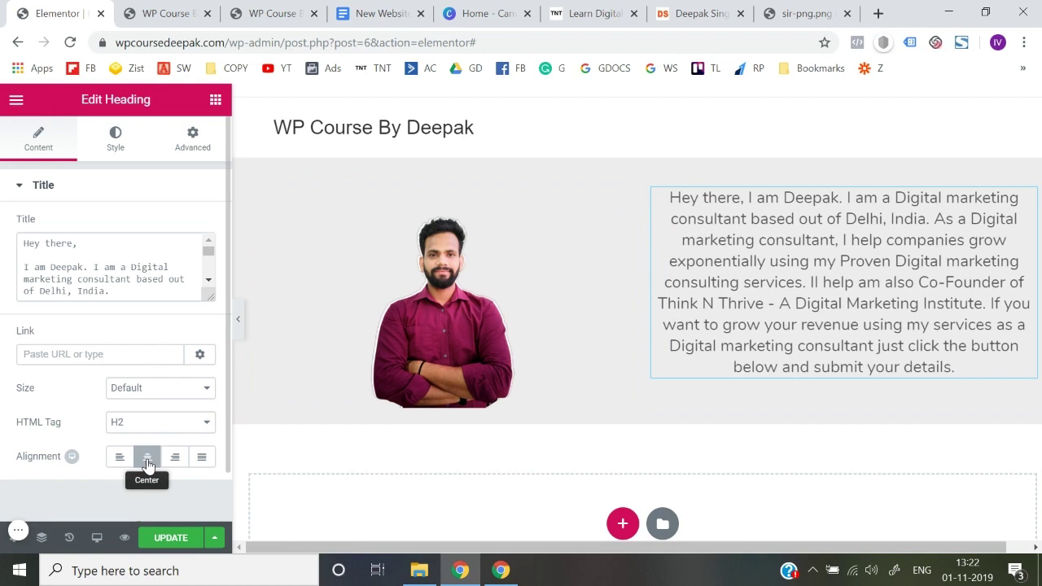
pyautogui.click(122, 461)
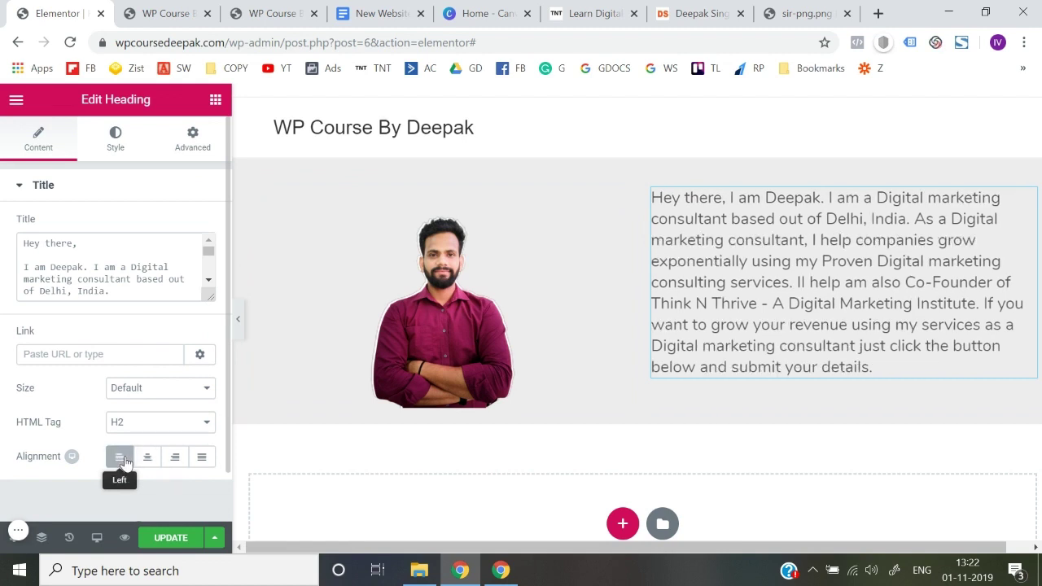
# Step: Preview the opening section at full width to examine how the portrait and introduction text sit side by side
pyautogui.click(237, 324)
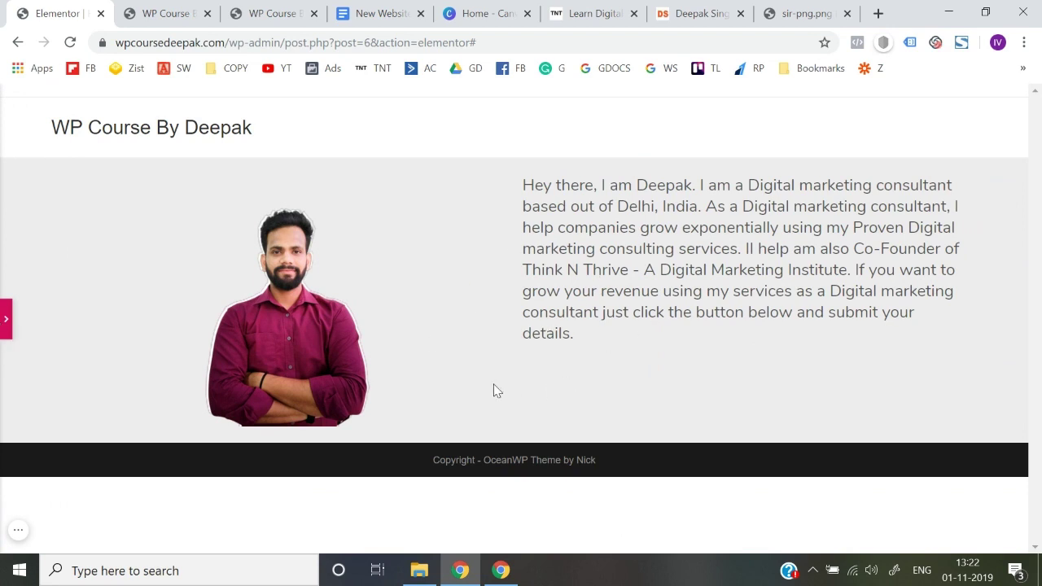
pyautogui.click(6, 319)
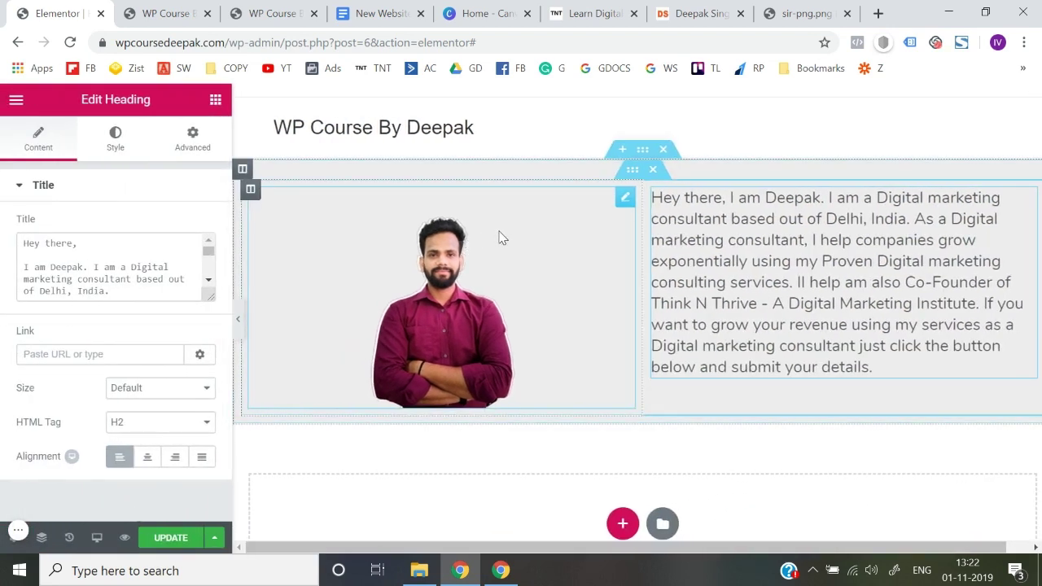
pyautogui.click(499, 237)
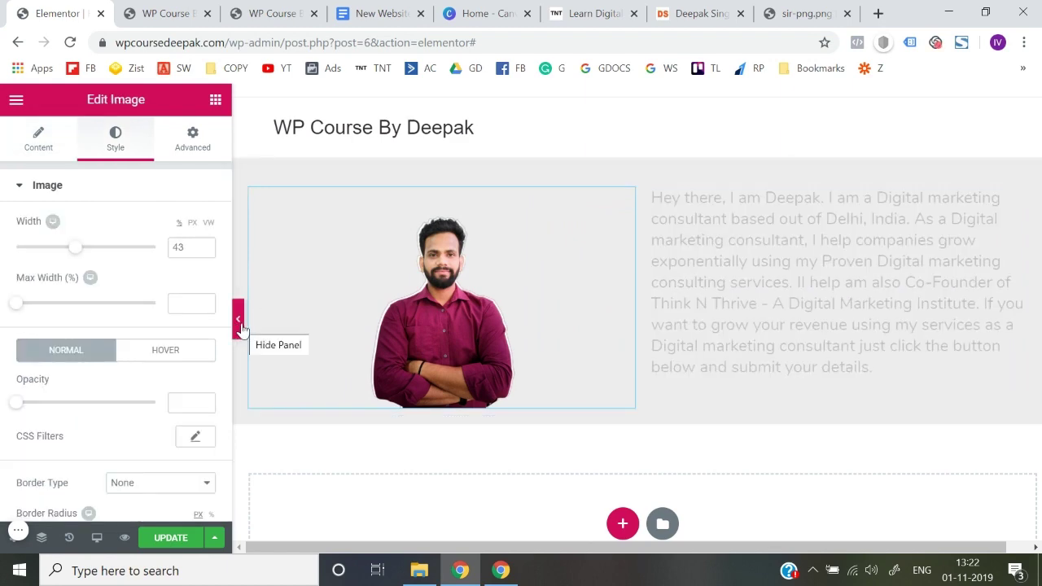
pyautogui.click(238, 322)
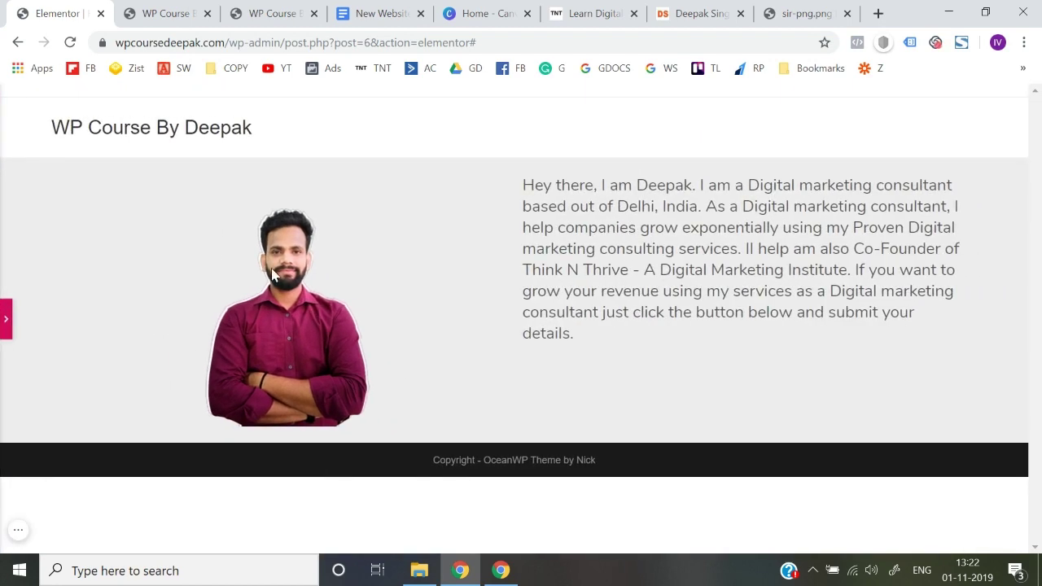
pyautogui.click(6, 318)
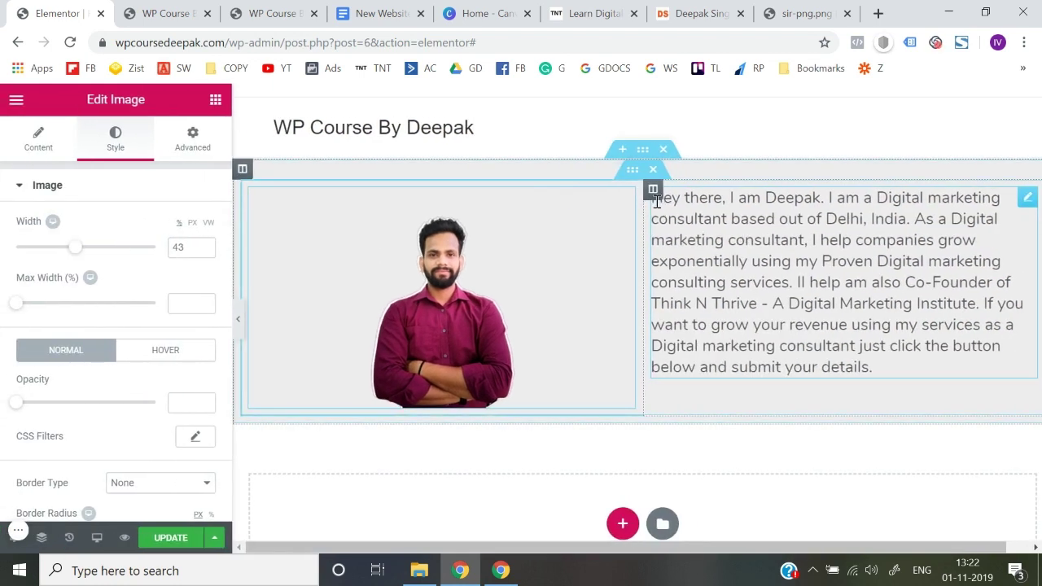
# Step: Unlink the text column's padding values, set its top padding to 38 px, and preview the section at full width
pyautogui.click(652, 194)
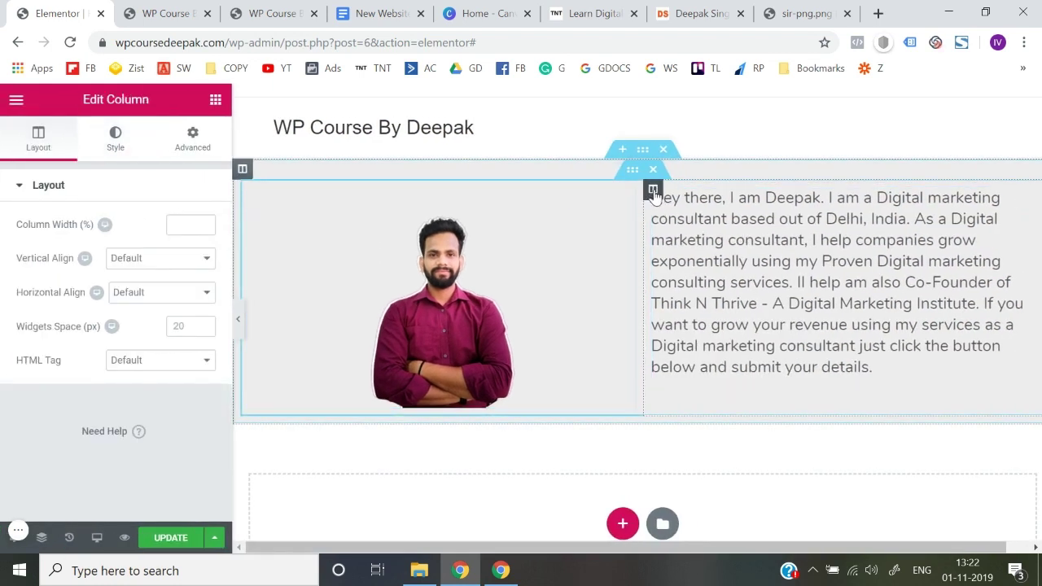
pyautogui.click(202, 142)
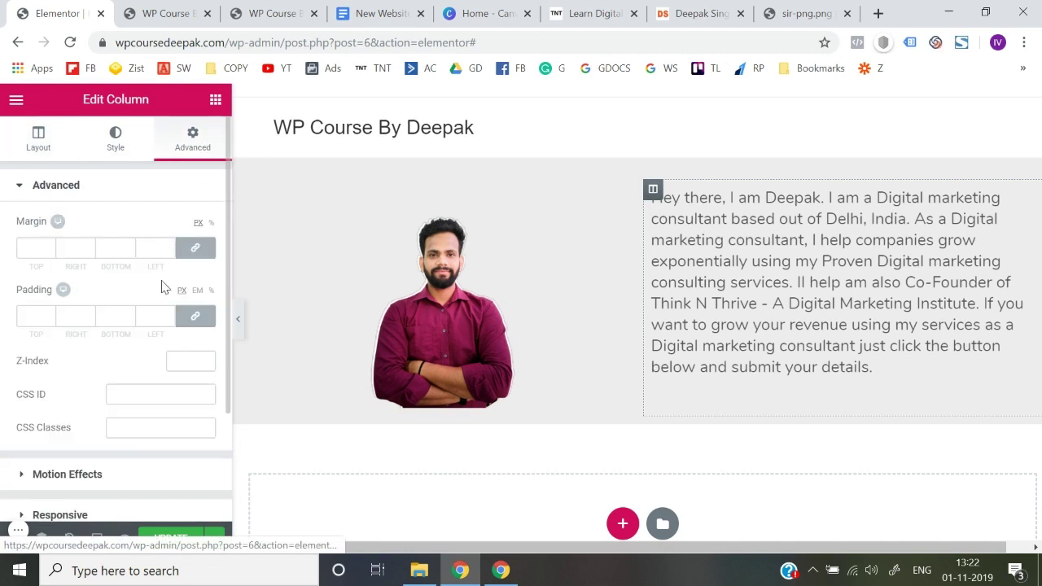
pyautogui.click(198, 319)
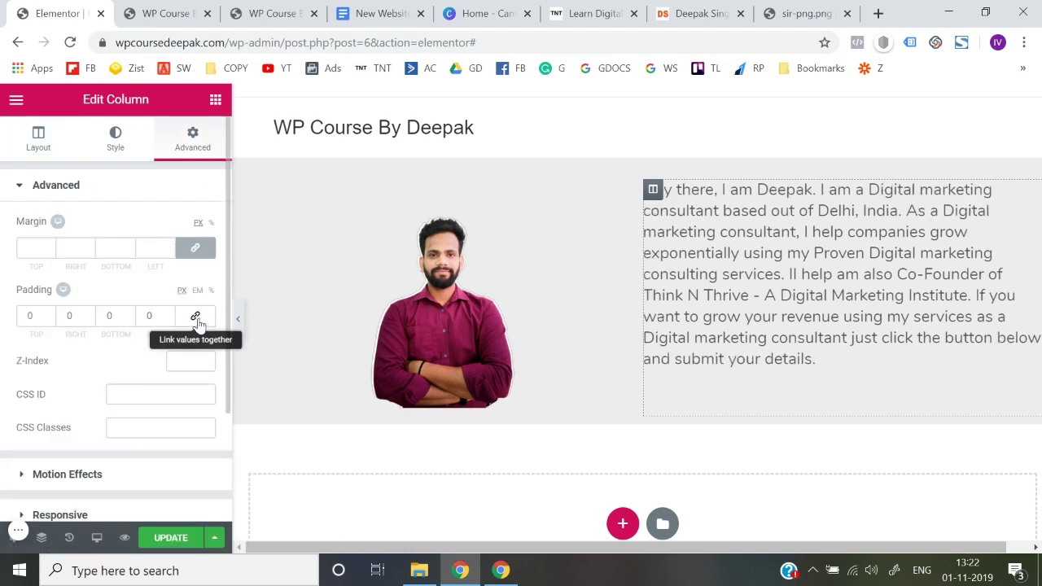
pyautogui.click(46, 315)
pyautogui.write('8')
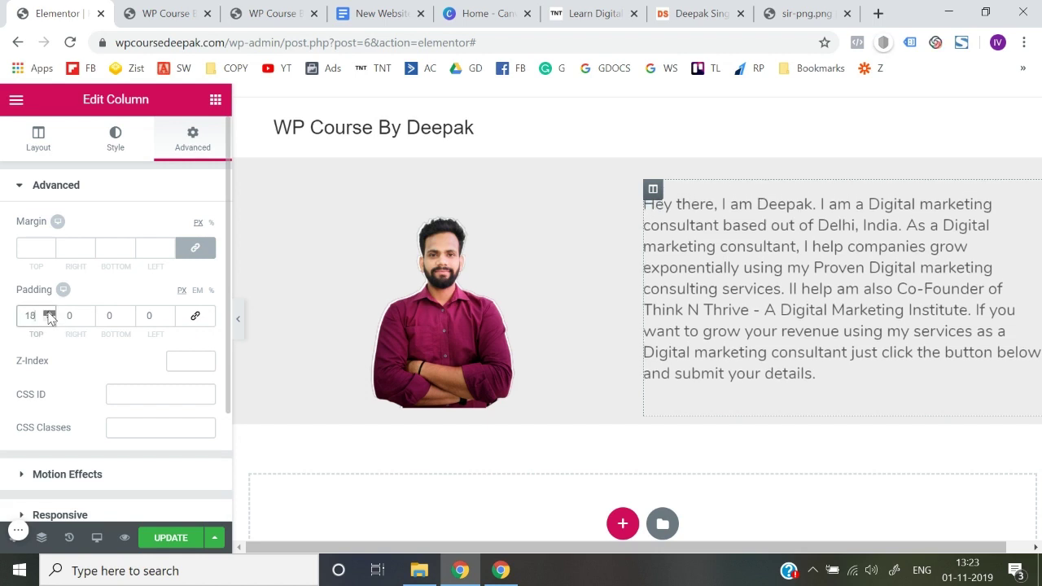
pyautogui.click(49, 314)
pyautogui.click(50, 314)
pyautogui.click(50, 314)
pyautogui.click(50, 314)
pyautogui.click(50, 314)
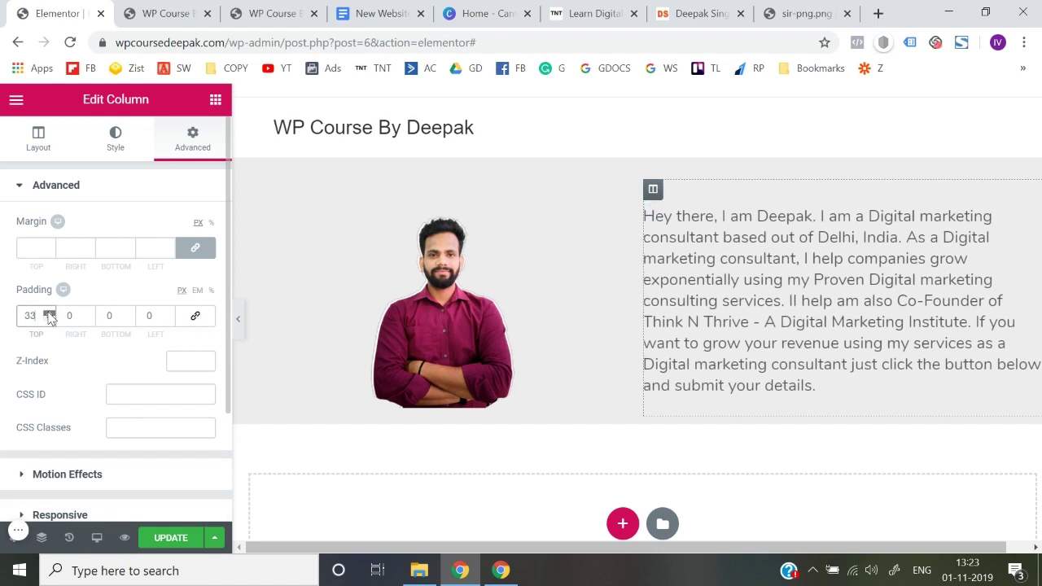
pyautogui.click(50, 314)
pyautogui.click(49, 314)
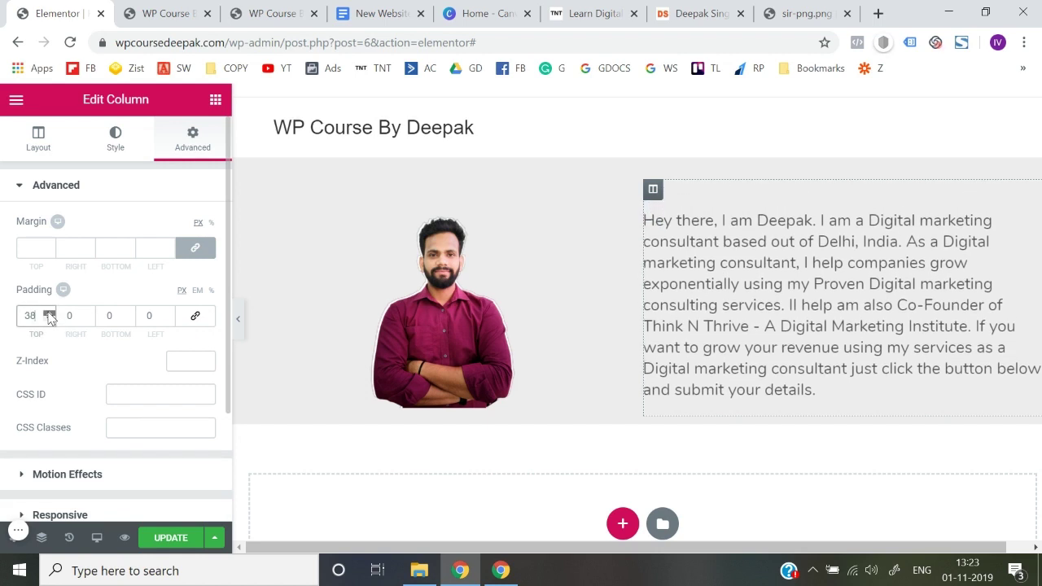
pyautogui.click(237, 318)
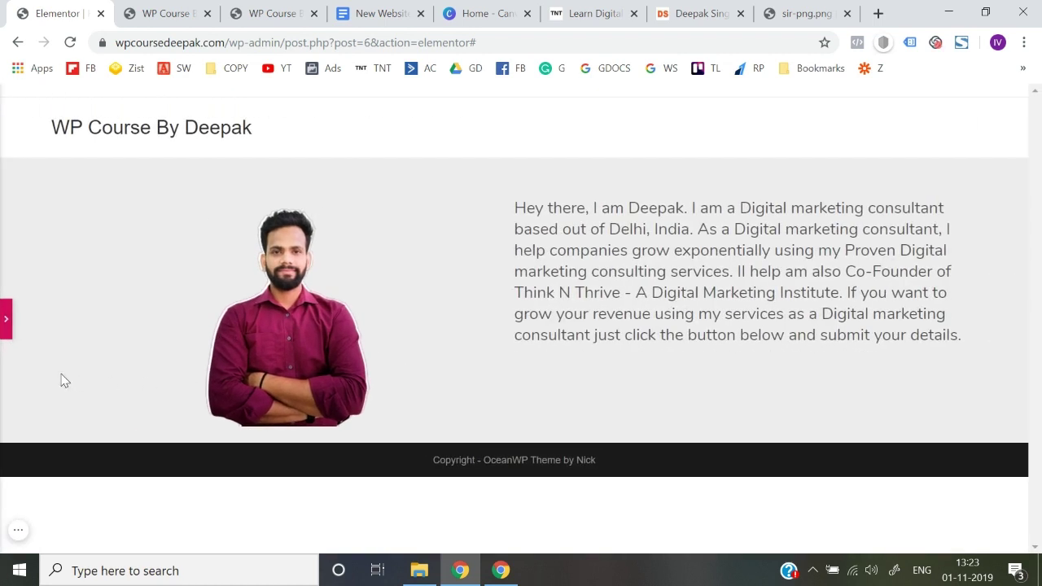
pyautogui.click(3, 320)
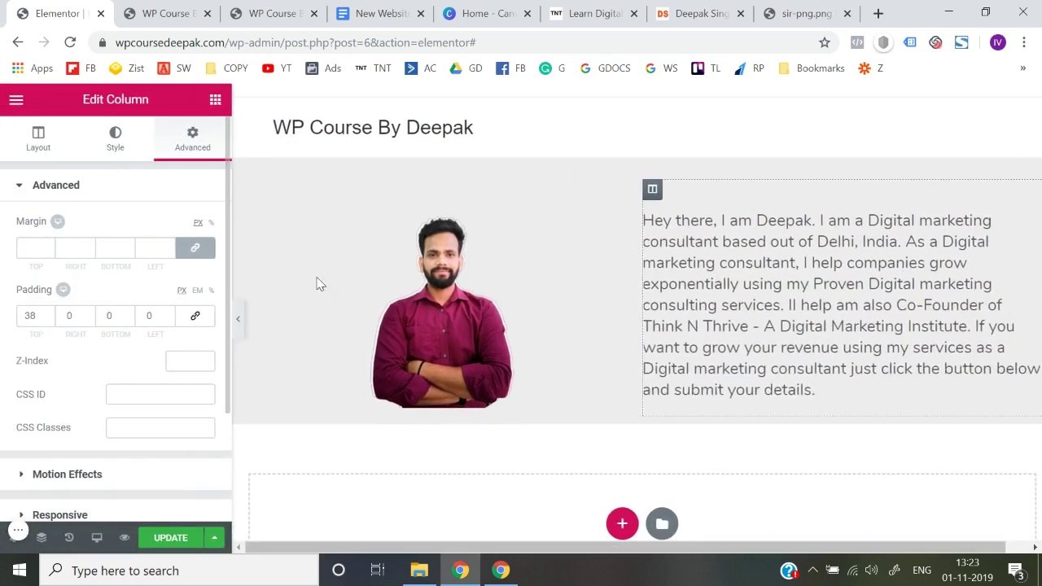
# Step: Increase the text column's top padding to 56 px and preview the section at full width
pyautogui.click(49, 314)
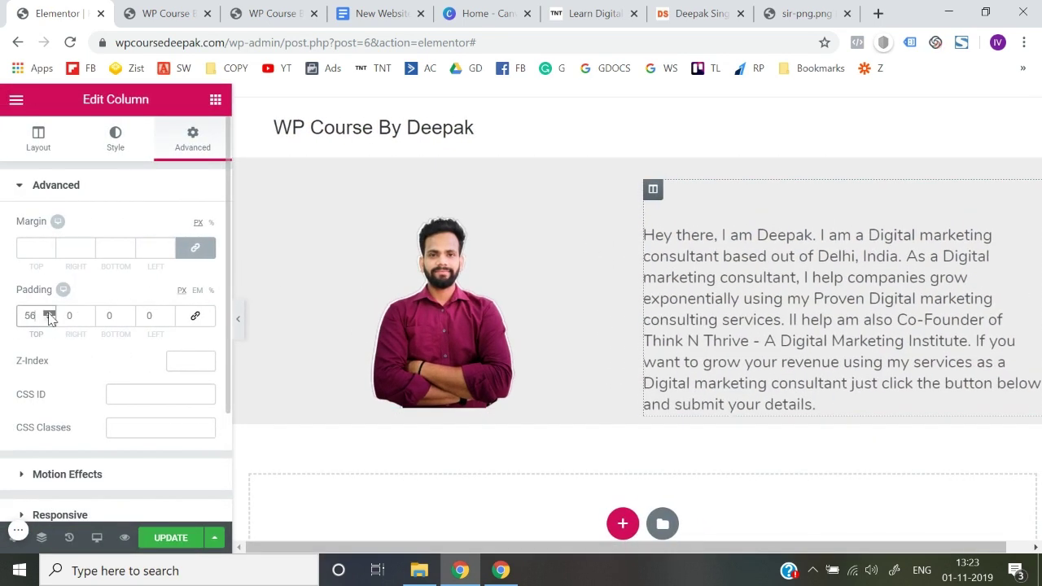
pyautogui.click(238, 332)
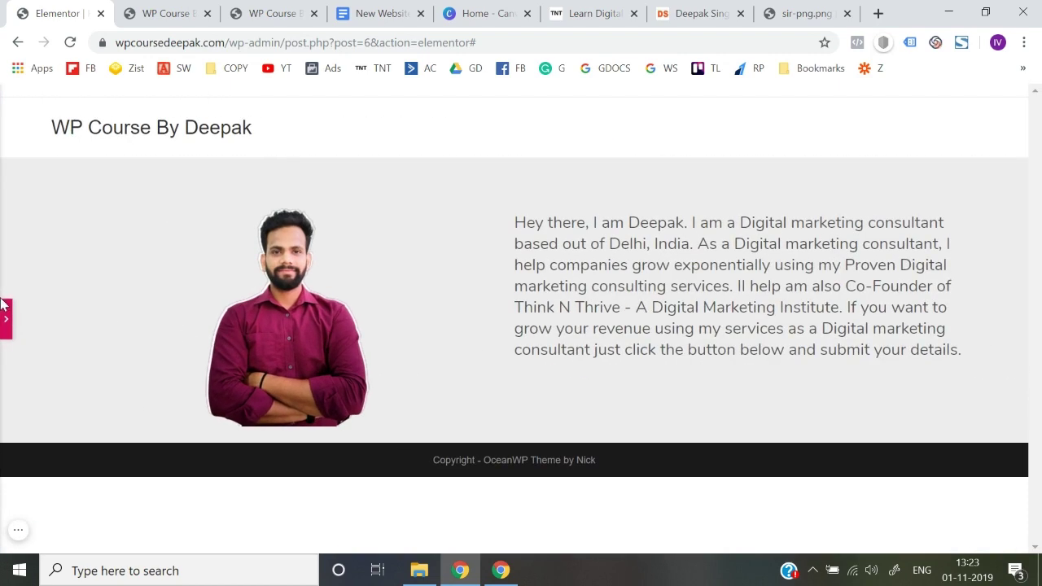
pyautogui.click(5, 316)
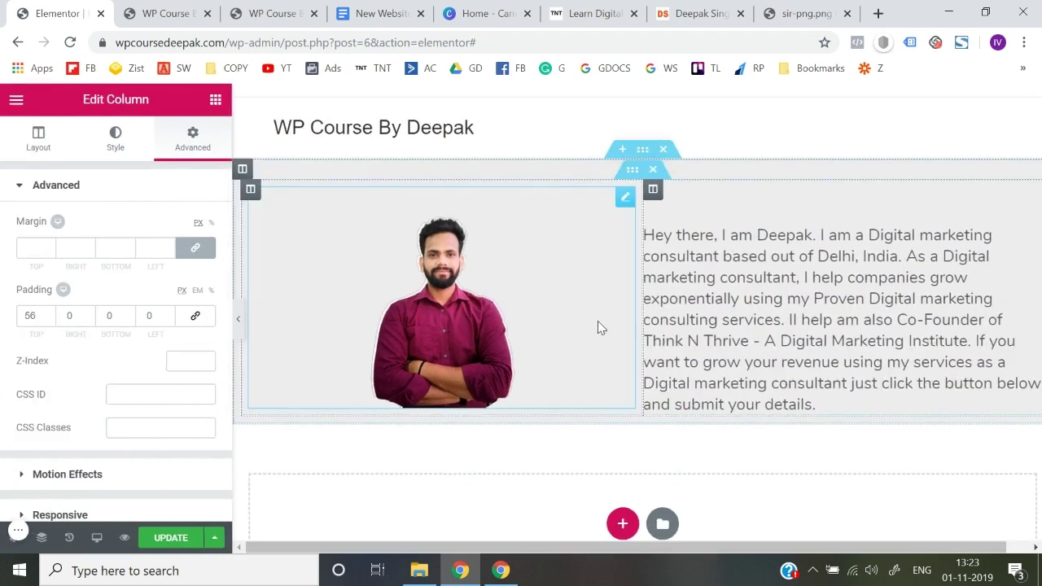
# Step: Narrow the portrait column to give the text column more width, and preview the resized layout
pyautogui.moveTo(642, 316); pyautogui.dragTo(600, 309)
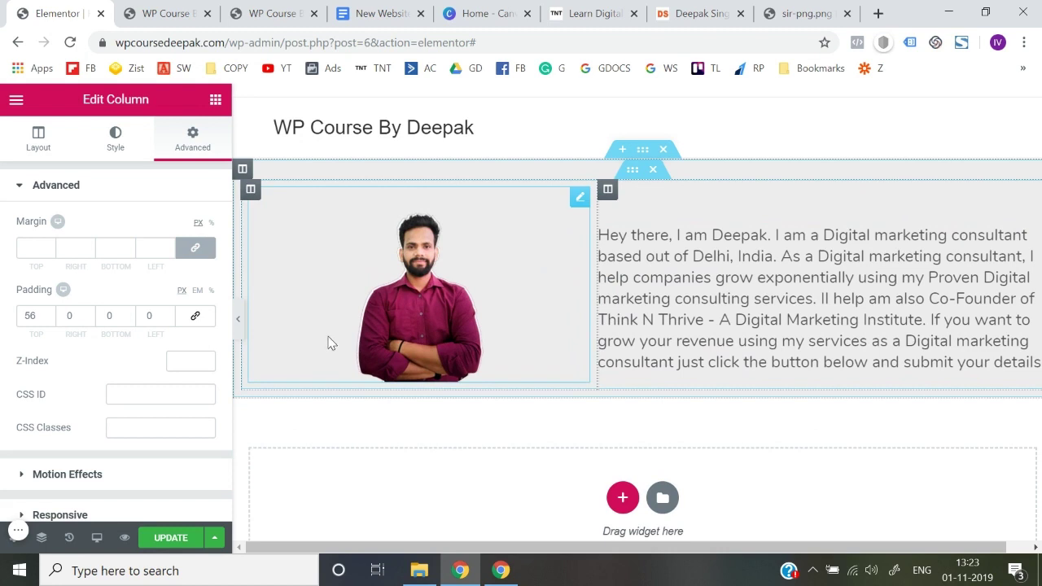
pyautogui.click(236, 321)
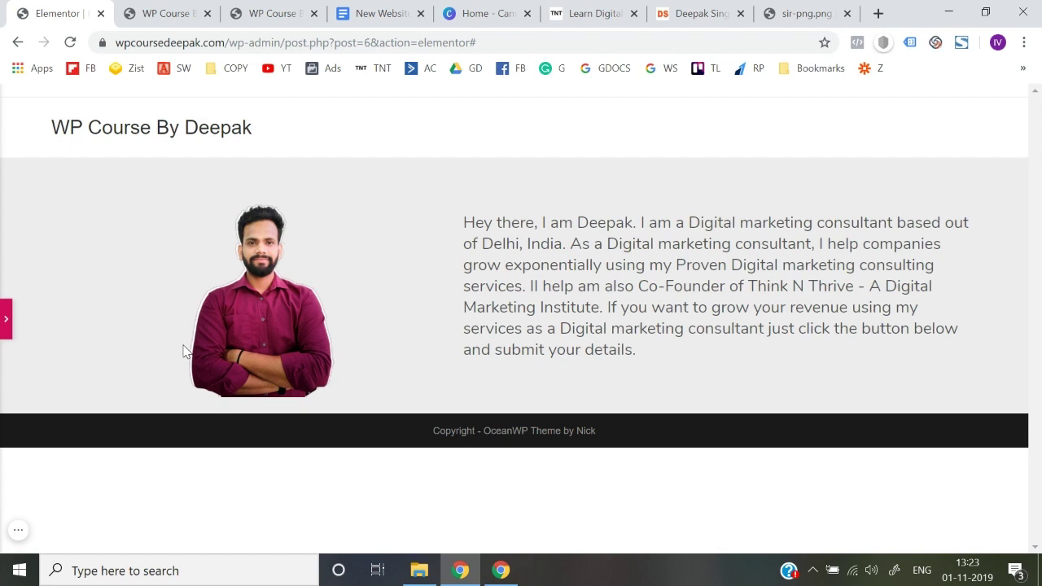
pyautogui.click(6, 318)
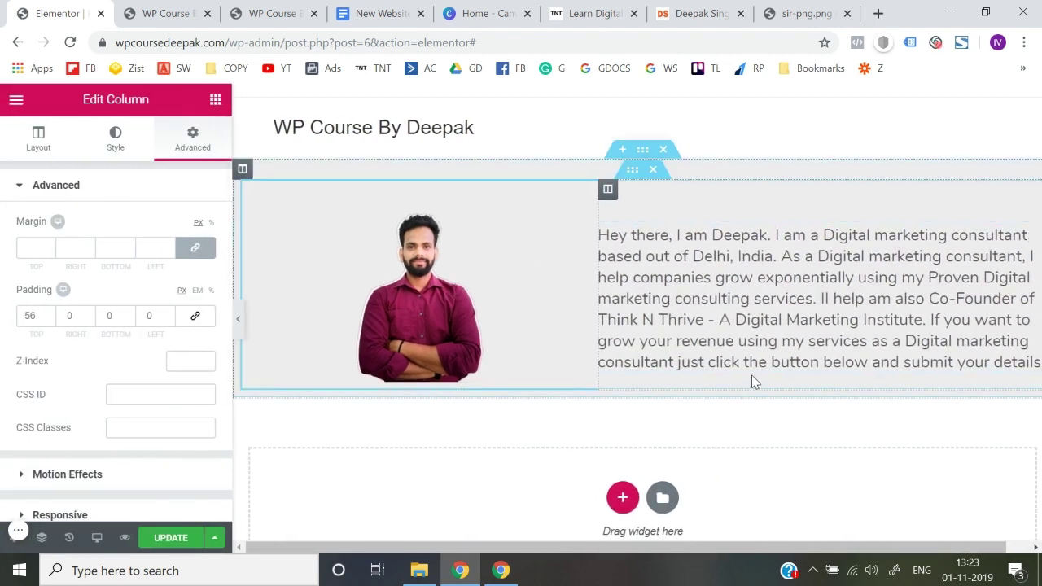
pyautogui.click(238, 320)
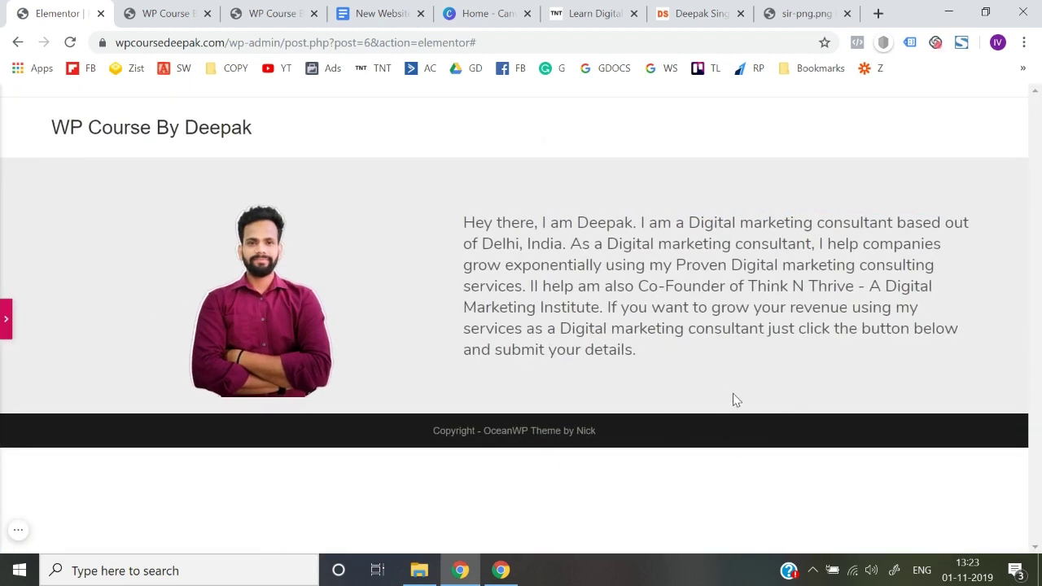
pyautogui.click(5, 321)
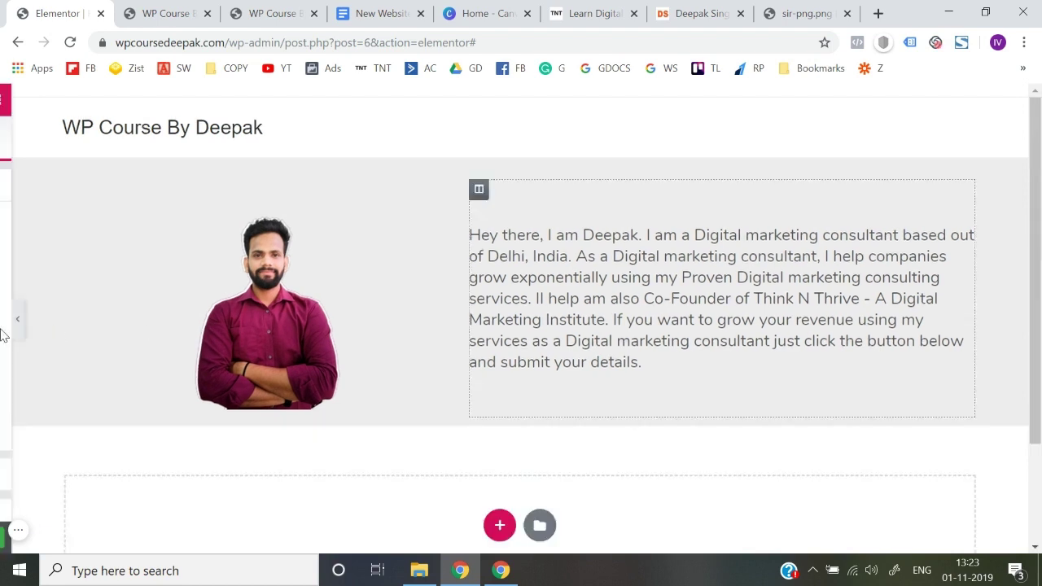
# Step: Add a Button widget below the introduction heading, center it in the column, and preview the section
pyautogui.click(216, 101)
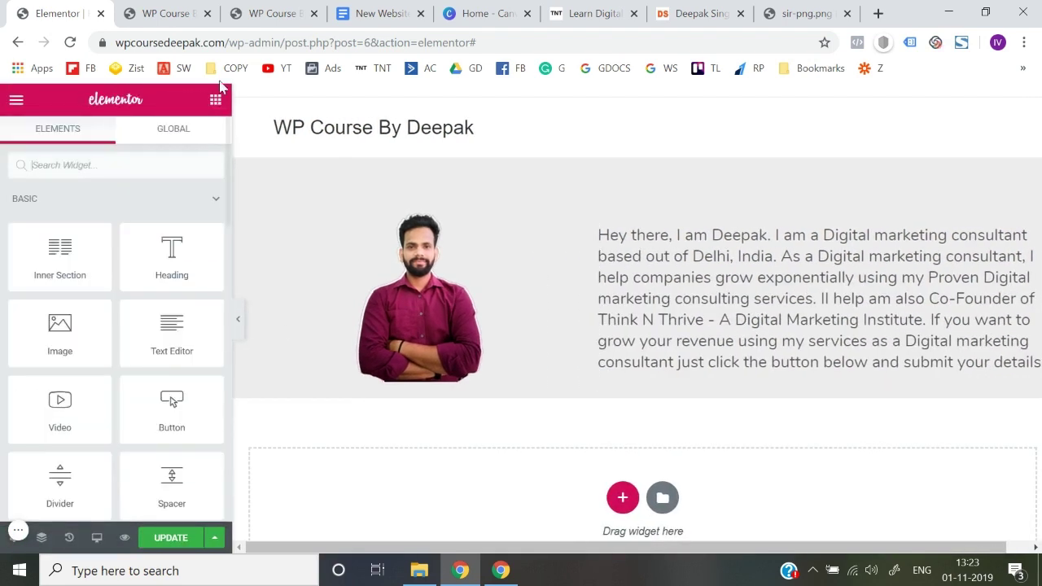
pyautogui.write('butt')
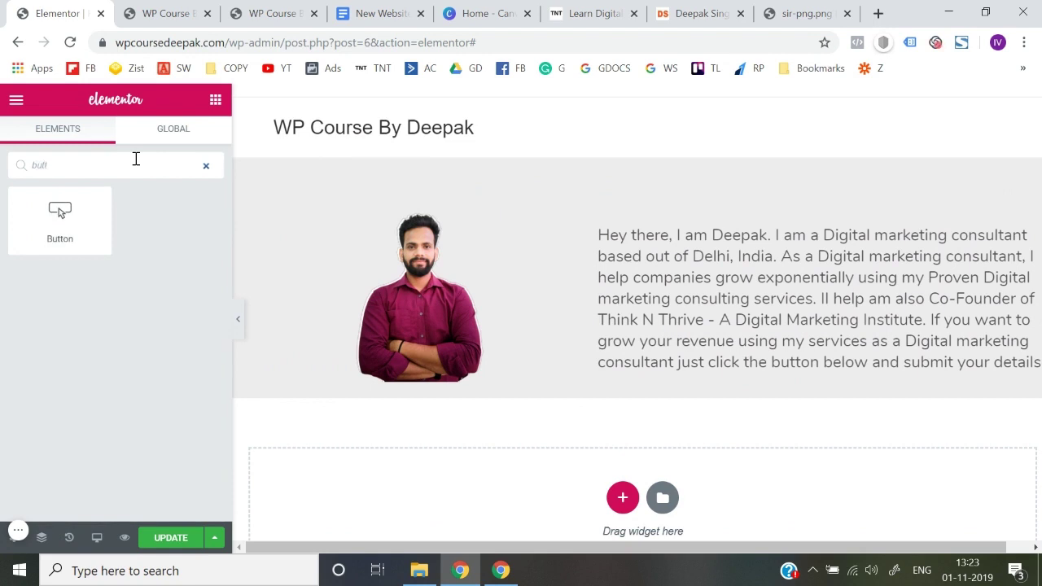
pyautogui.moveTo(60, 213); pyautogui.dragTo(789, 363)
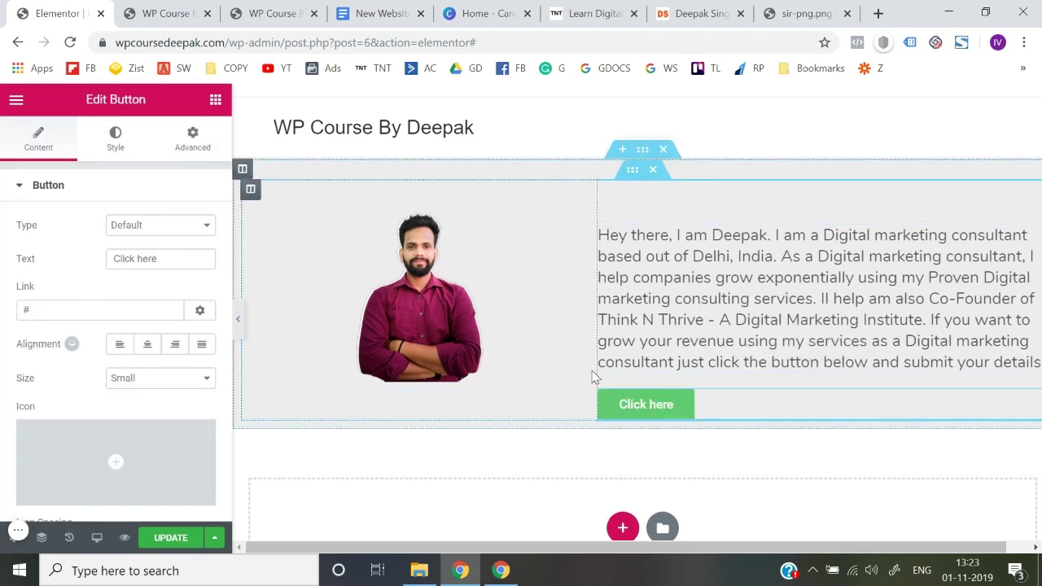
pyautogui.click(147, 346)
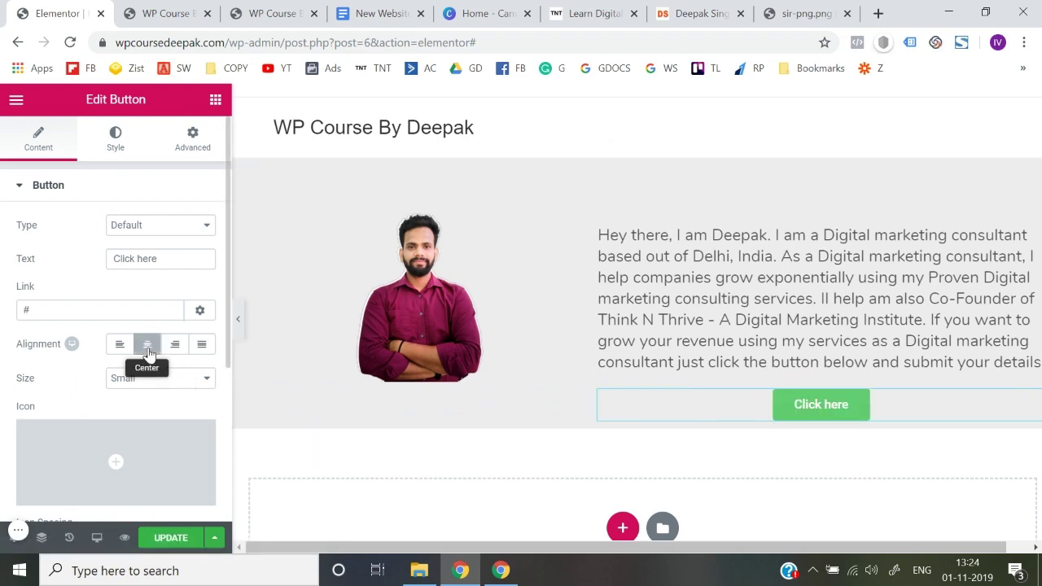
pyautogui.click(237, 319)
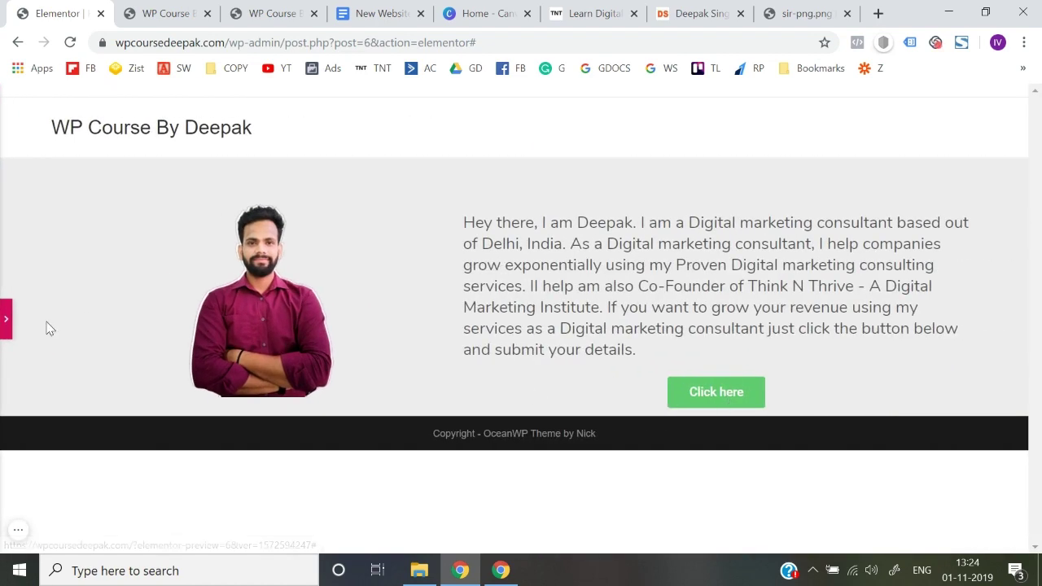
# Step: Change the button's text to "Schedule Free Strategy Session"
pyautogui.click(5, 319)
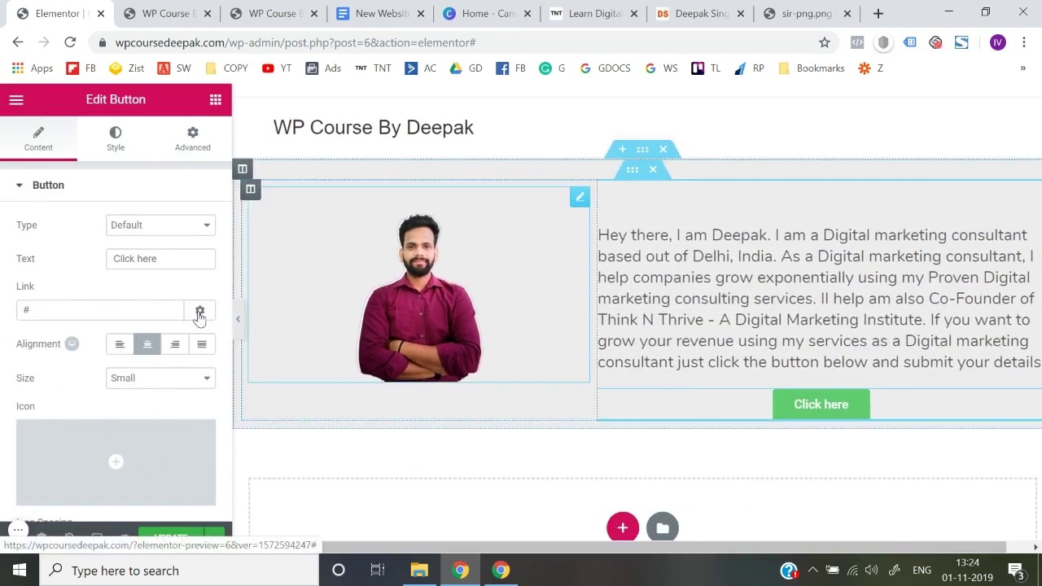
pyautogui.tripleClick(199, 257)
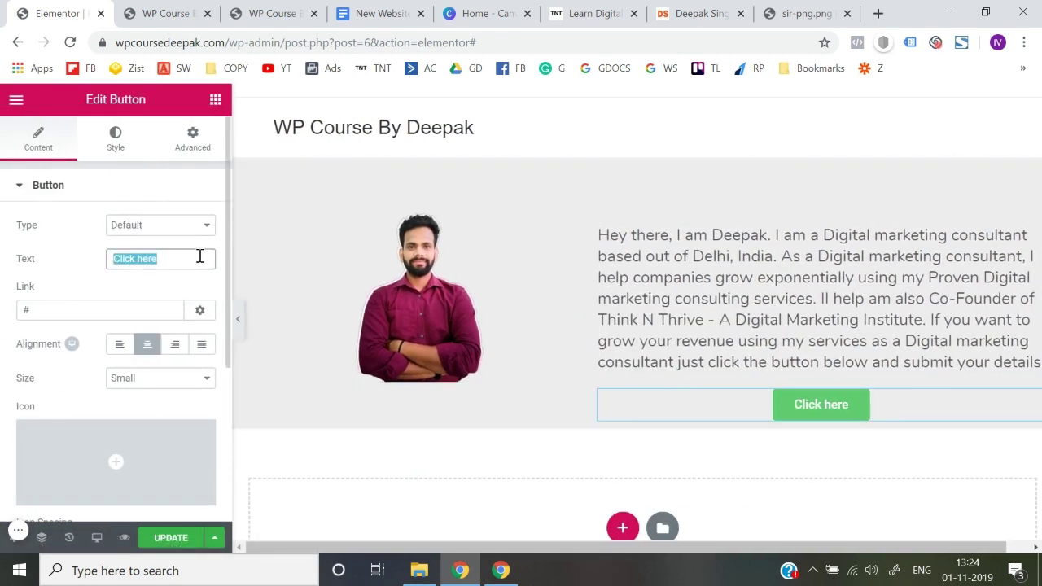
pyautogui.write('Sch')
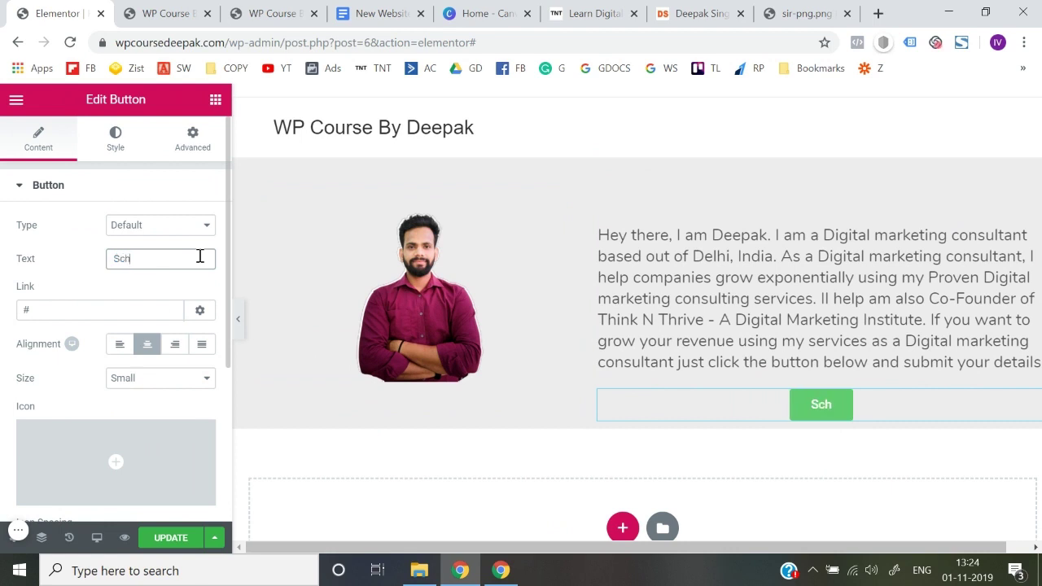
pyautogui.write('edule GFre')
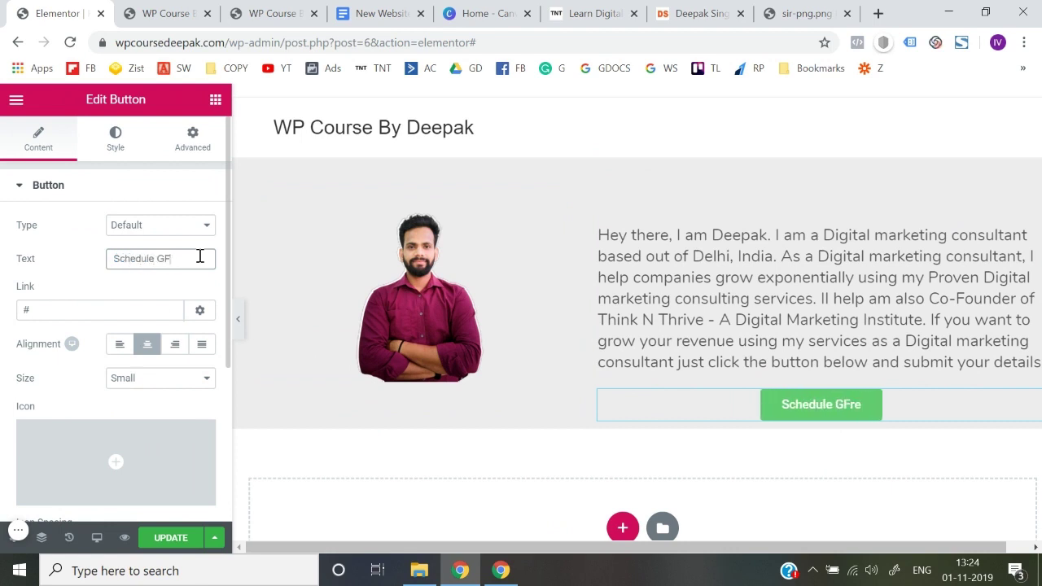
pyautogui.press('BackSpace')
pyautogui.press('BackSpace')
pyautogui.press('BackSpace')
pyautogui.press('BackSpace')
pyautogui.write('Free Stratregy')
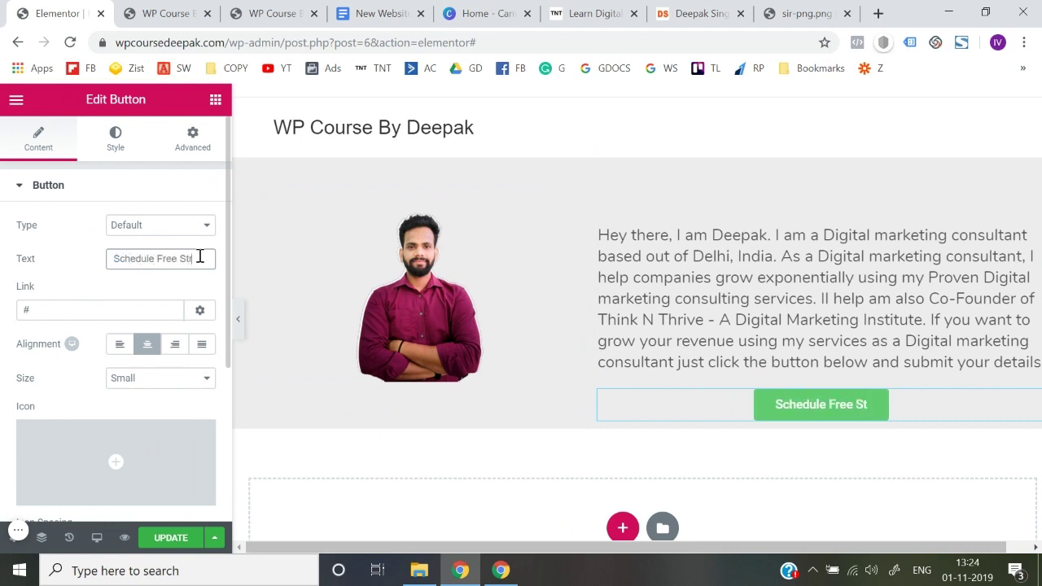
pyautogui.click(199, 257)
pyautogui.press('BackSpace')
pyautogui.press('BackSpace')
pyautogui.press('BackSpace')
pyautogui.press('BackSpace')
pyautogui.press('BackSpace')
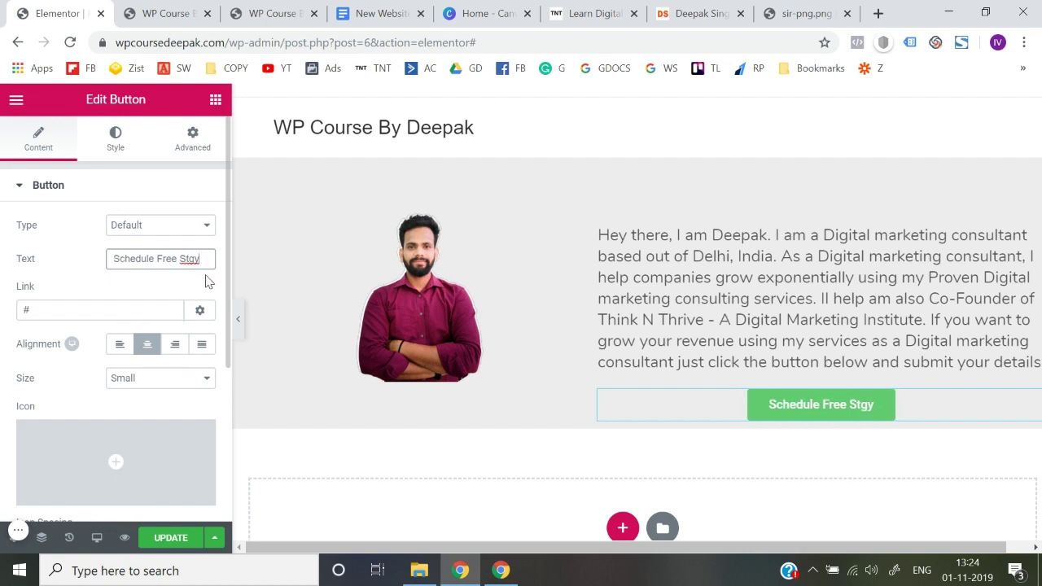
pyautogui.press('BackSpace')
pyautogui.press('BackSpace')
pyautogui.write('rategy')
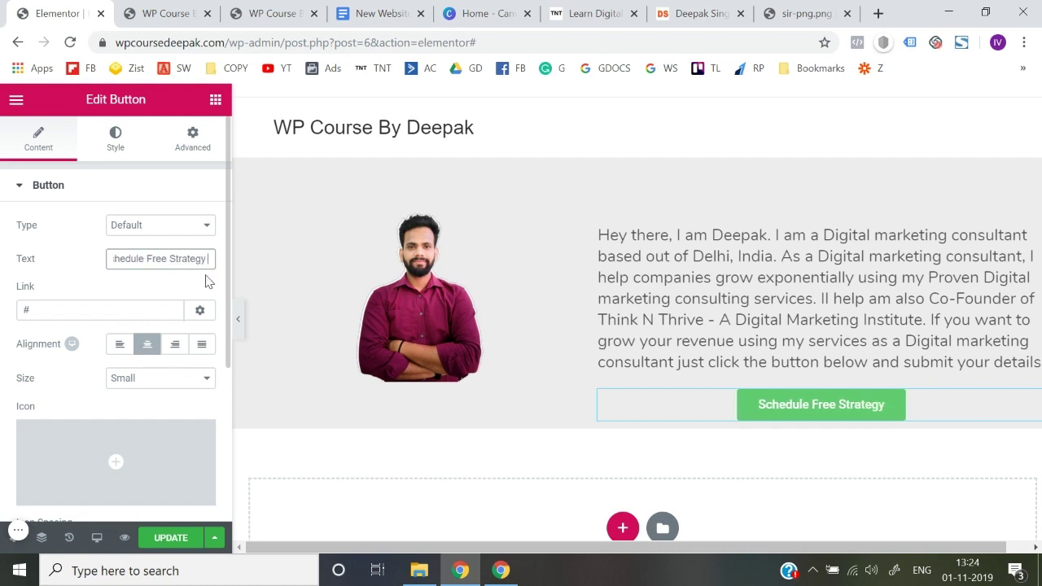
pyautogui.write(' Session')
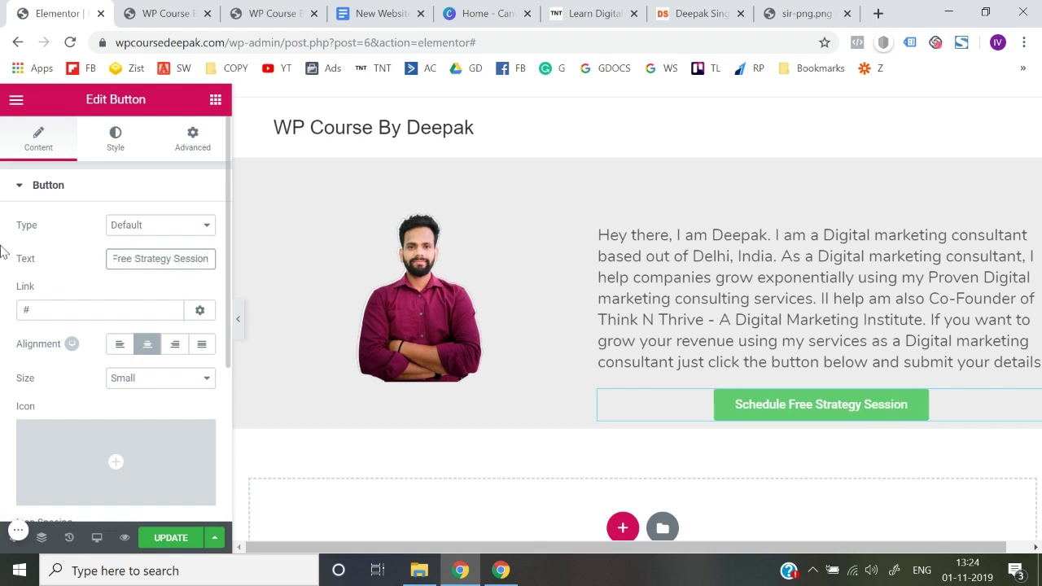
pyautogui.click(2, 251)
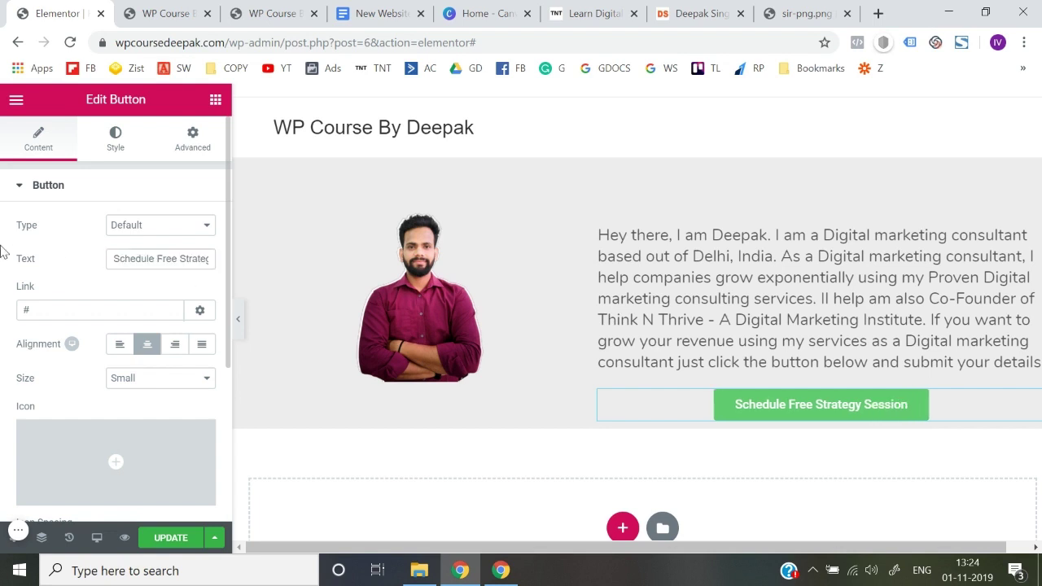
# Step: Preview the opening section at full width with the renamed button, and save the page update
pyautogui.click(239, 320)
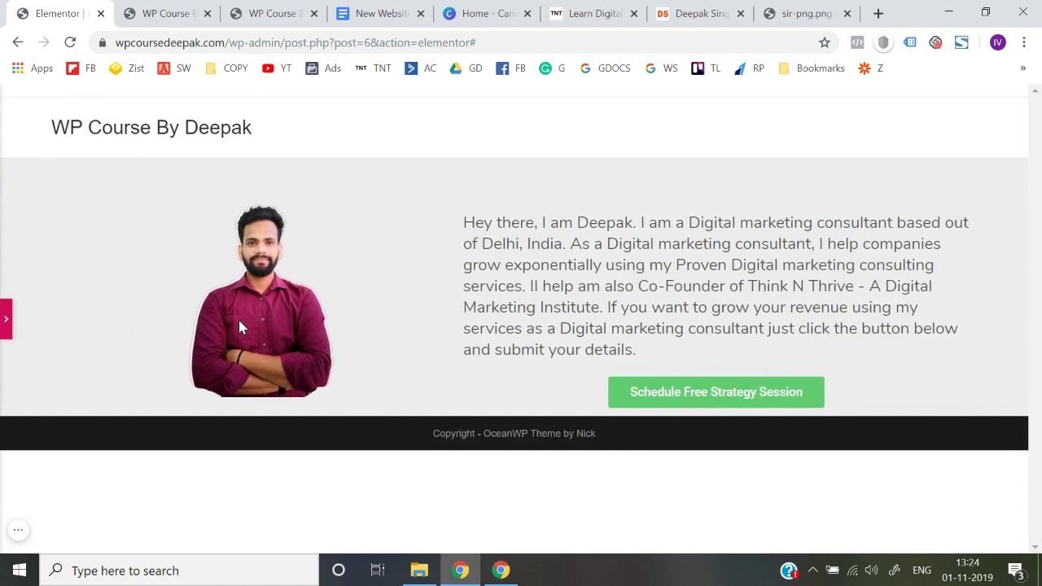
pyautogui.click(4, 321)
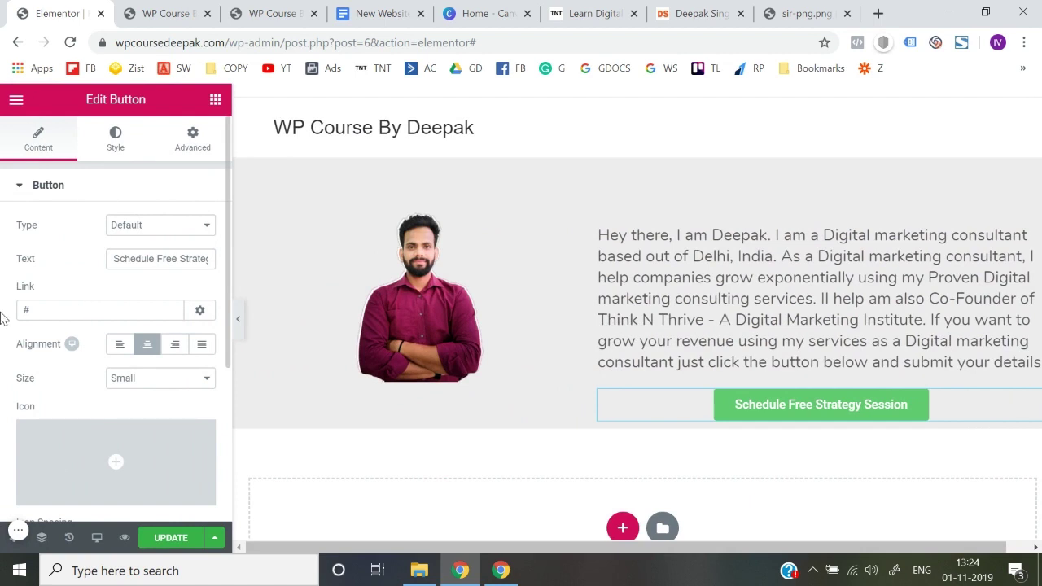
pyautogui.click(238, 319)
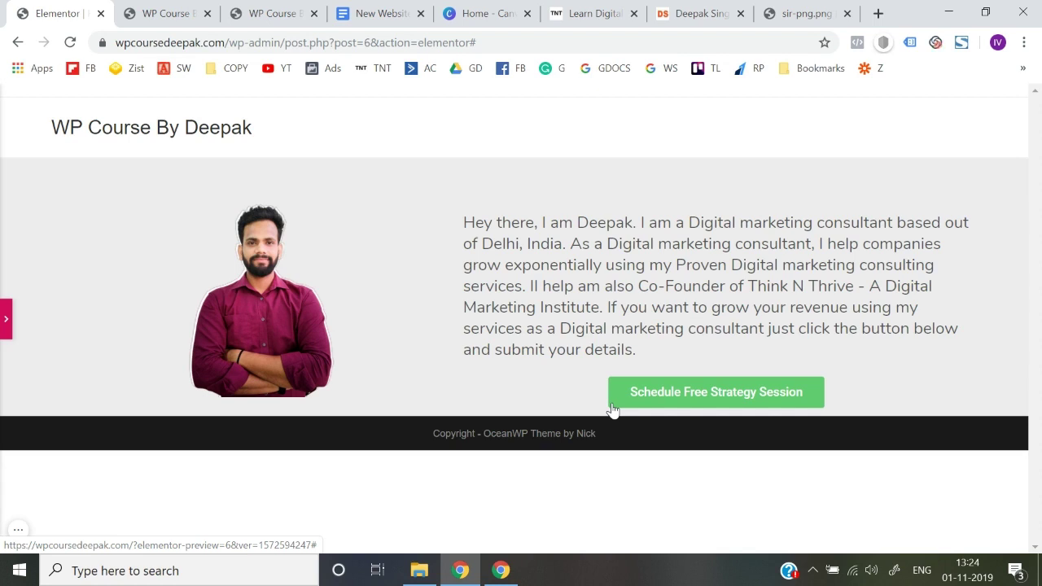
pyautogui.click(3, 320)
pyautogui.click(179, 543)
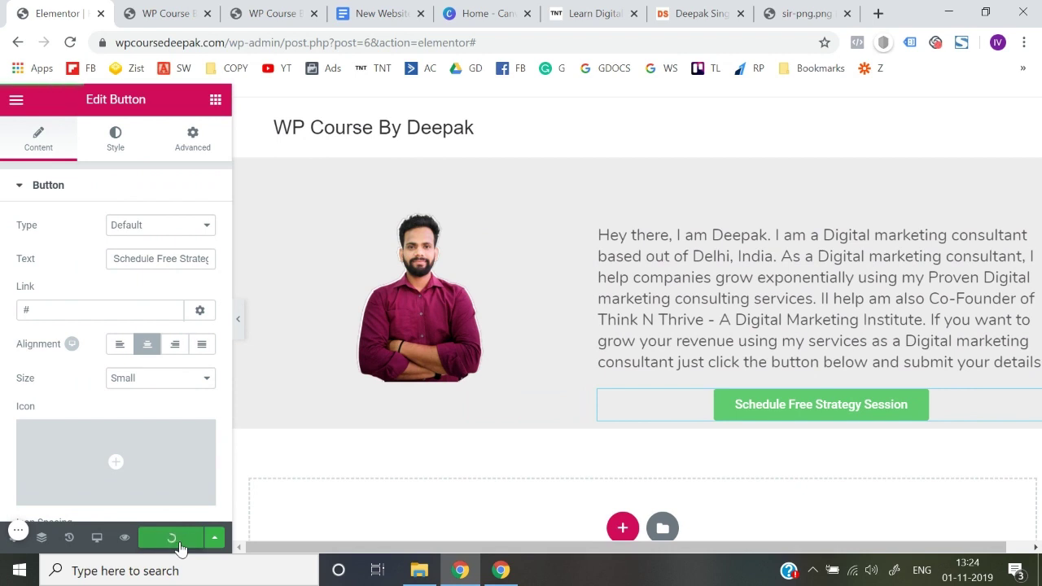
# Step: Preview the saved section at full width and look through the widgets available in the elements library
pyautogui.click(241, 335)
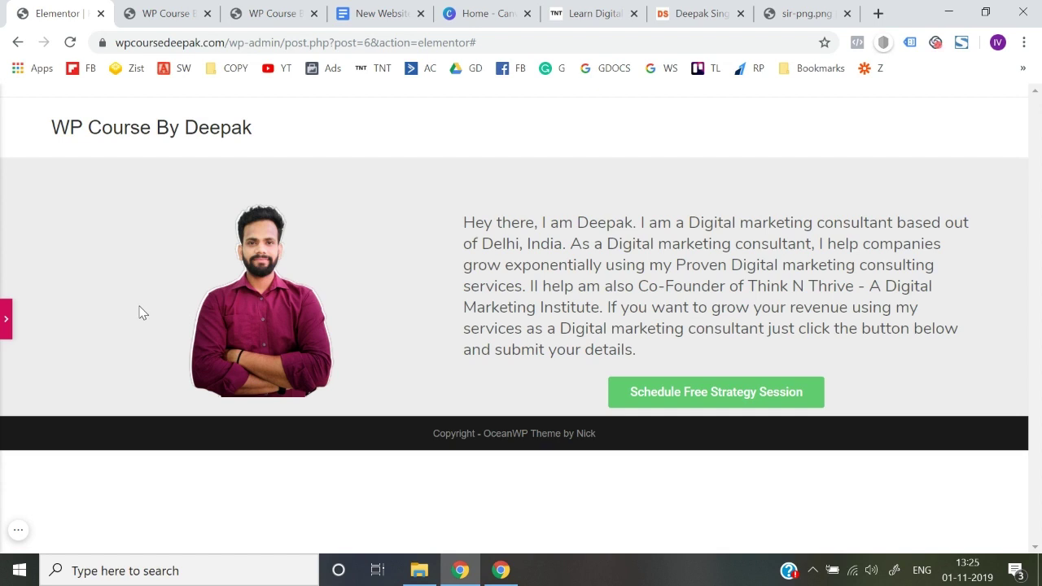
pyautogui.click(6, 318)
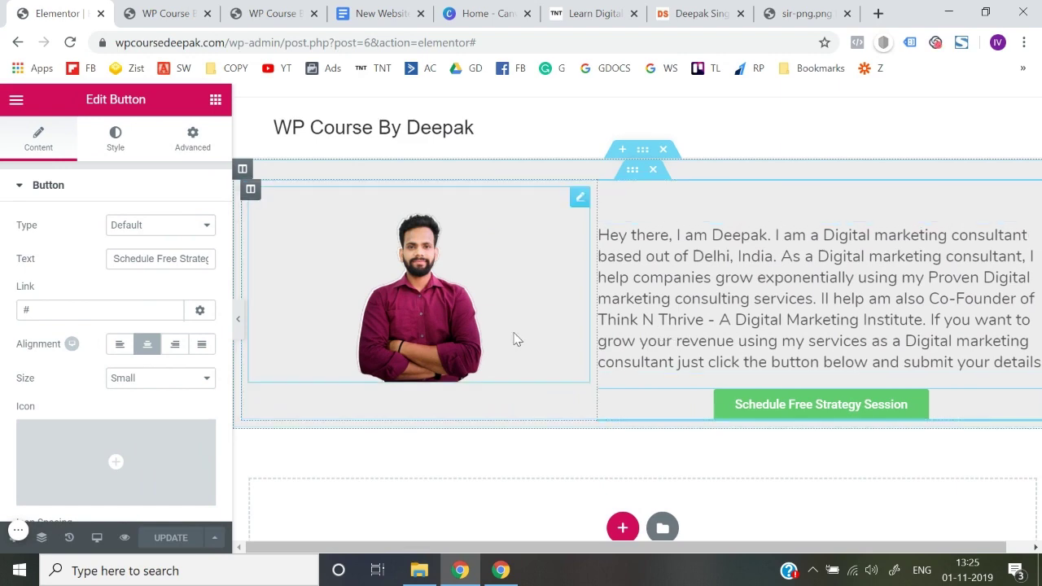
pyautogui.click(239, 324)
pyautogui.click(5, 314)
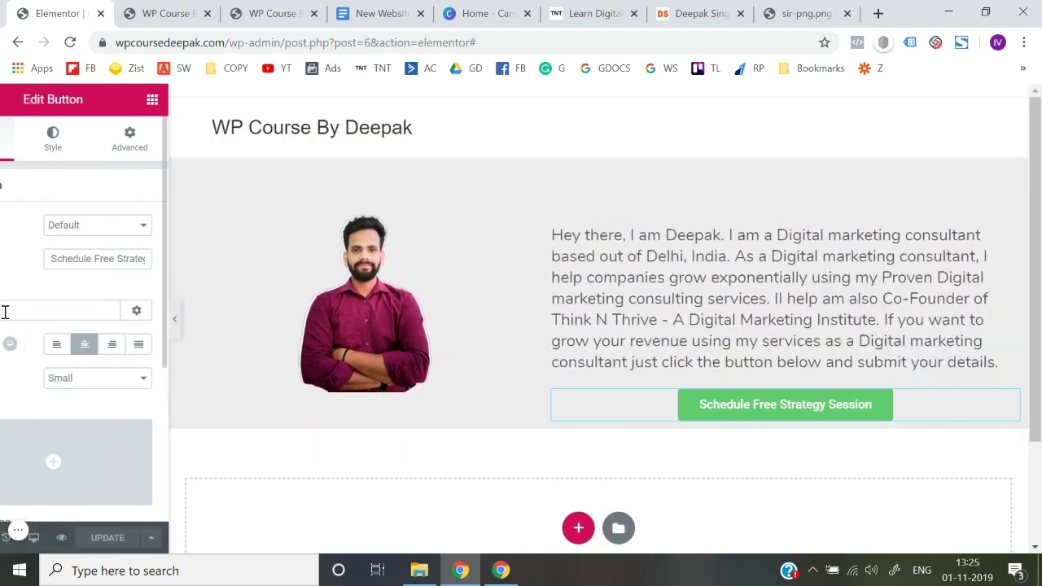
pyautogui.click(221, 104)
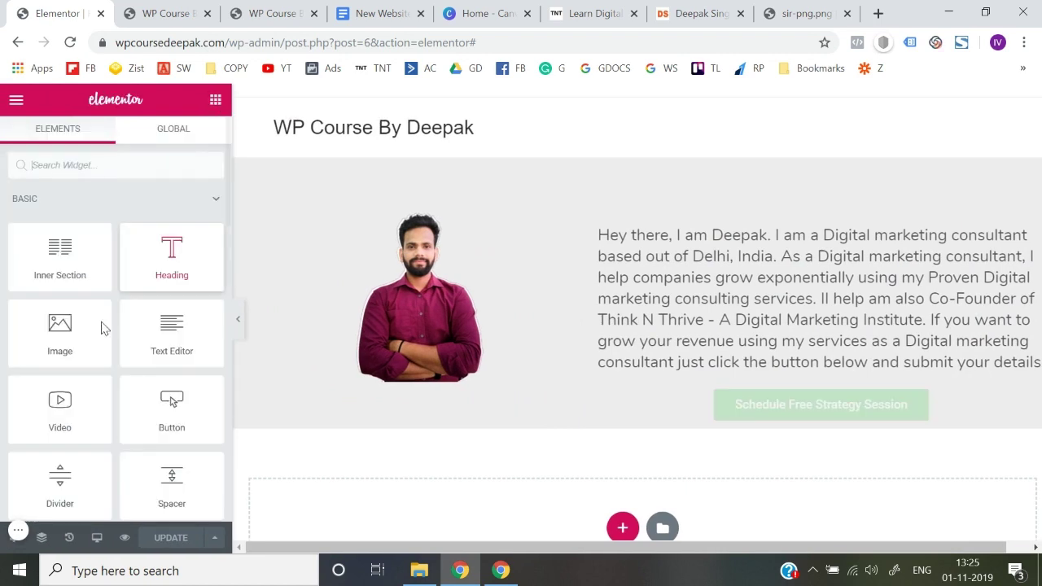
pyautogui.scroll(-9, 86, 366)
pyautogui.scroll(-2, 87, 367)
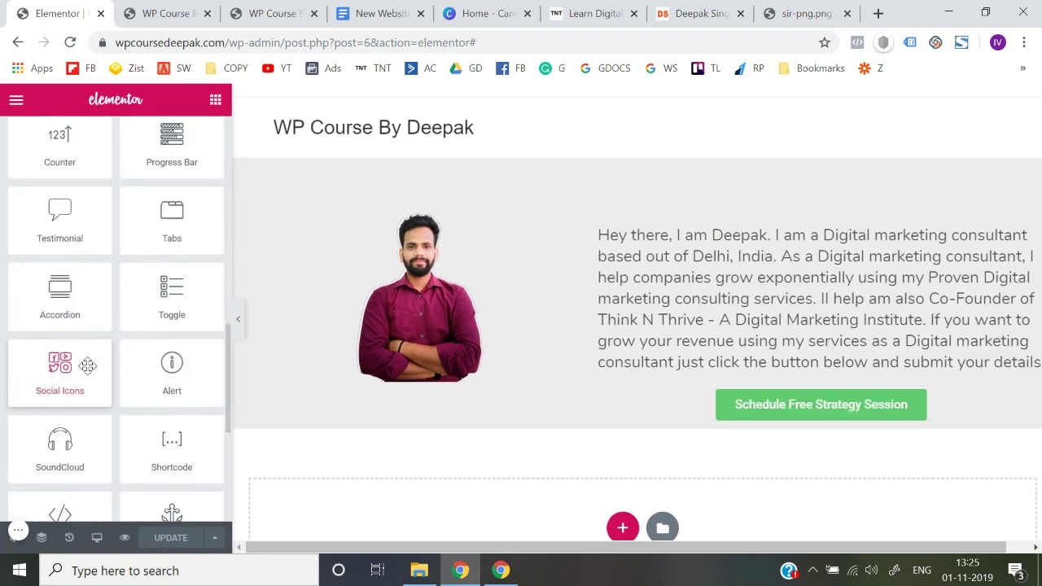
pyautogui.scroll(10, 76, 293)
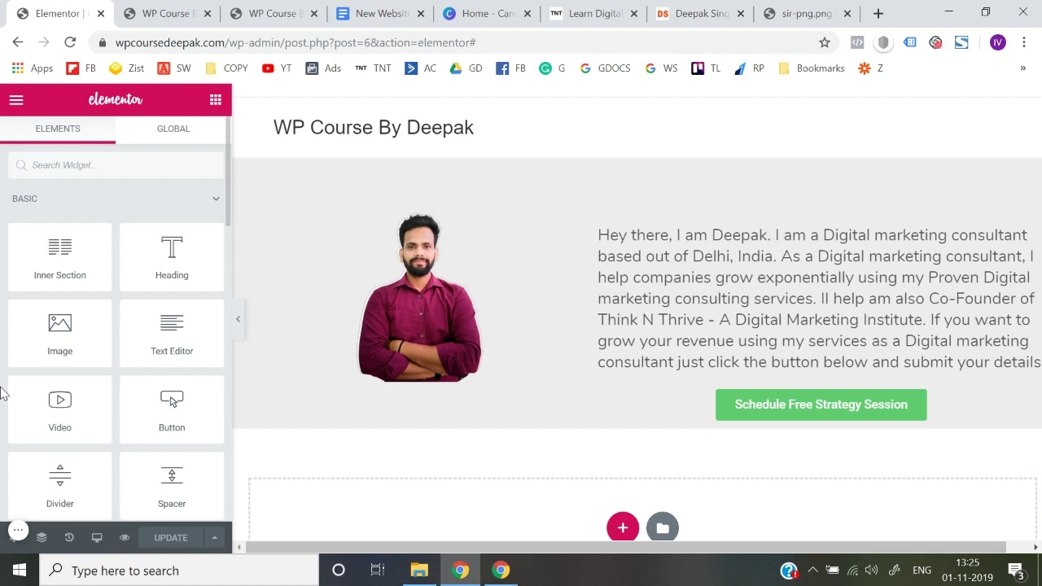
# Step: Examine the portrait, introduction text and button in the 360 px Mobile preview, and return to the Desktop preview
pyautogui.click(97, 539)
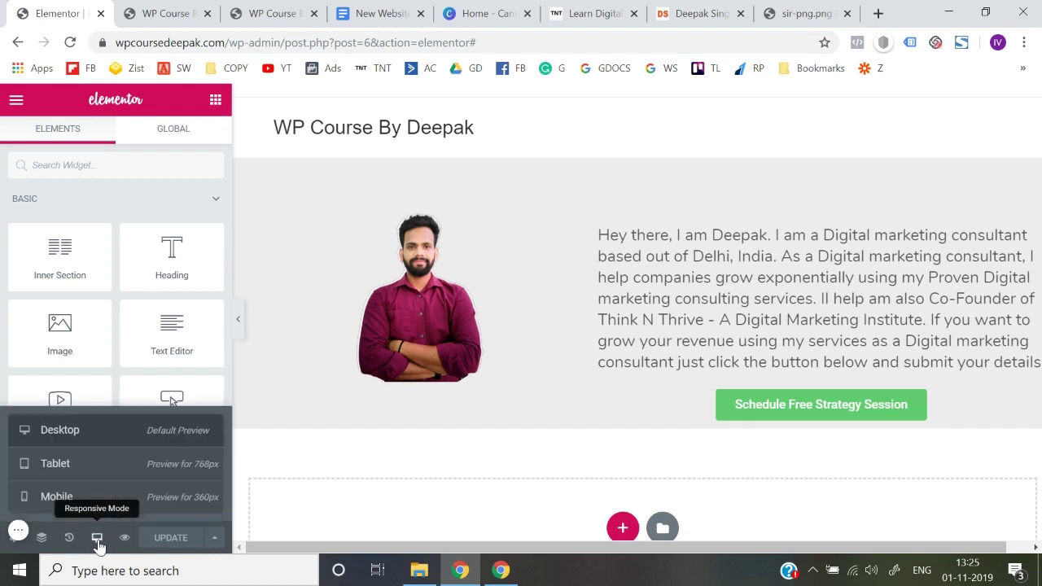
pyautogui.click(78, 506)
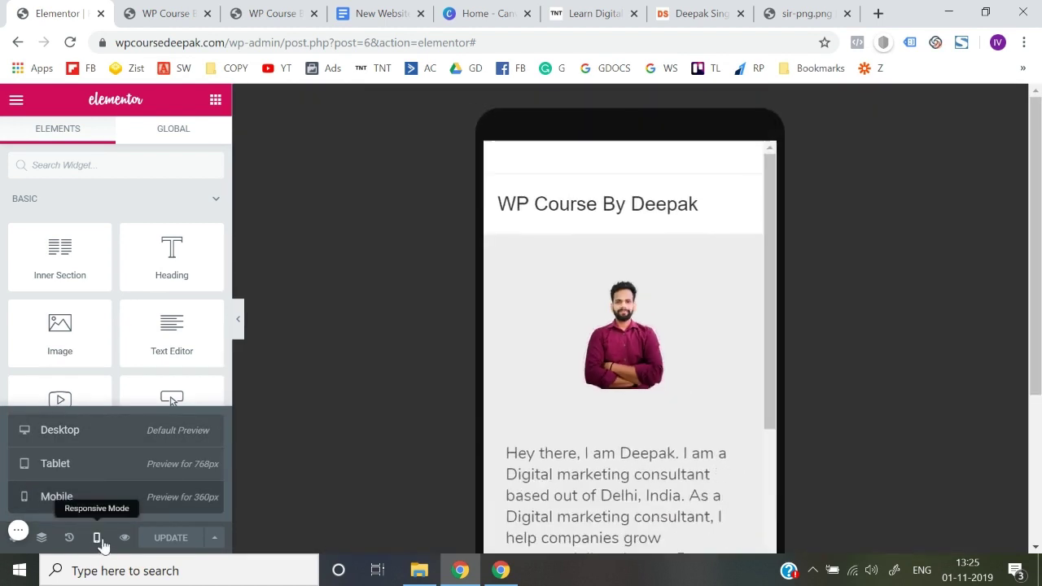
pyautogui.scroll(-5, 591, 479)
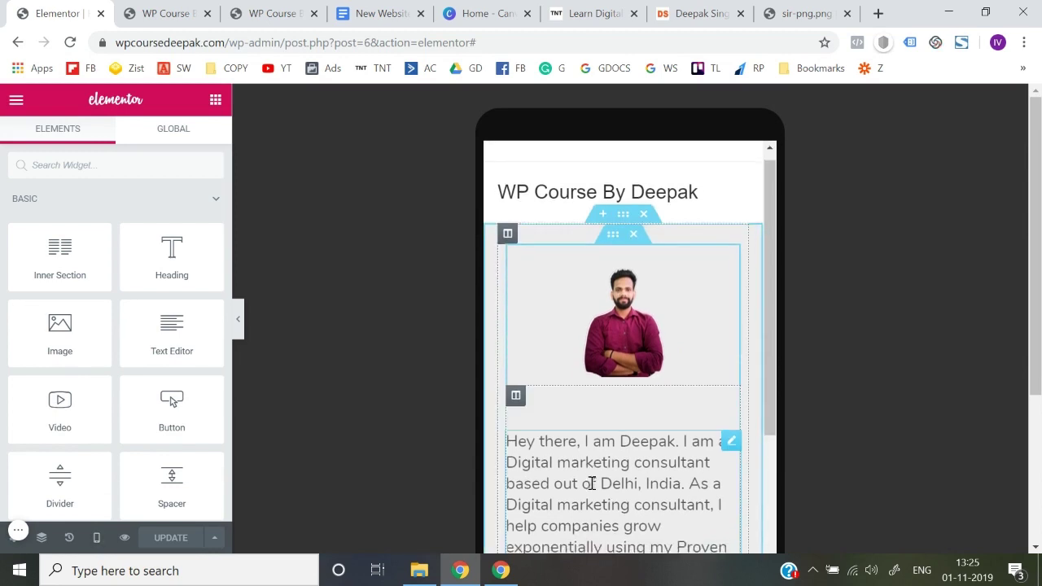
pyautogui.scroll(5, 594, 488)
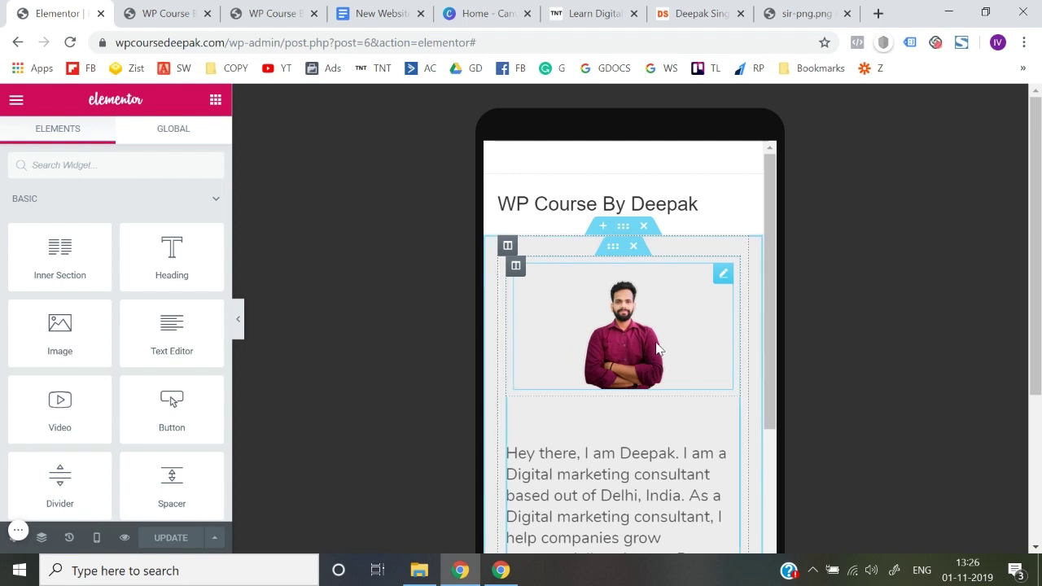
pyautogui.scroll(-3, 604, 444)
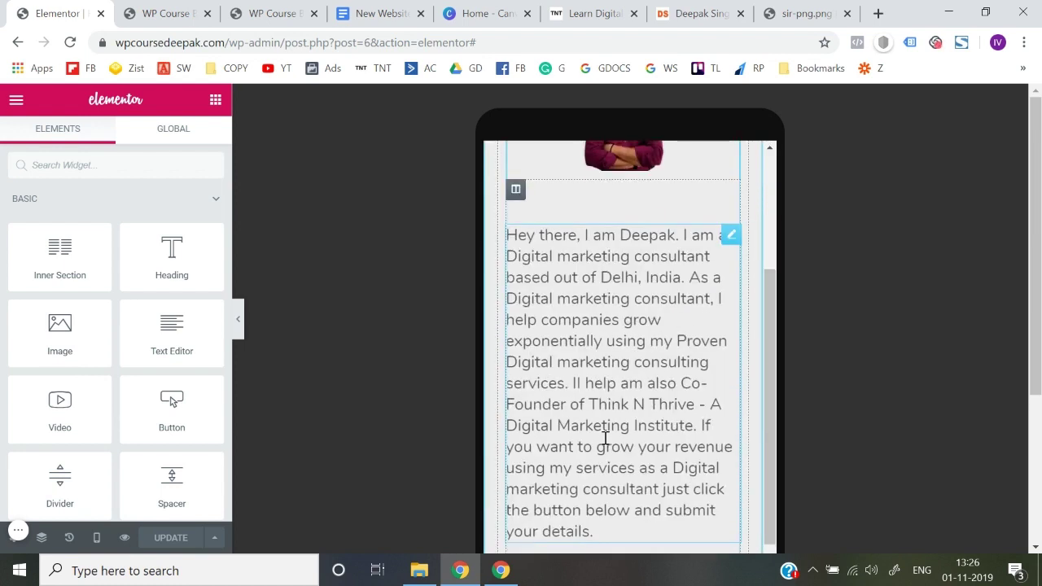
pyautogui.scroll(-2, 605, 439)
pyautogui.scroll(2, 605, 439)
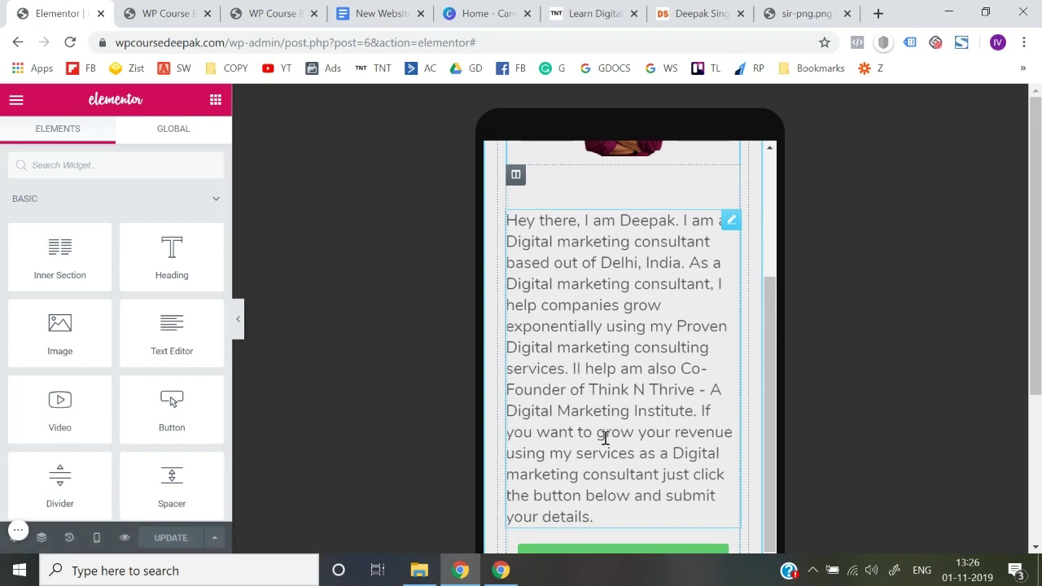
pyautogui.scroll(-3, 604, 440)
pyautogui.scroll(6, 604, 437)
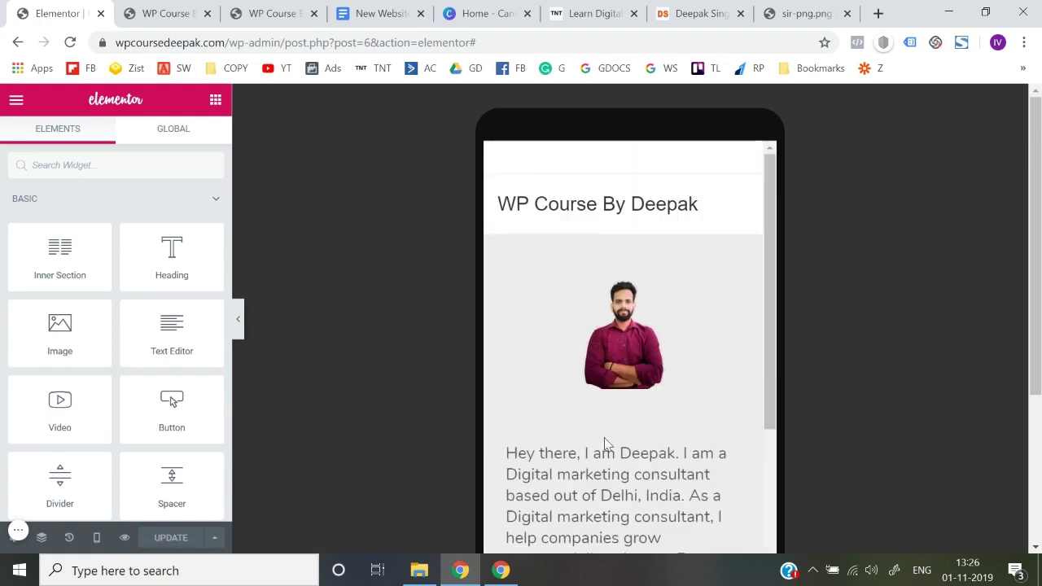
pyautogui.click(96, 539)
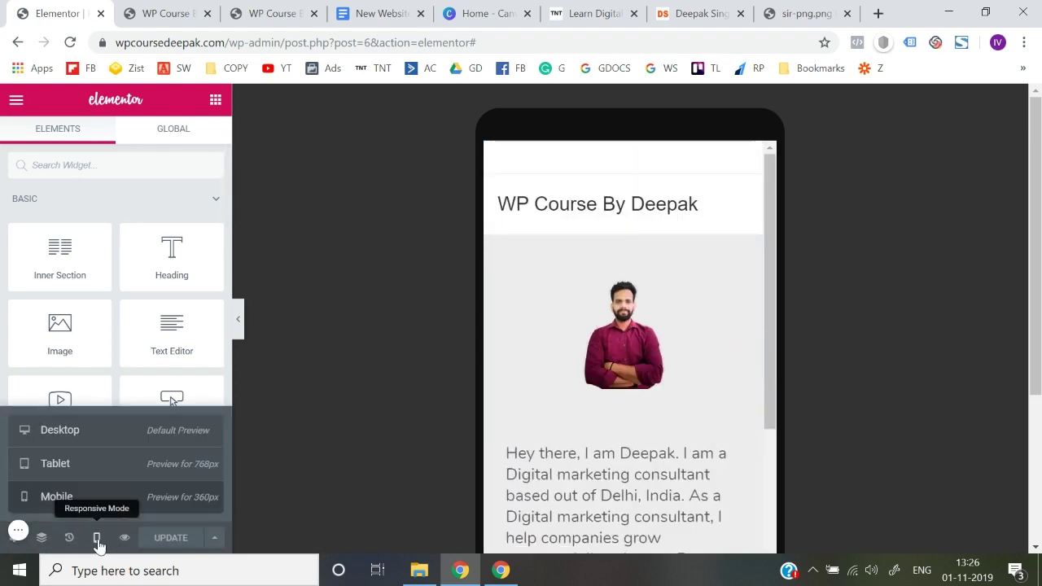
pyautogui.click(102, 445)
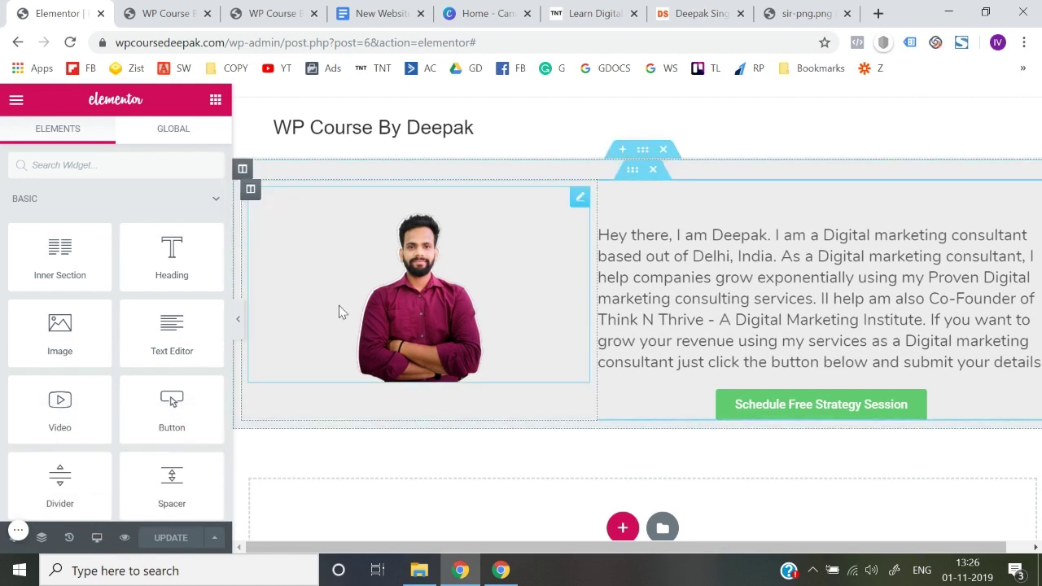
# Step: Exit the Elementor editor to the Home Page's WordPress edit screen
pyautogui.click(12, 101)
pyautogui.scroll(-1, 81, 383)
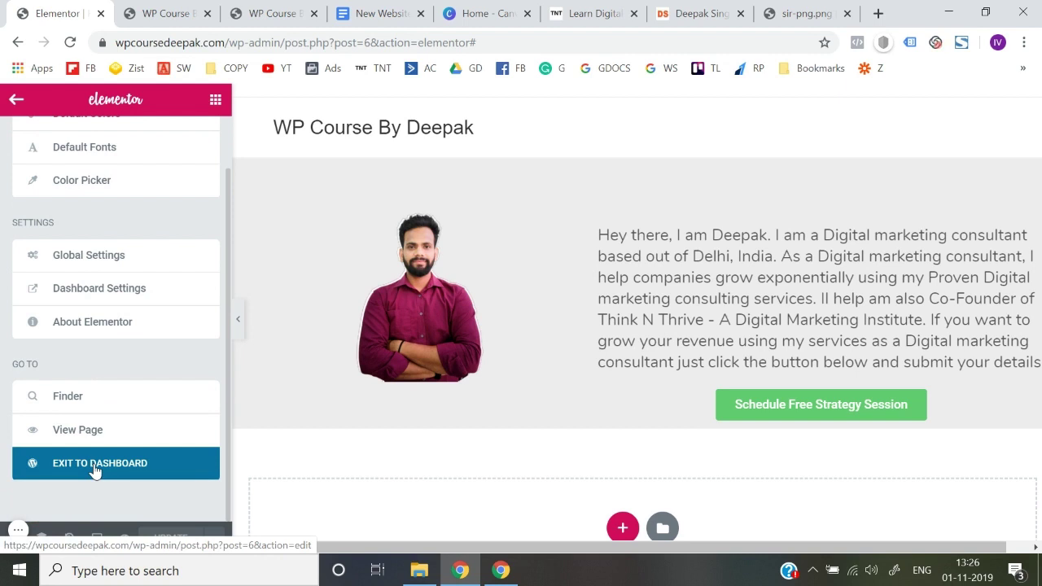
pyautogui.click(96, 464)
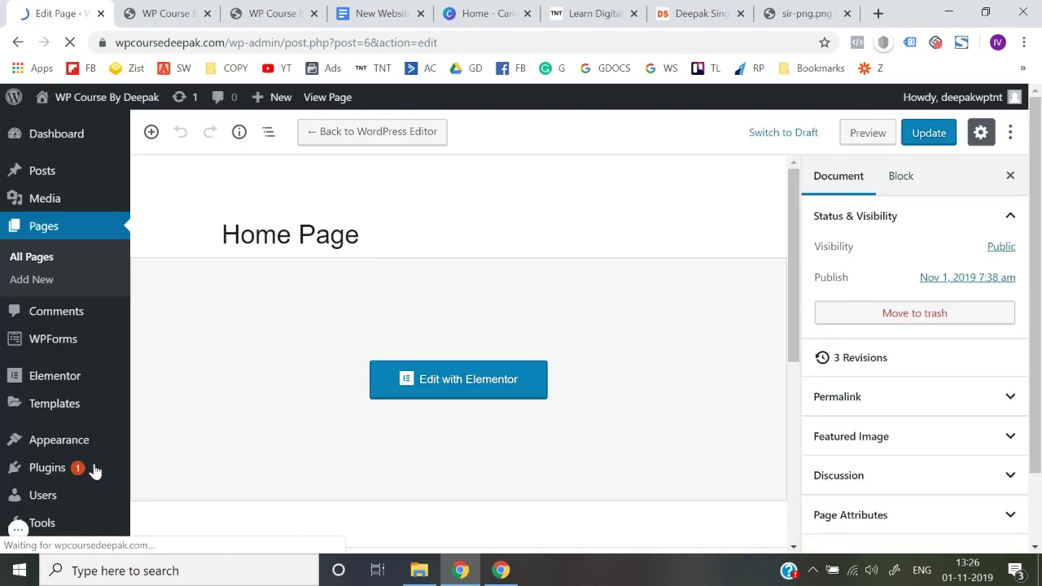
# Step: Preview the Home Page in a new tab and load the plain wpcoursedeepak.com address without the preview parameters
pyautogui.click(868, 134)
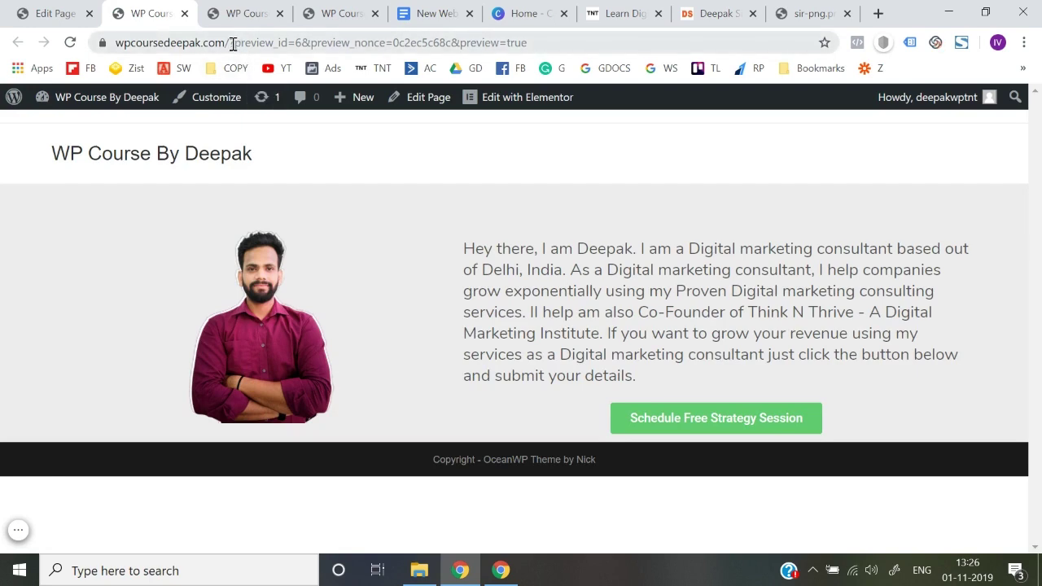
pyautogui.moveTo(230, 43); pyautogui.dragTo(527, 42)
pyautogui.press('BackSpace')
pyautogui.press('Return')
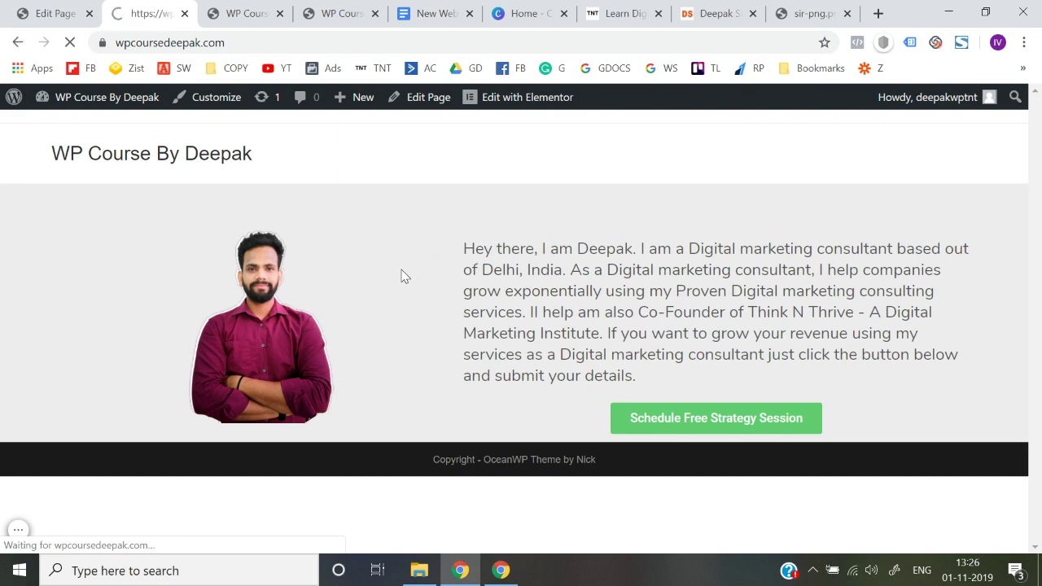
pyautogui.moveTo(294, 124)
pyautogui.mouseDown()
pyautogui.moveTo(299, 114)
pyautogui.moveTo(294, 130)
pyautogui.moveTo(292, 121)
pyautogui.mouseUp()
pyautogui.click(291, 125)
pyautogui.click(293, 122)
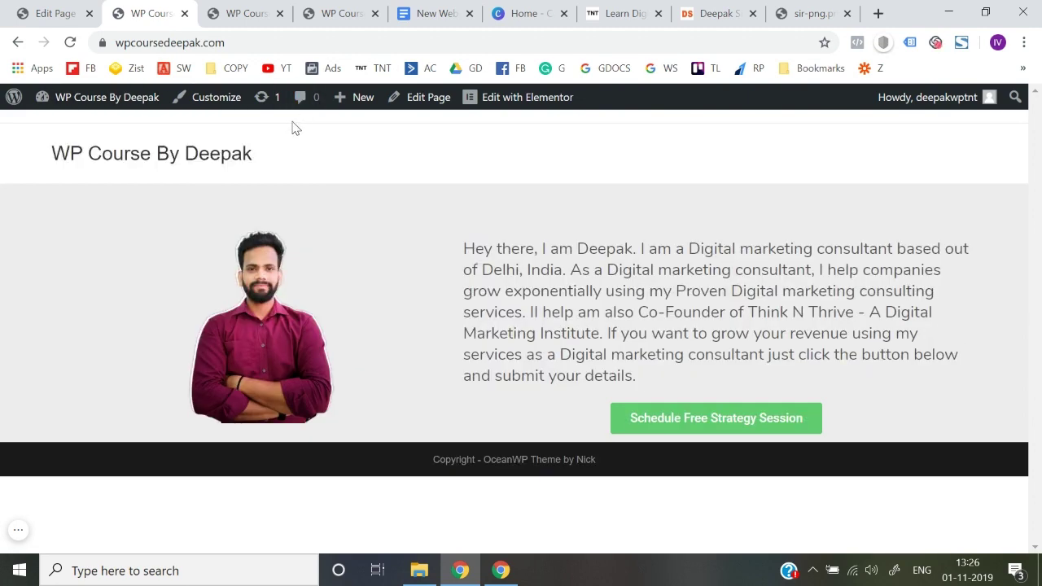
# Step: Disable the top bar in the Home Page's OceanWP header settings and update the page
pyautogui.hotkey('ctrl', 'shift', 'Tab')
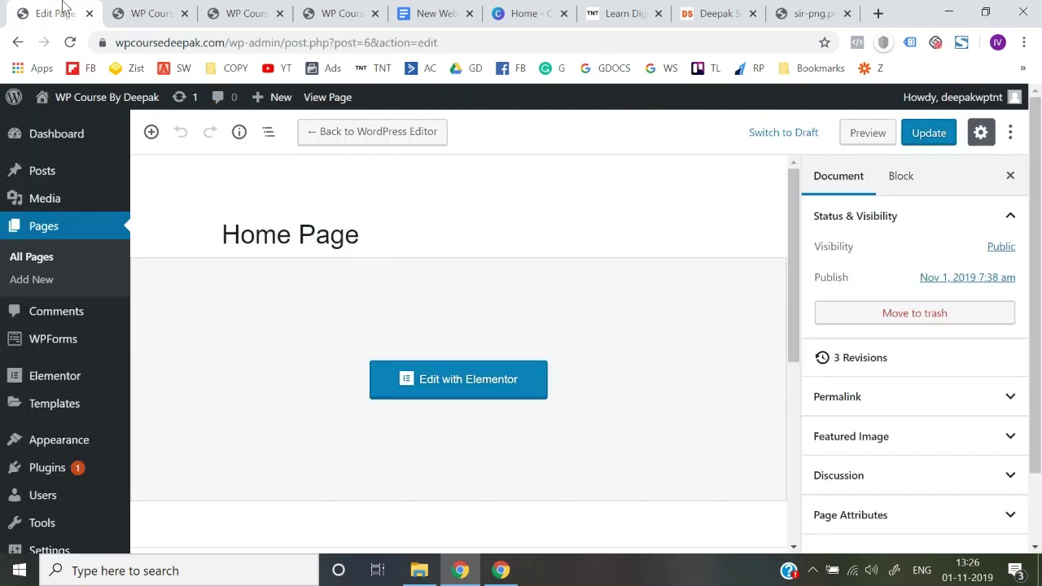
pyautogui.scroll(-5, 279, 237)
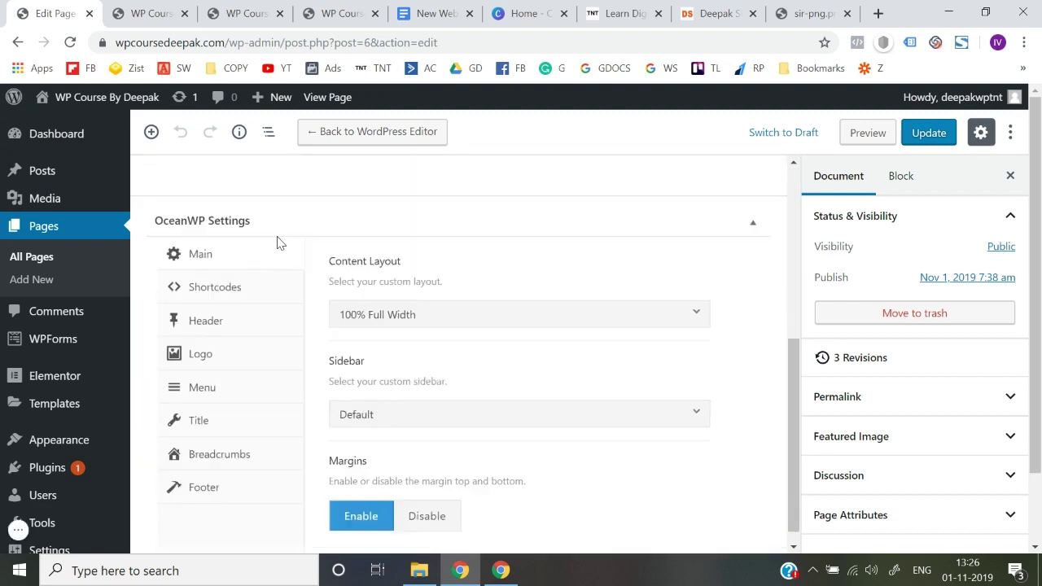
pyautogui.click(228, 308)
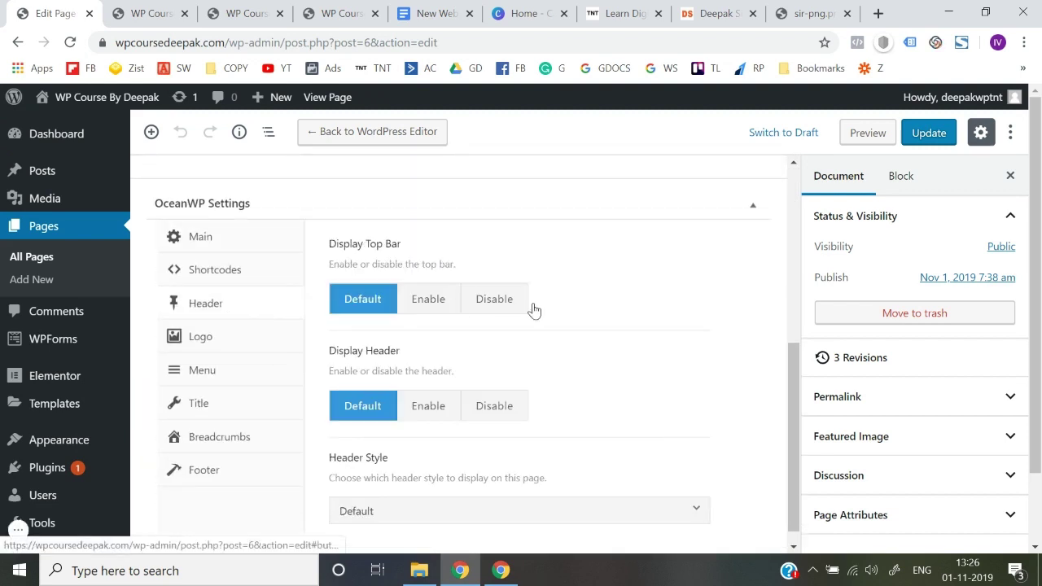
pyautogui.click(503, 313)
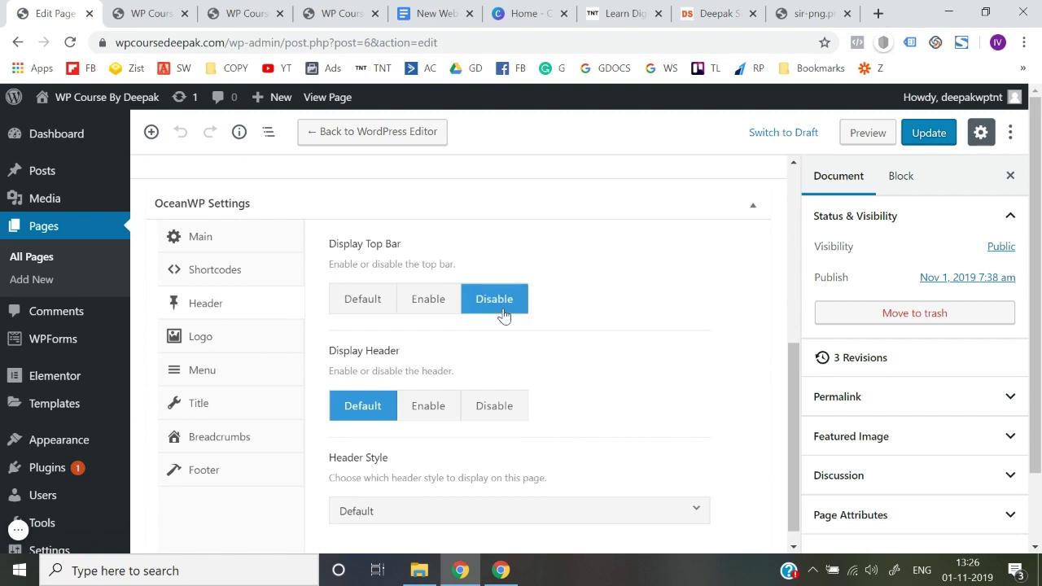
pyautogui.click(926, 137)
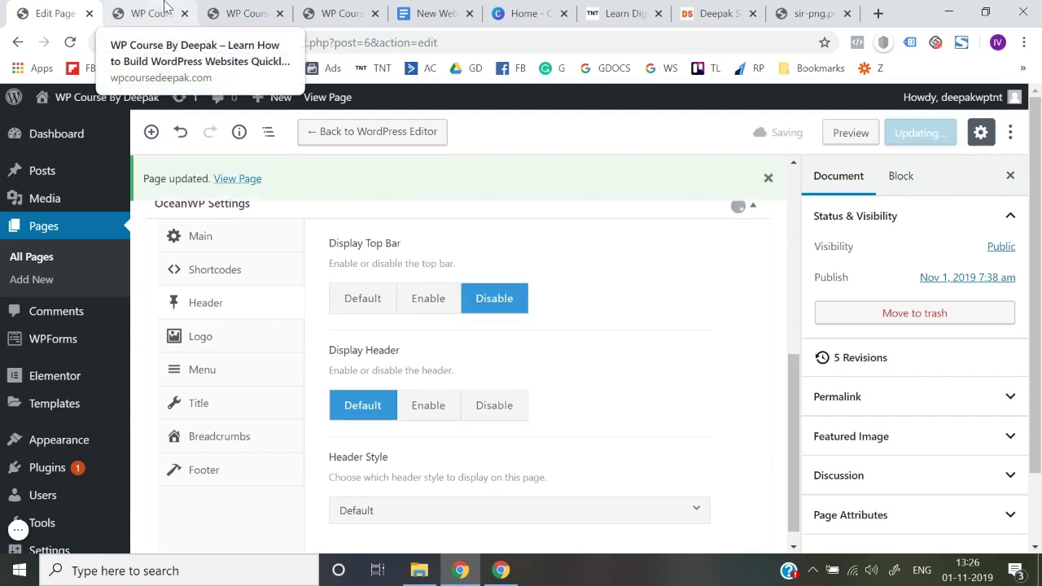
# Step: Reload the live wpcoursedeepak.com home page to check its header area after the update
pyautogui.click(163, 9)
pyautogui.click(34, 10)
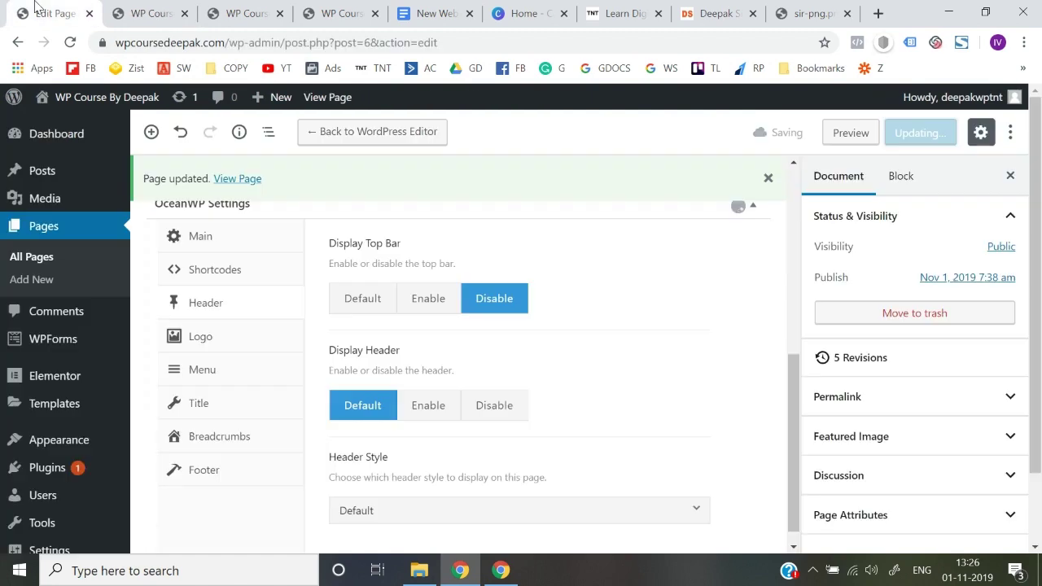
pyautogui.click(144, 10)
pyautogui.press('F5')
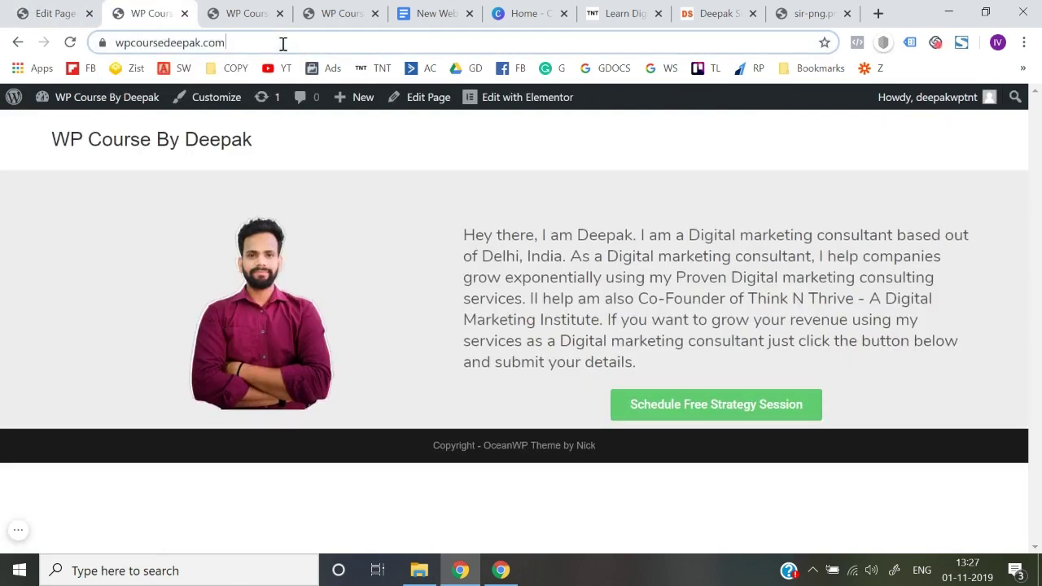
pyautogui.click(281, 42)
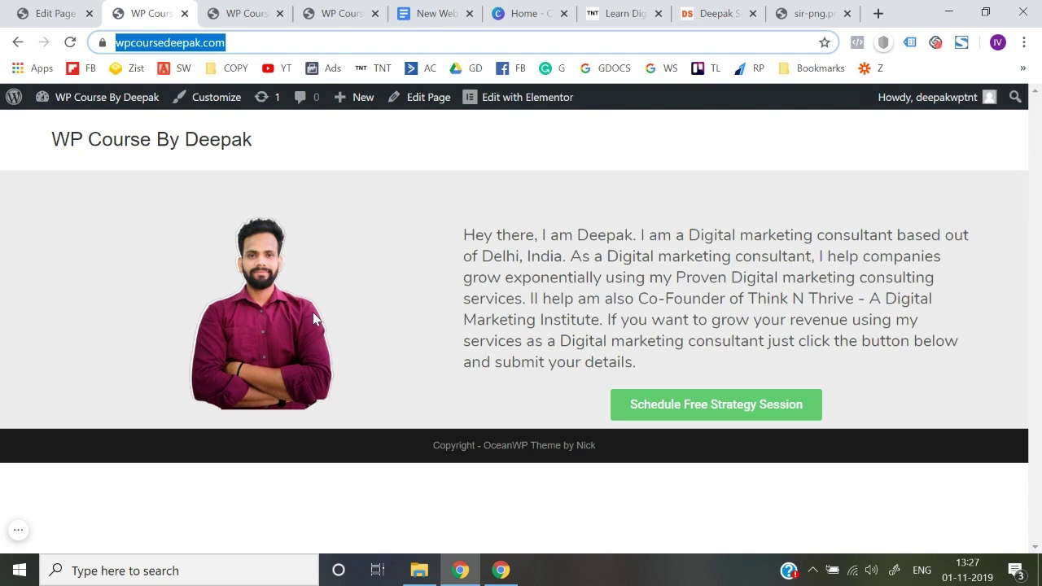
pyautogui.click(18, 531)
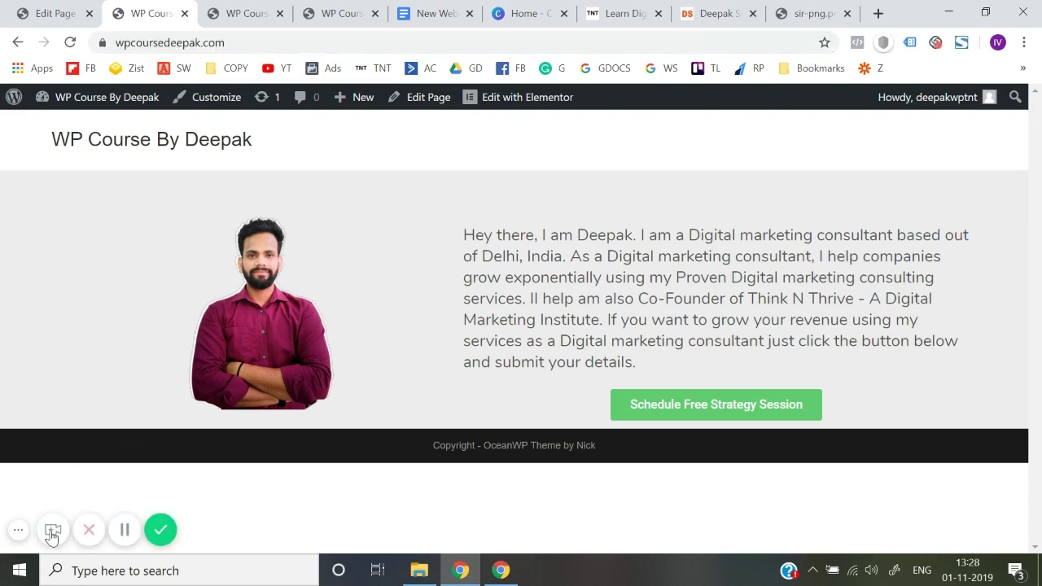